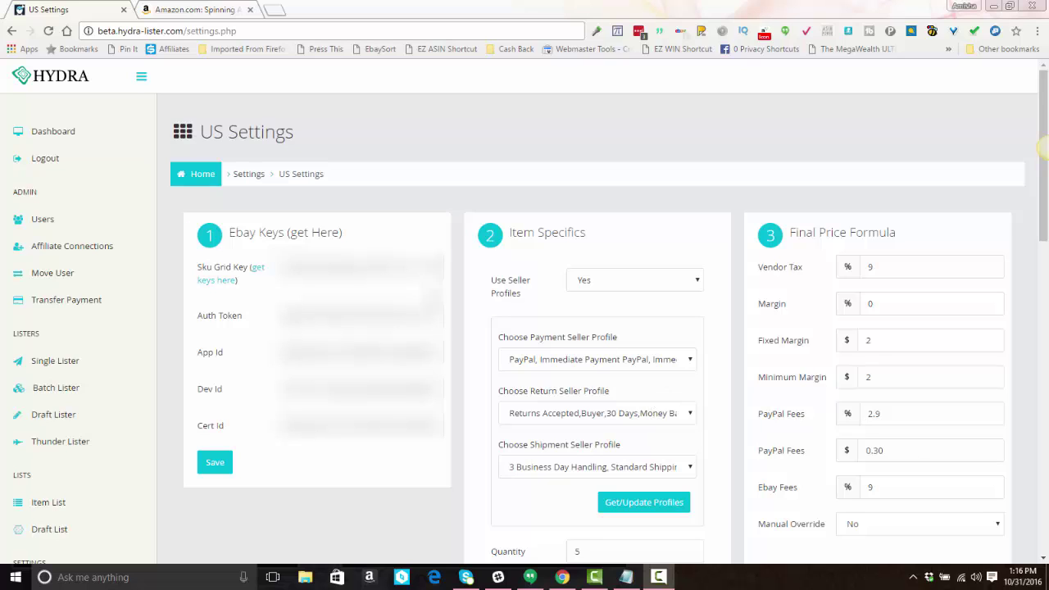
# Step: Open the Single Lister page and place the cursor in its URL or ASIN field
pyautogui.click(59, 368)
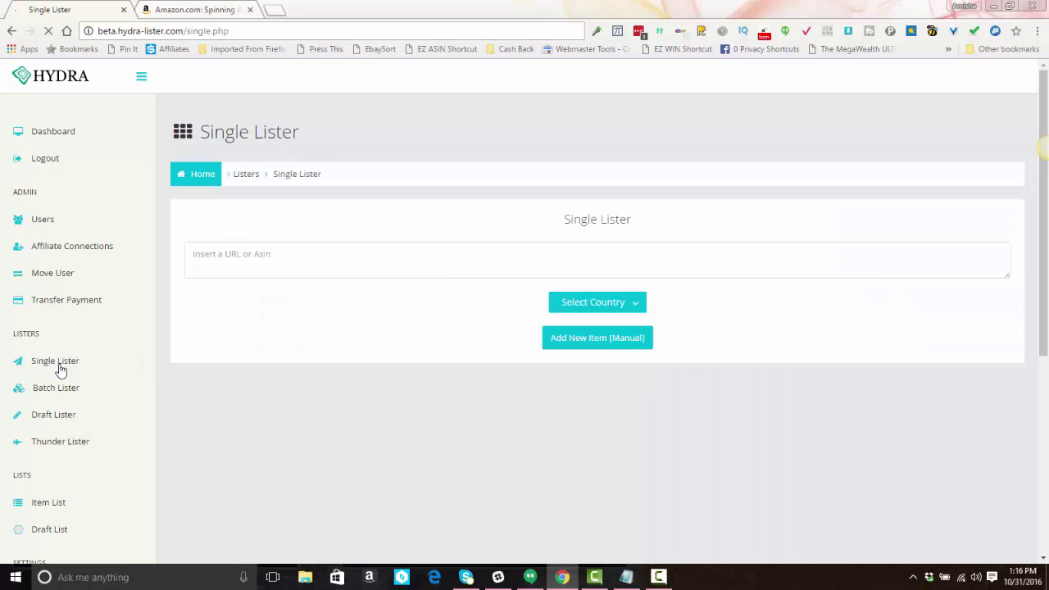
pyautogui.click(197, 257)
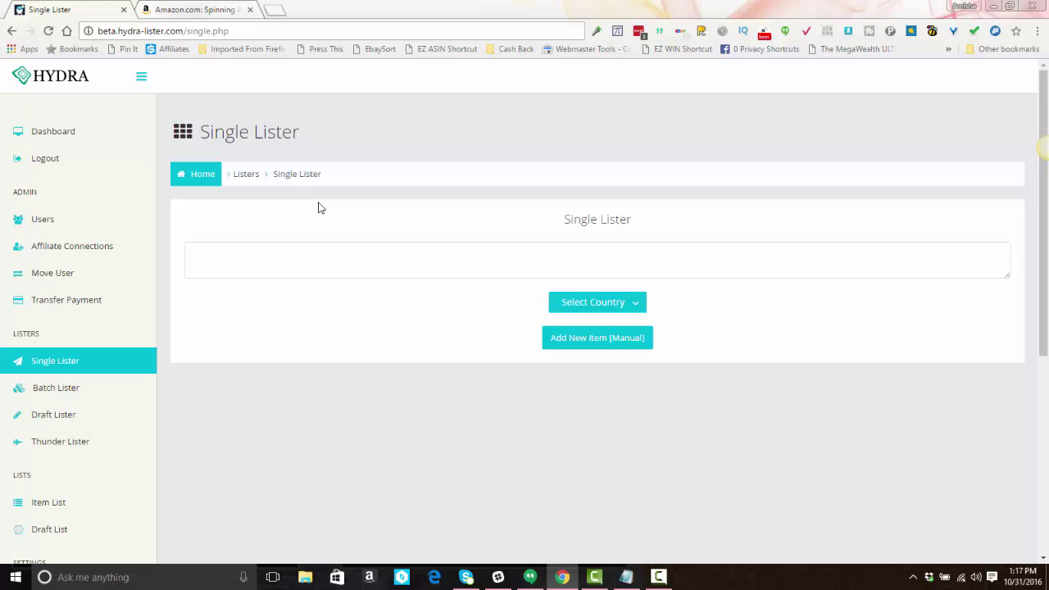
# Step: Copy the ASIN B00WJ2GVYG from the Amazon product address and paste it into the Single Lister field
pyautogui.click(218, 11)
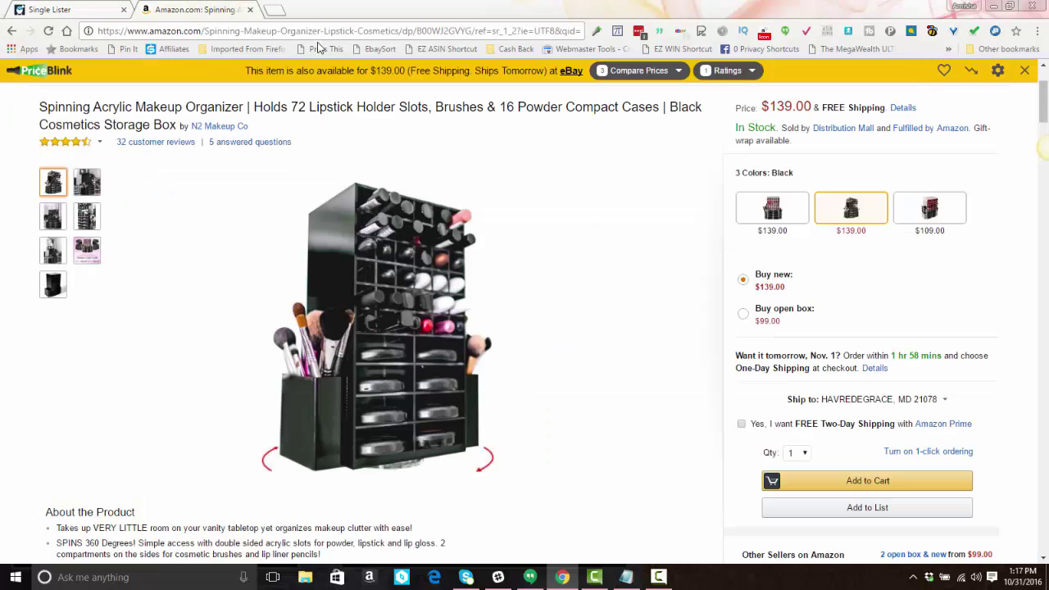
pyautogui.doubleClick(435, 31)
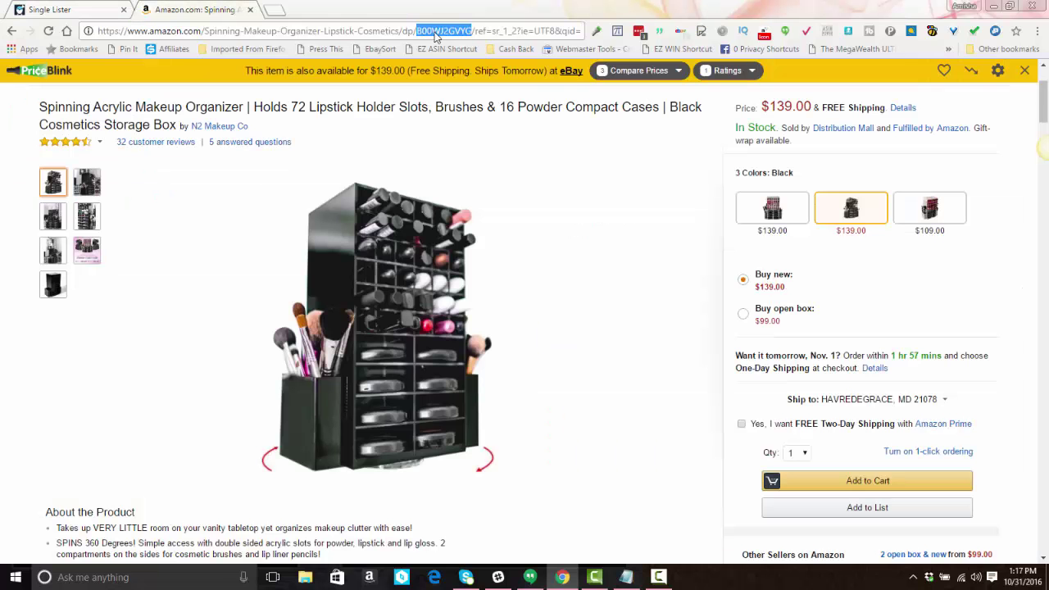
pyautogui.rightClick(436, 32)
pyautogui.click(456, 80)
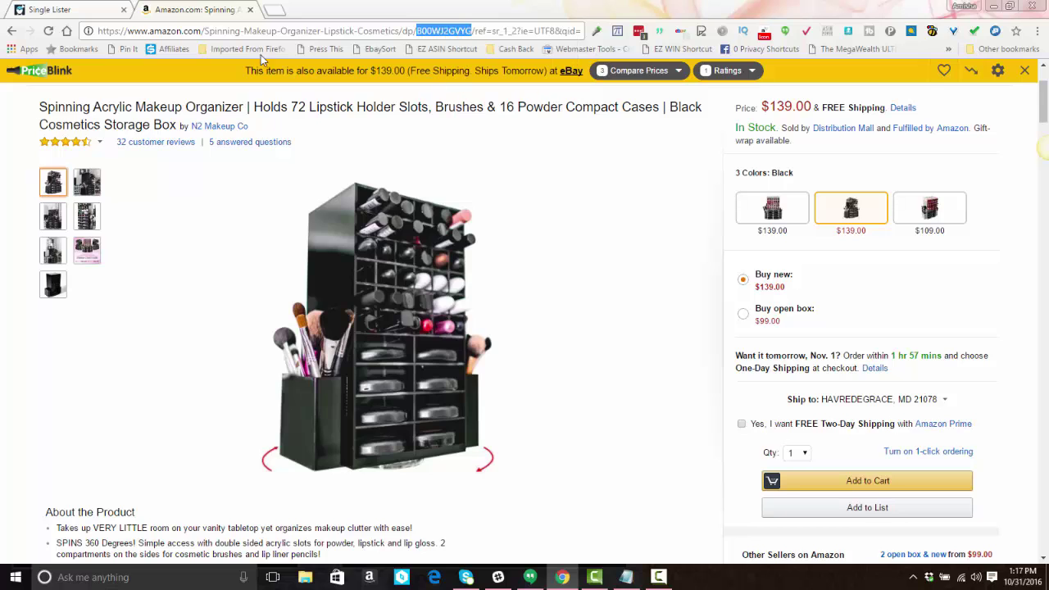
pyautogui.click(41, 8)
pyautogui.rightClick(257, 259)
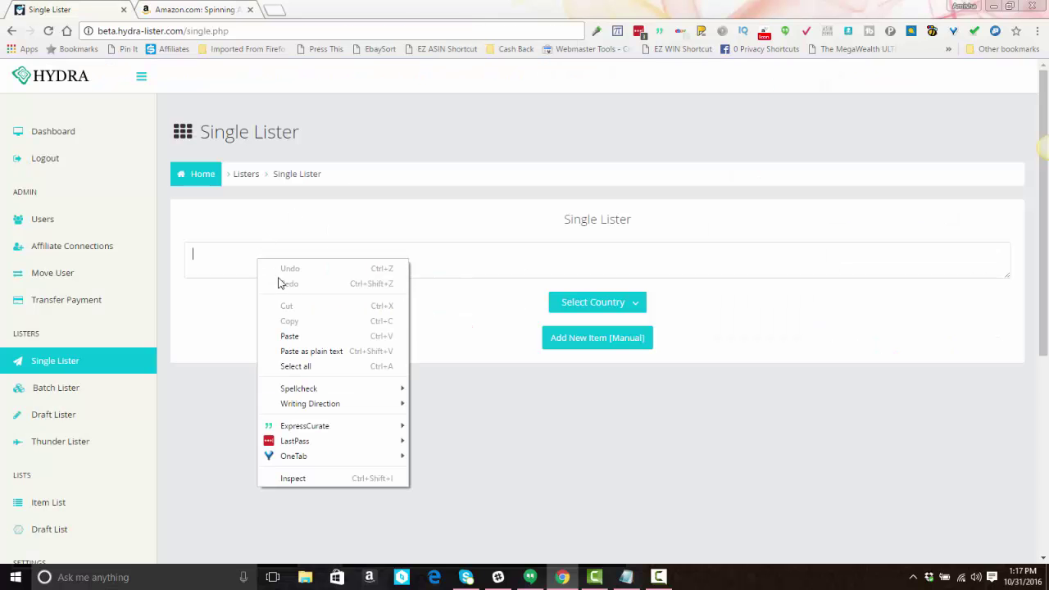
pyautogui.click(298, 336)
# Step: Copy the Amazon product address up to and including the ASIN and paste it into the Single Lister field, replacing its content
pyautogui.click(197, 10)
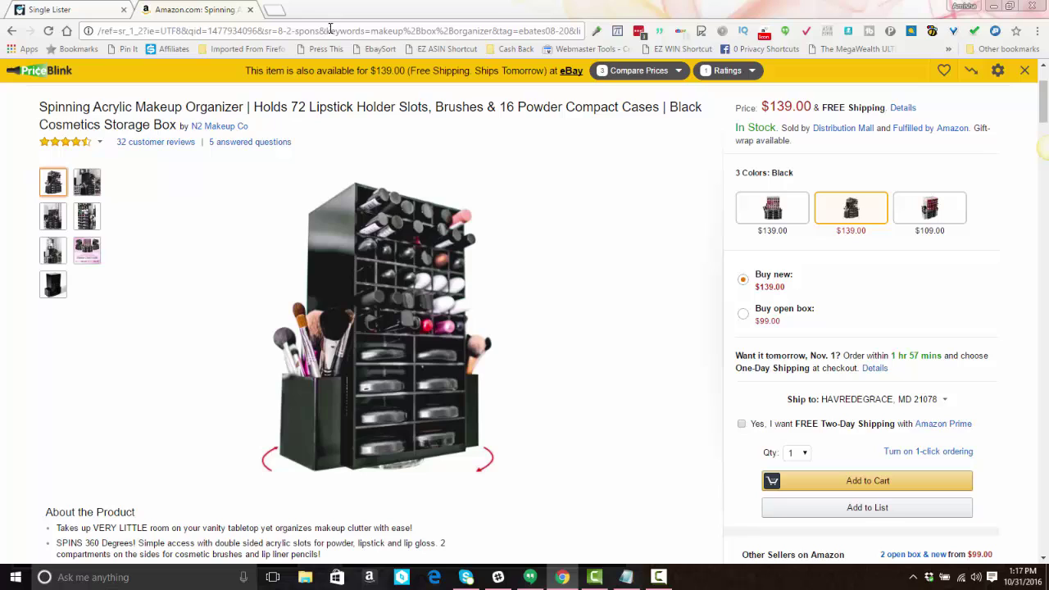
pyautogui.press('Home')
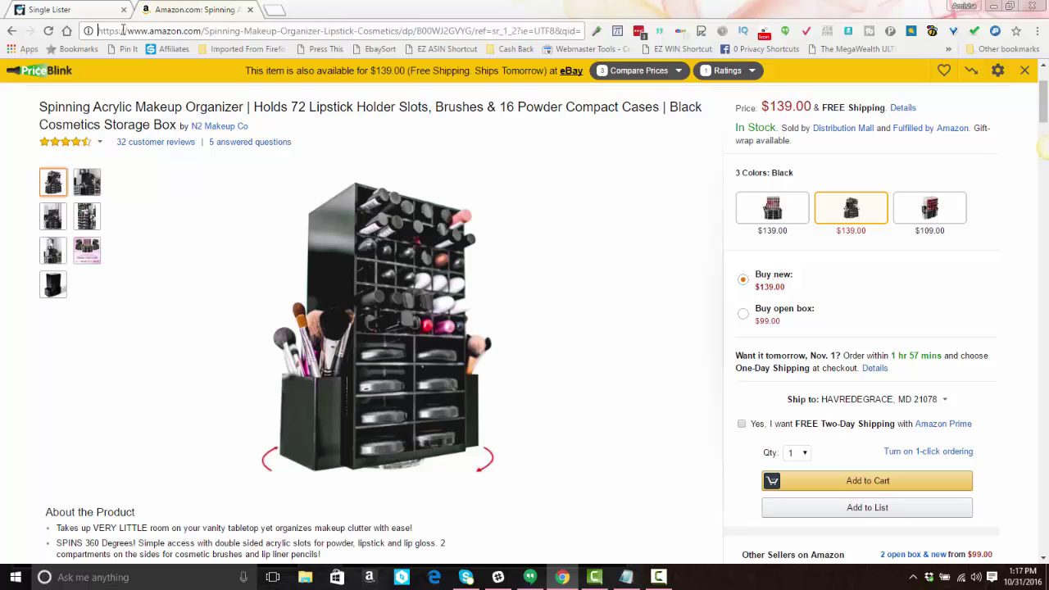
pyautogui.moveTo(123, 30); pyautogui.dragTo(473, 30)
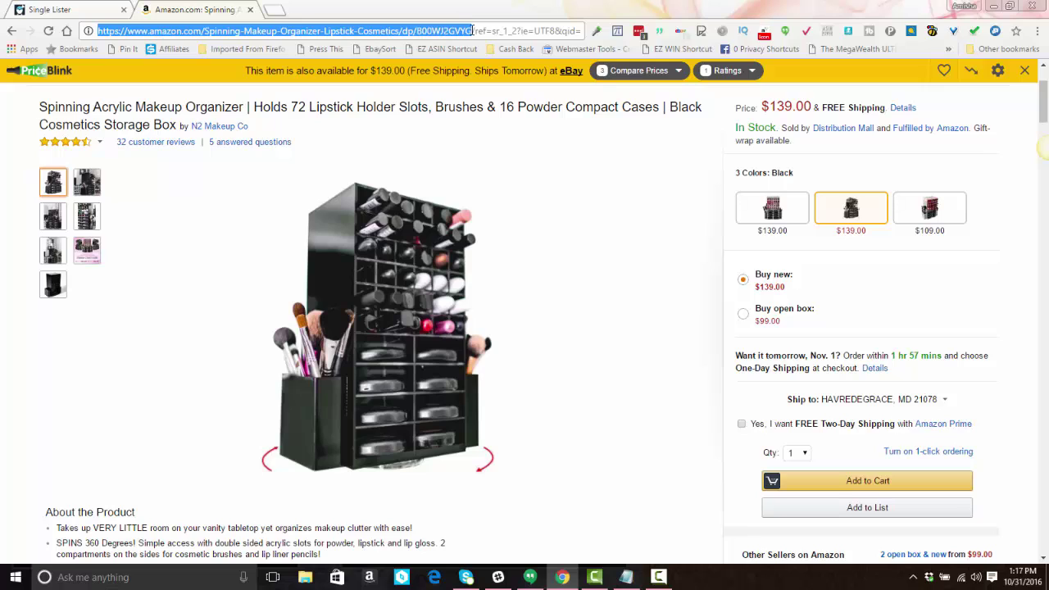
pyautogui.rightClick(473, 30)
pyautogui.click(483, 78)
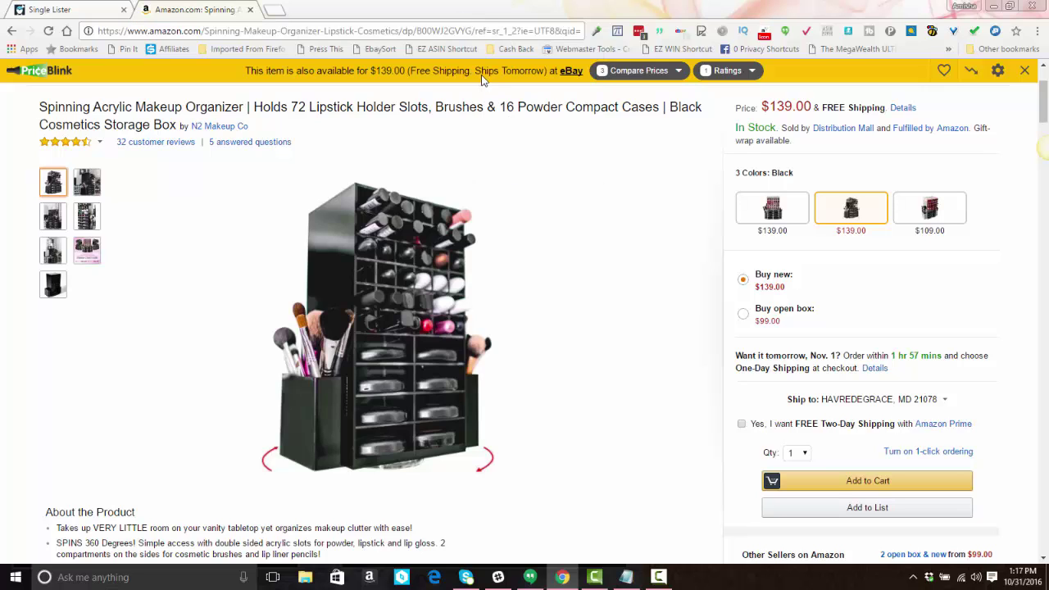
pyautogui.moveTo(476, 31); pyautogui.dragTo(332, 23)
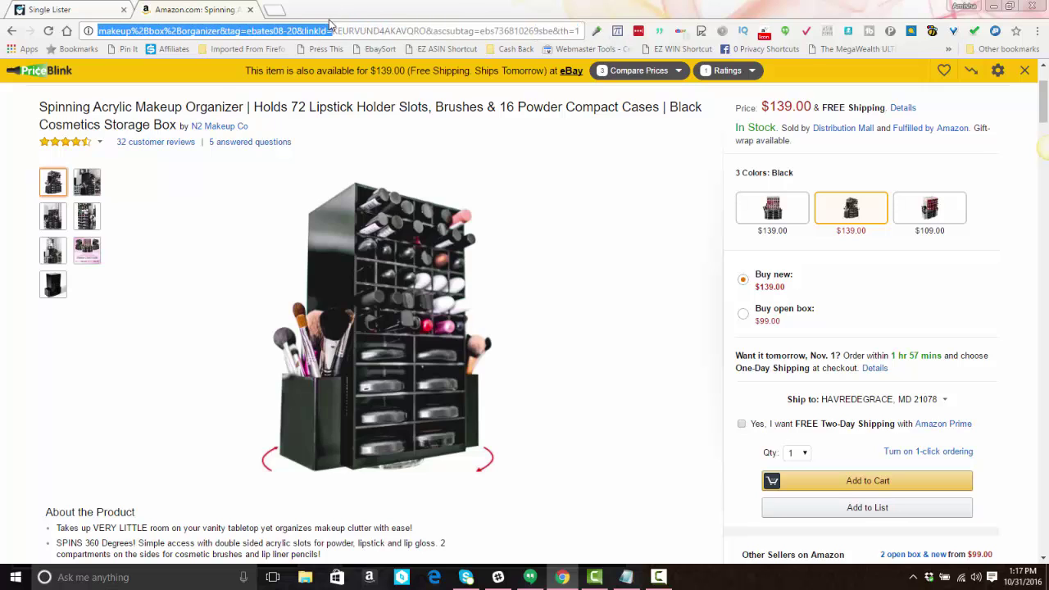
pyautogui.click(67, 11)
pyautogui.doubleClick(252, 247)
pyautogui.rightClick(249, 256)
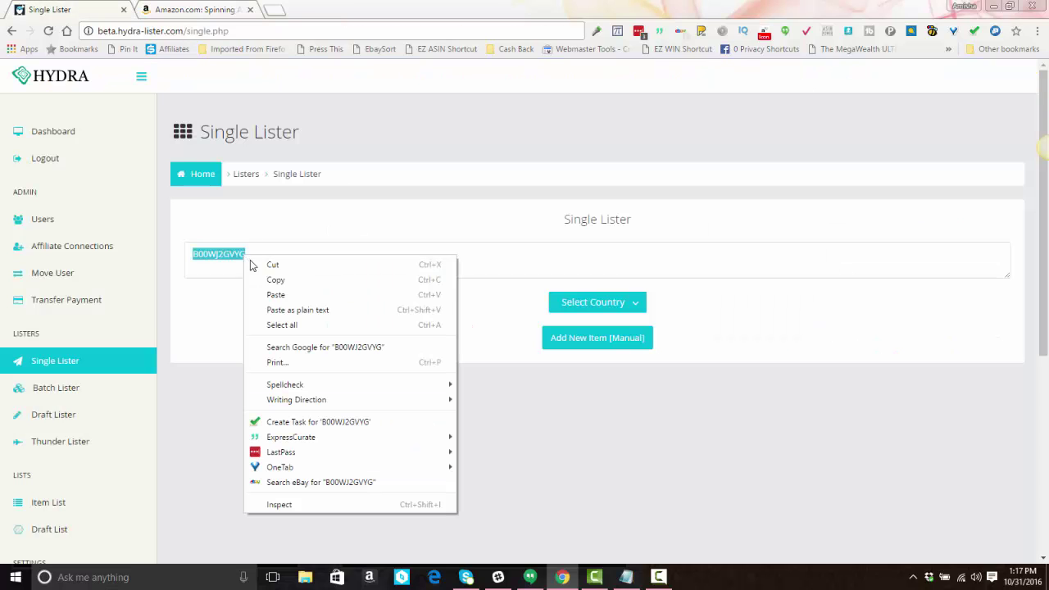
pyautogui.click(283, 307)
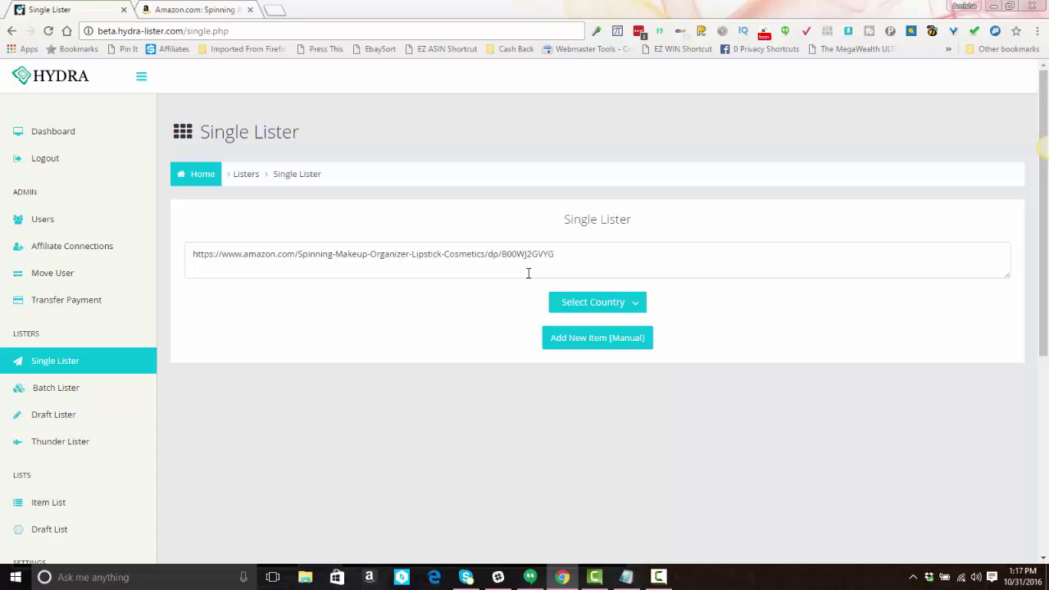
# Step: Choose US as the country to load the makeup organizer for listing
pyautogui.click(594, 307)
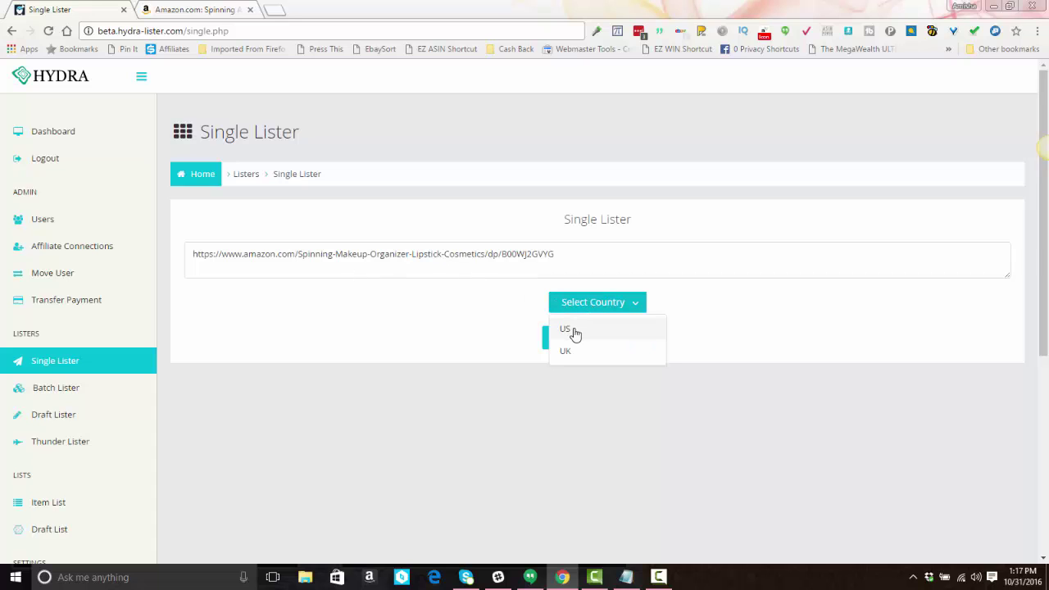
pyautogui.click(574, 334)
pyautogui.click(576, 343)
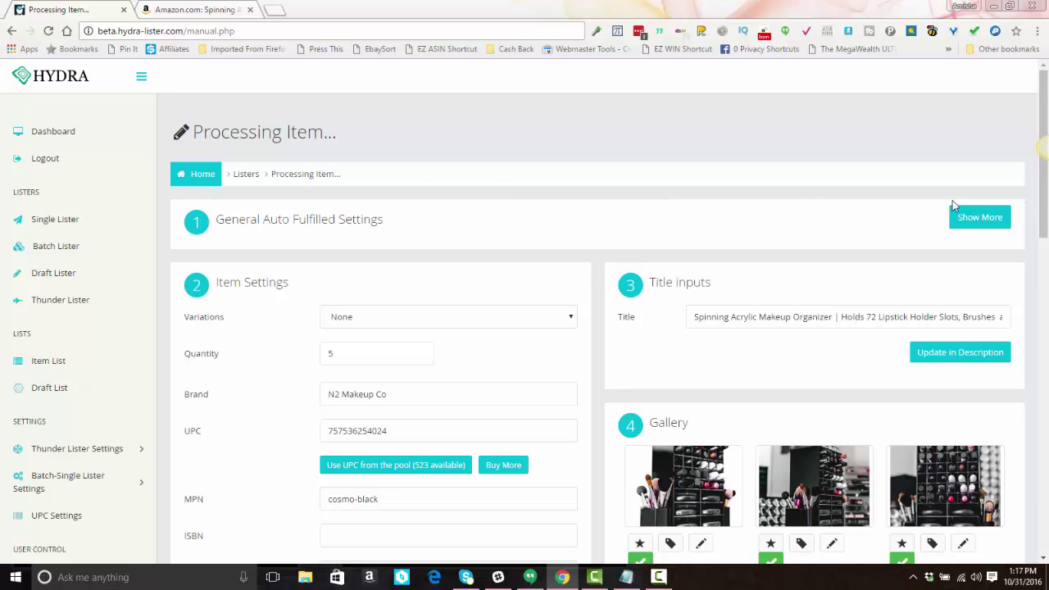
# Step: Expand the General Auto Fulfilled Settings and select the 3 Business Day Handling, Standard Shipping, Global Shipping shipment profile
pyautogui.click(967, 223)
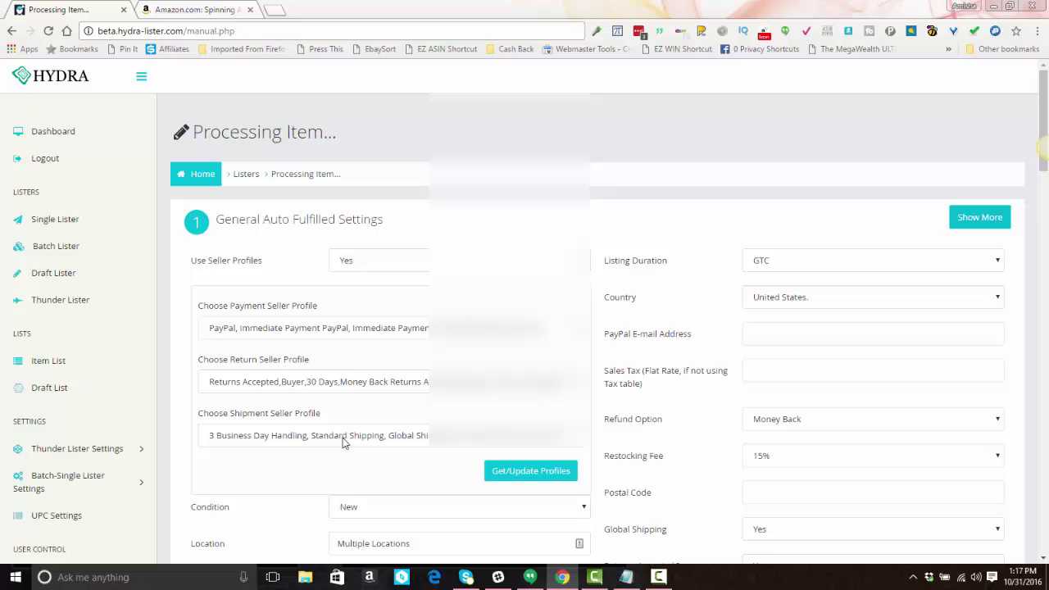
pyautogui.click(286, 443)
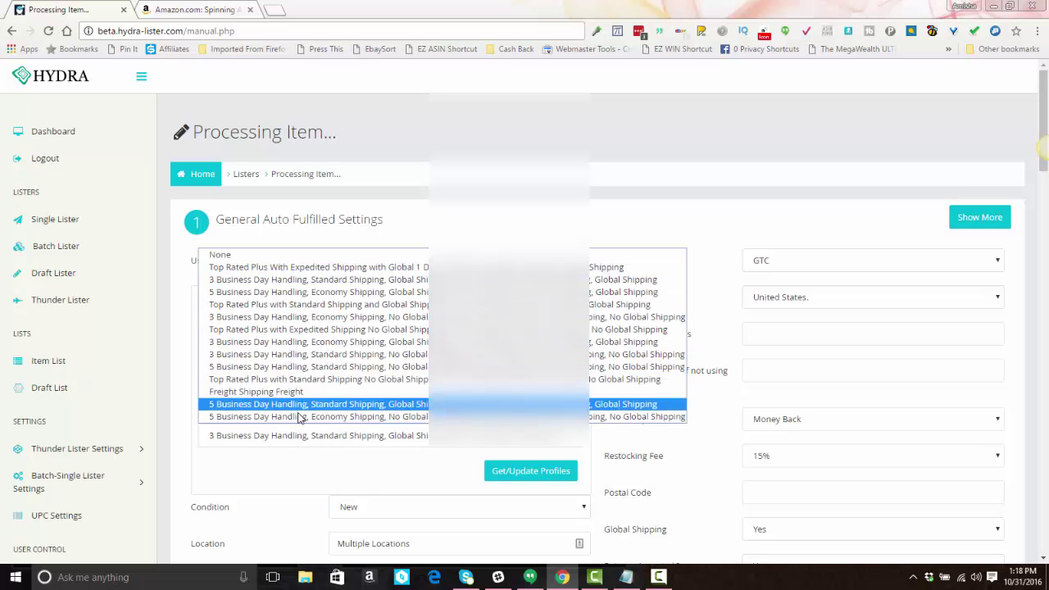
pyautogui.click(371, 282)
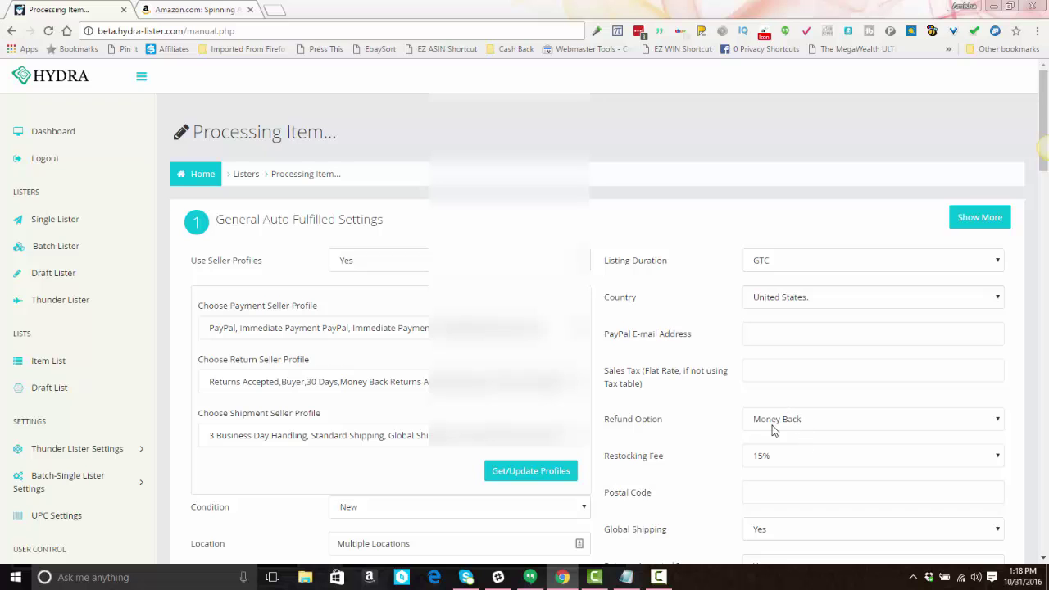
# Step: Examine the item's primary category and the alternatives offered under Choose Different Category
pyautogui.scroll(-1, 773, 426)
pyautogui.scroll(-3, 772, 426)
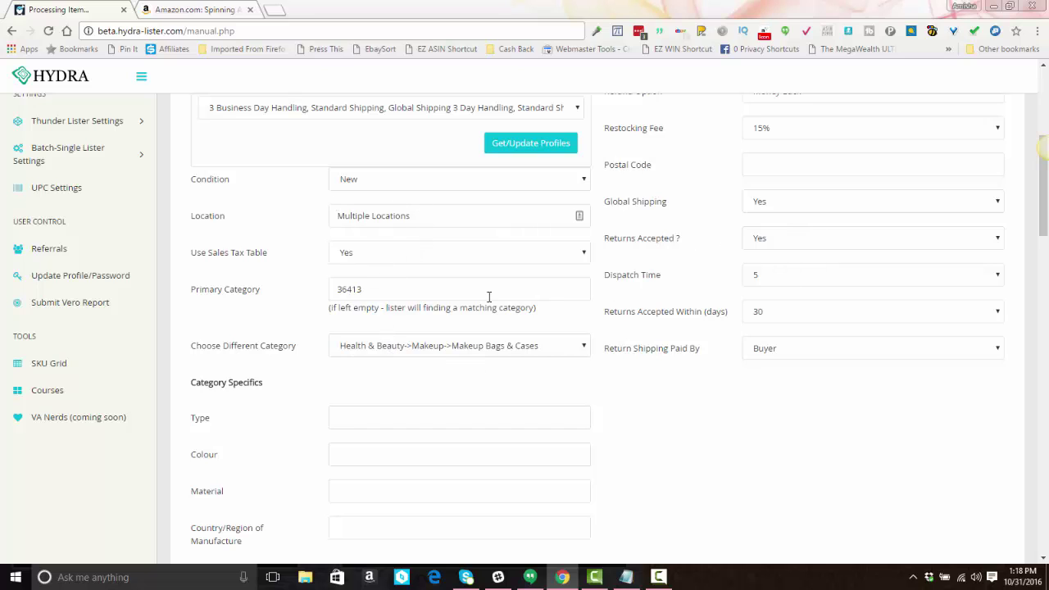
pyautogui.moveTo(372, 287); pyautogui.dragTo(334, 288)
pyautogui.click(437, 345)
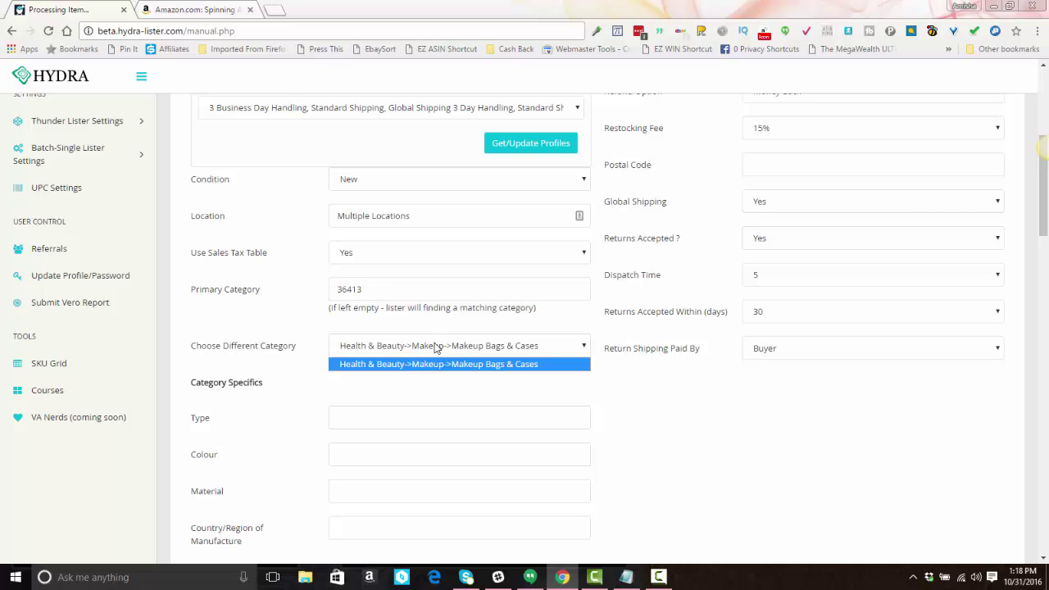
pyautogui.click(437, 349)
pyautogui.click(436, 347)
pyautogui.click(496, 346)
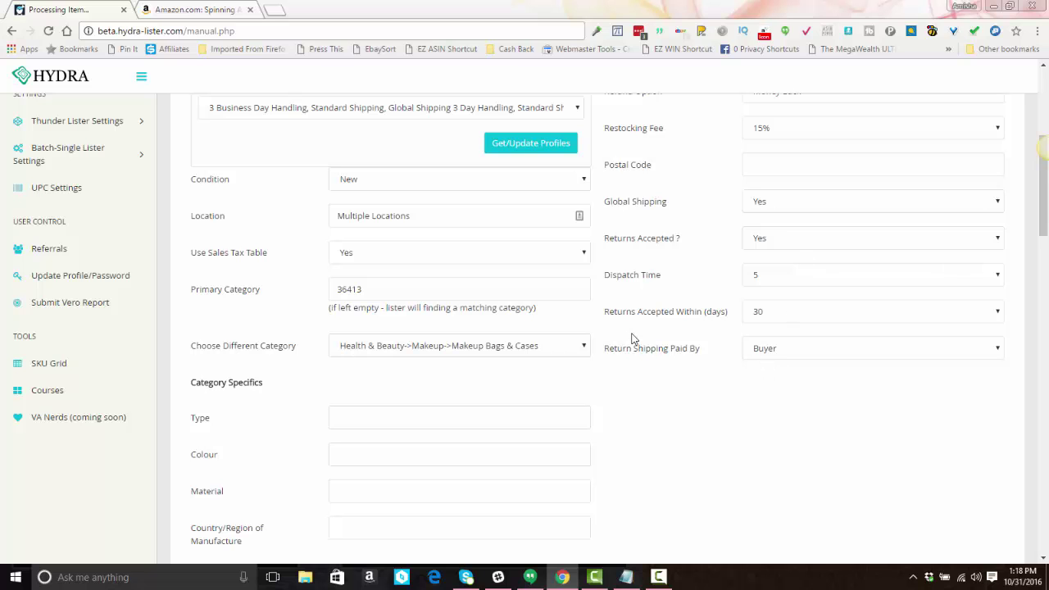
# Step: Fill in the category specifics with Black as the colour and Acrylic as the material, checking the Amazon product page
pyautogui.scroll(-3, 632, 339)
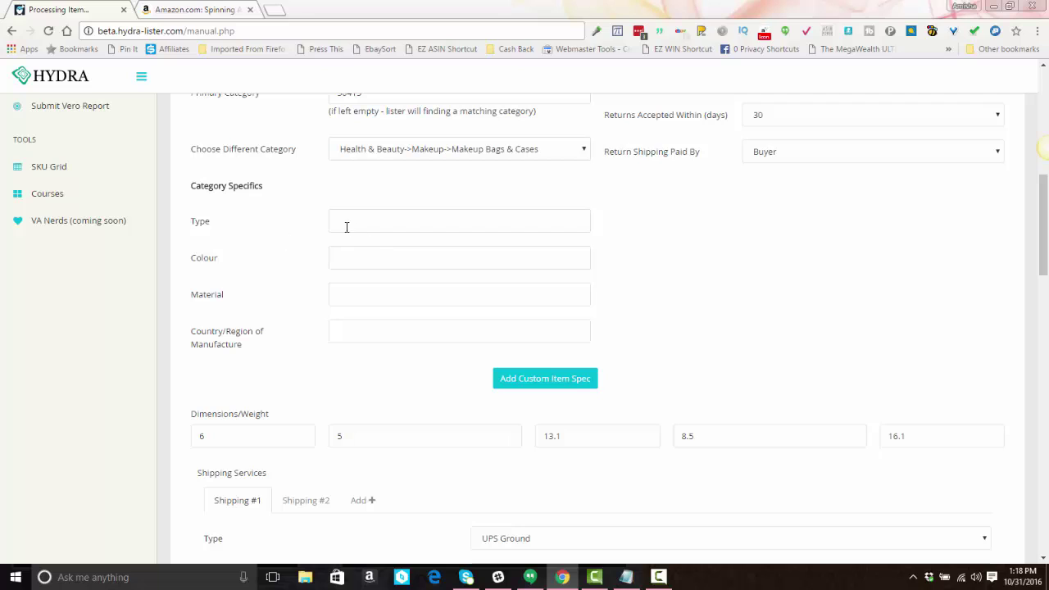
pyautogui.click(370, 219)
pyautogui.click(365, 253)
pyautogui.write('Black')
pyautogui.click(218, 9)
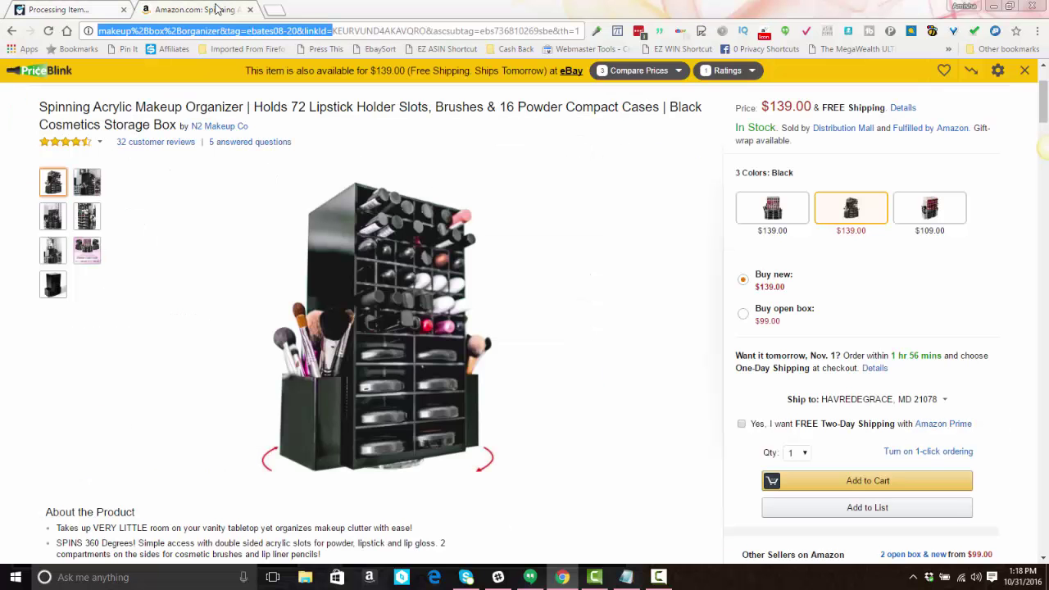
pyautogui.click(85, 9)
pyautogui.write('Acrylic')
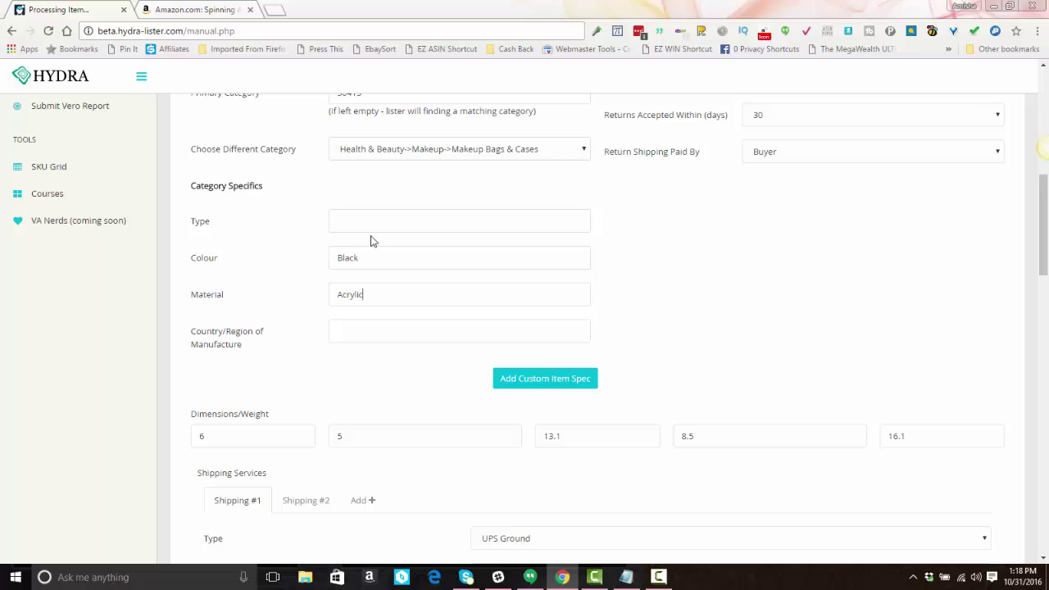
# Step: Add a custom item spec named Use with the value Spinning Makeup Organizer
pyautogui.scroll(-3, 366, 283)
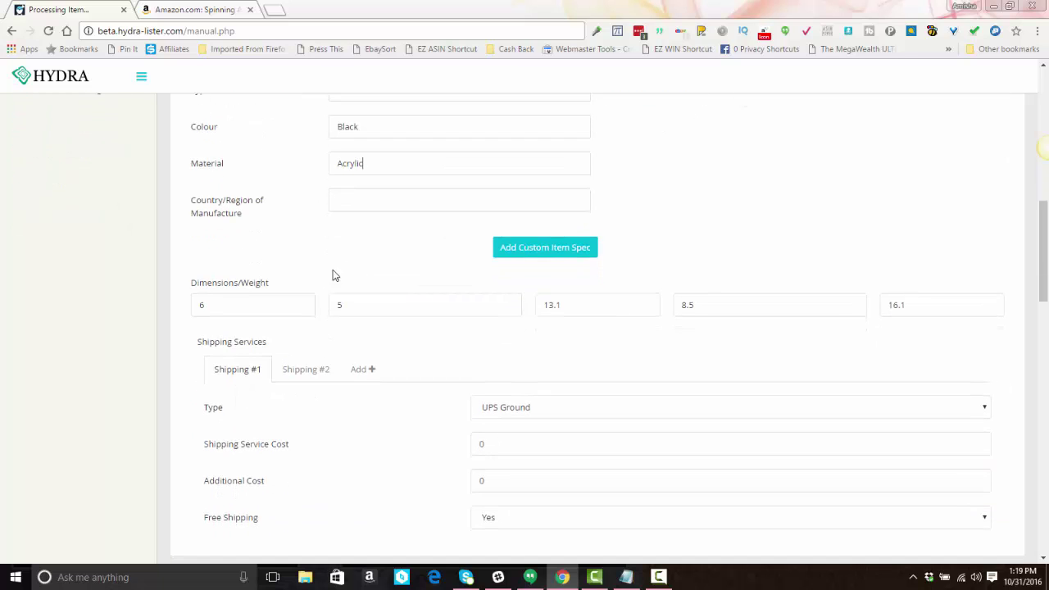
pyautogui.click(525, 251)
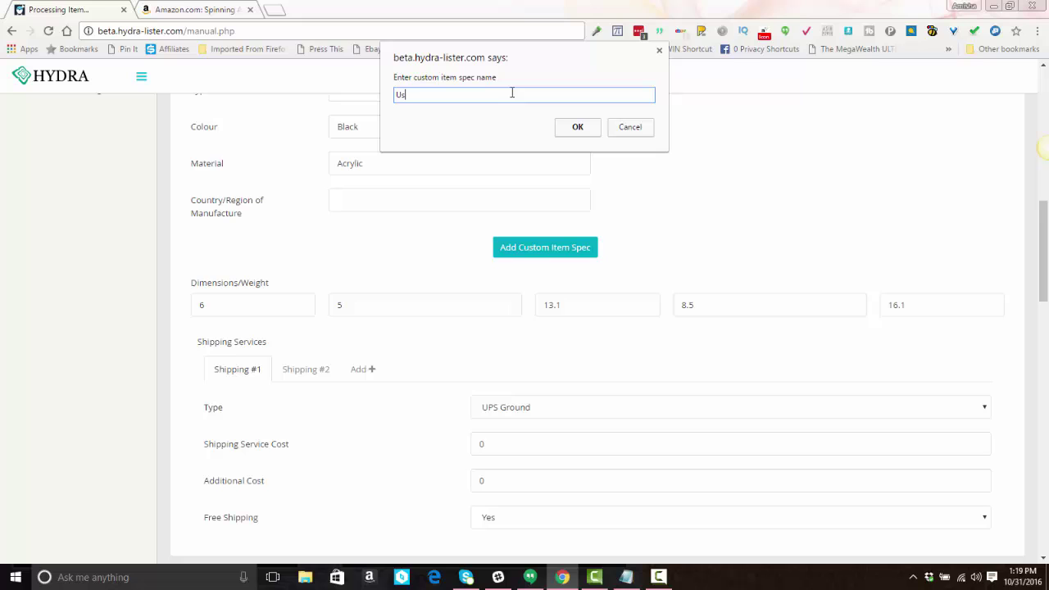
pyautogui.click(580, 129)
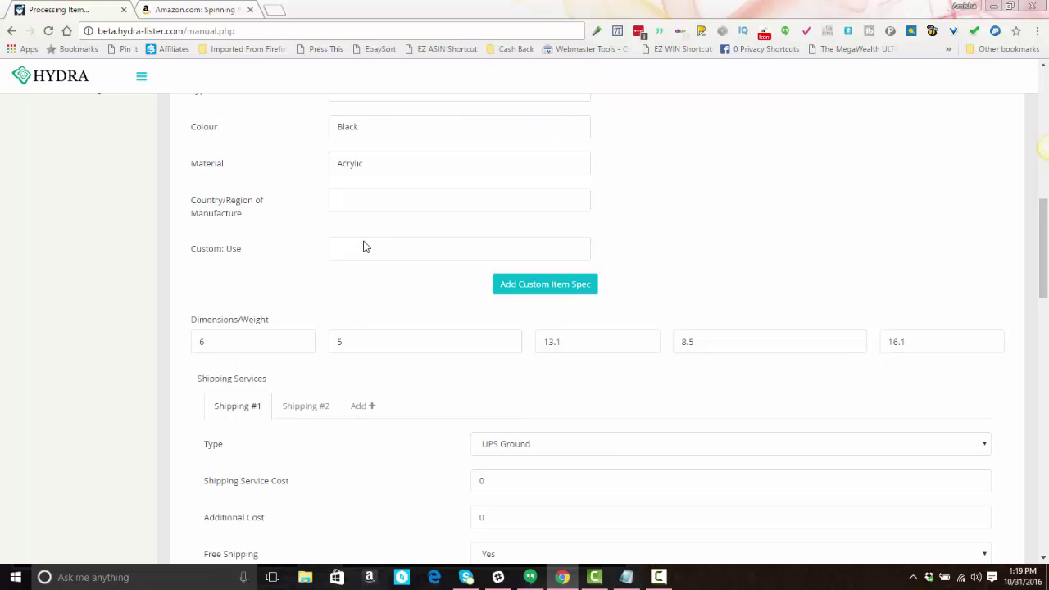
pyautogui.click(352, 246)
pyautogui.write('Spinning Makeup Organizer')
# Step: Examine the type, cost and free shipping options of shipping services #1 and #2
pyautogui.scroll(-2, 328, 279)
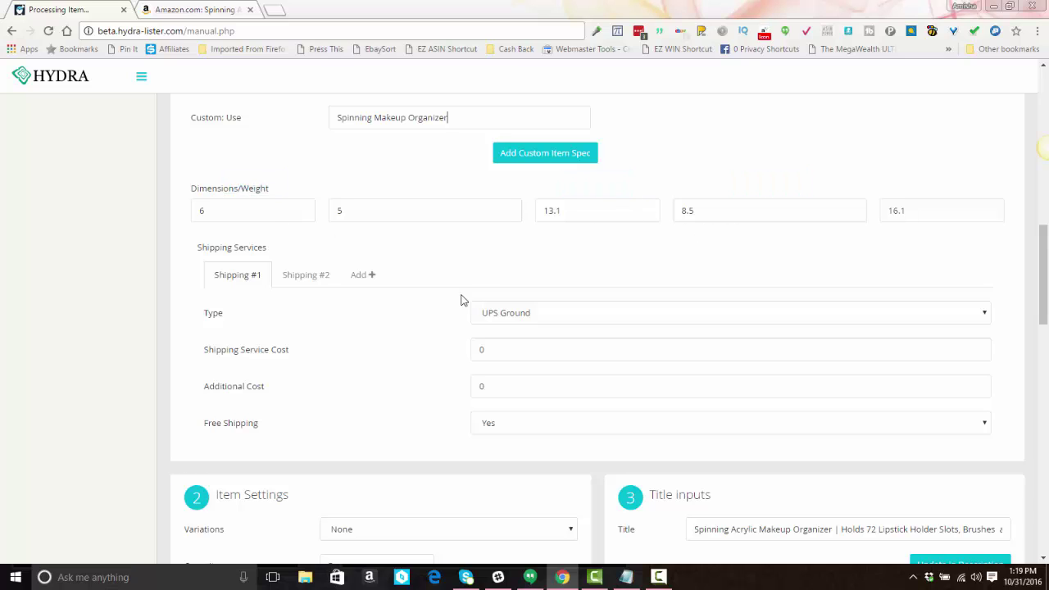
pyautogui.click(292, 279)
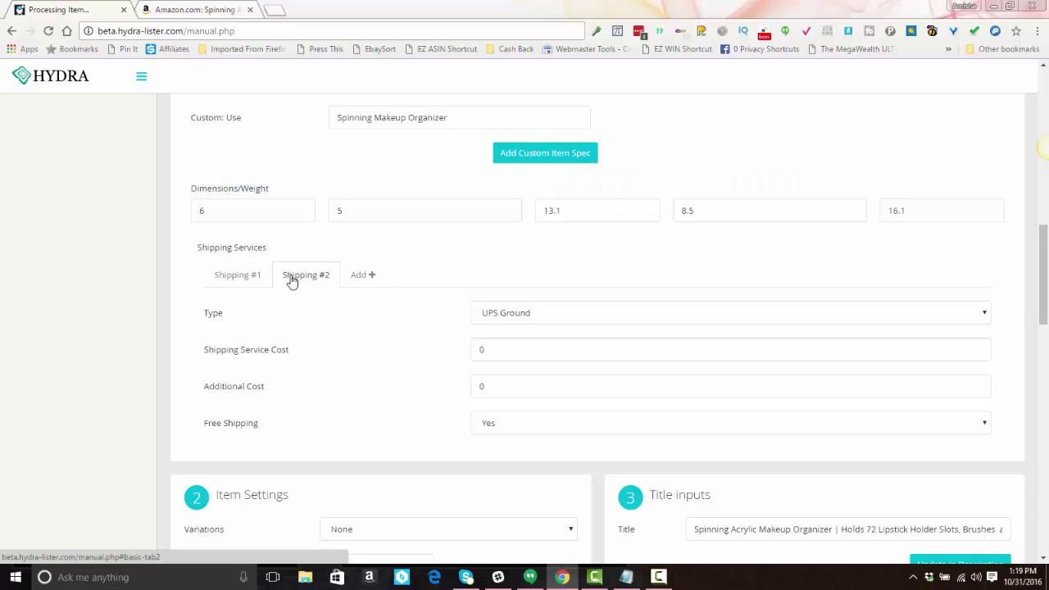
pyautogui.click(247, 277)
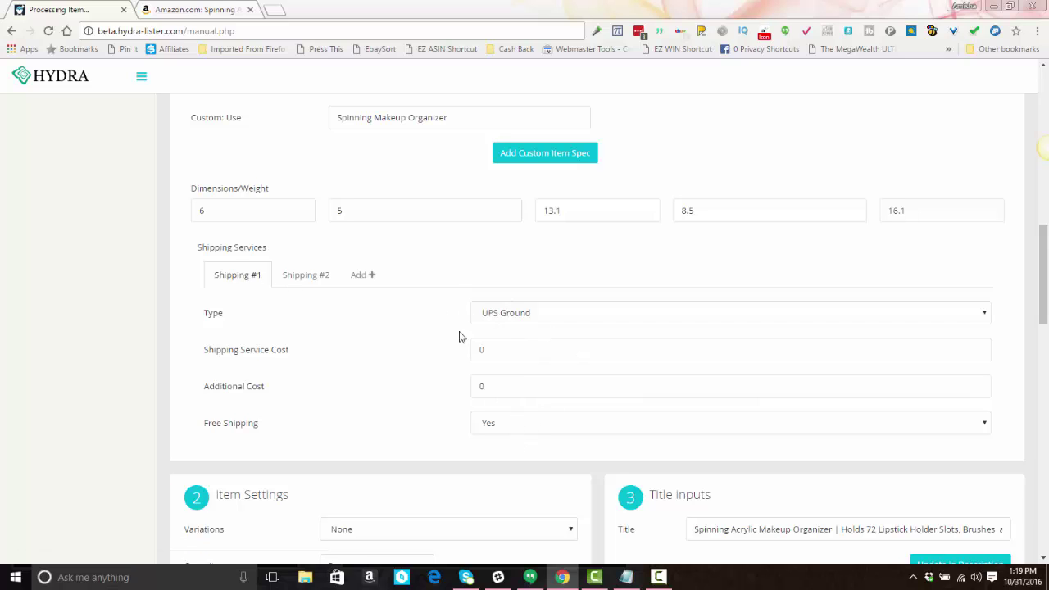
pyautogui.click(317, 281)
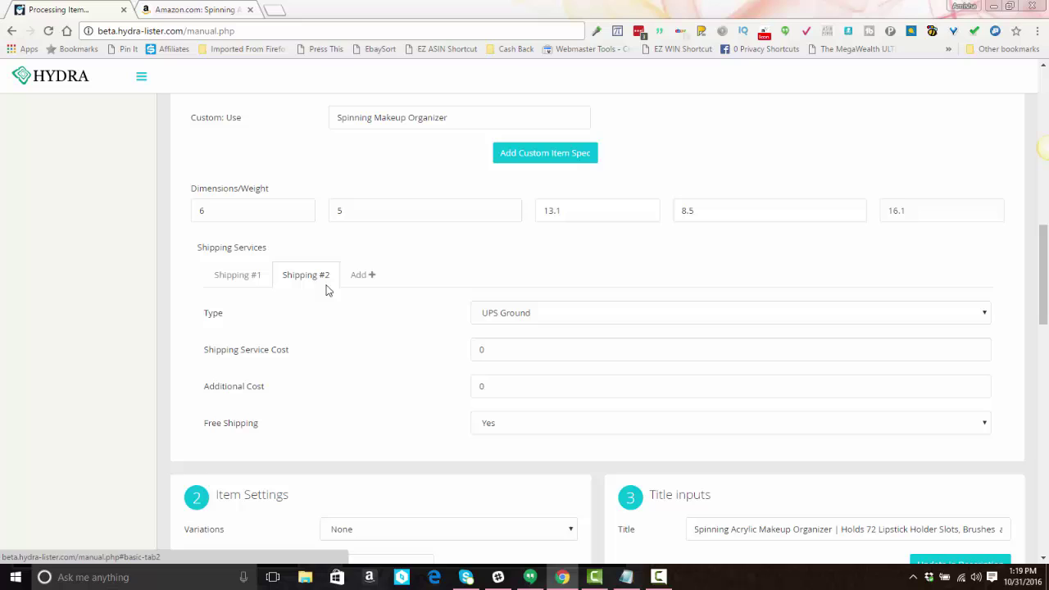
pyautogui.click(238, 278)
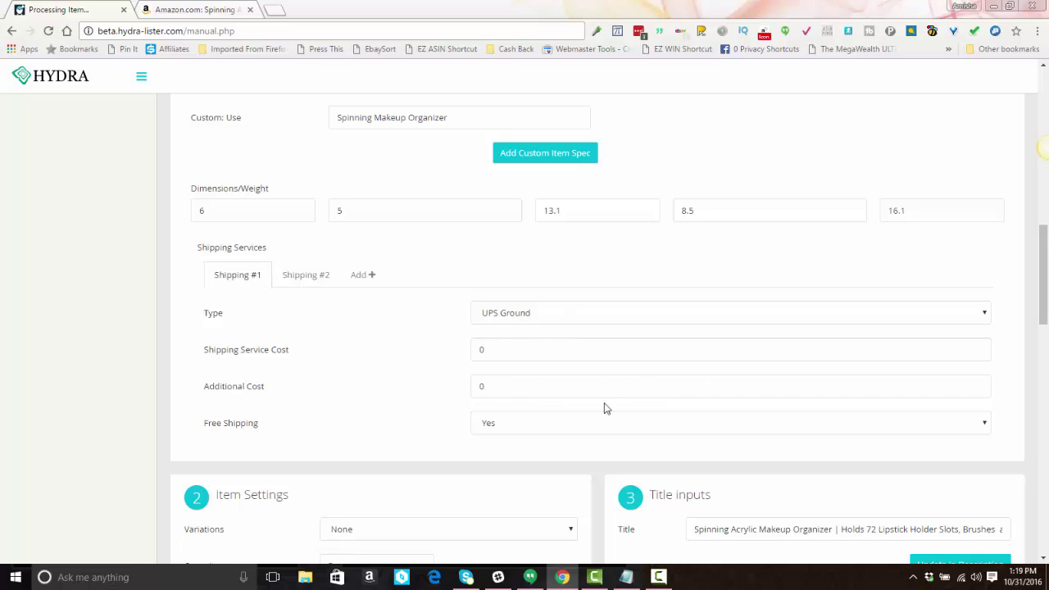
pyautogui.click(554, 322)
pyautogui.click(554, 322)
pyautogui.click(507, 350)
pyautogui.click(503, 423)
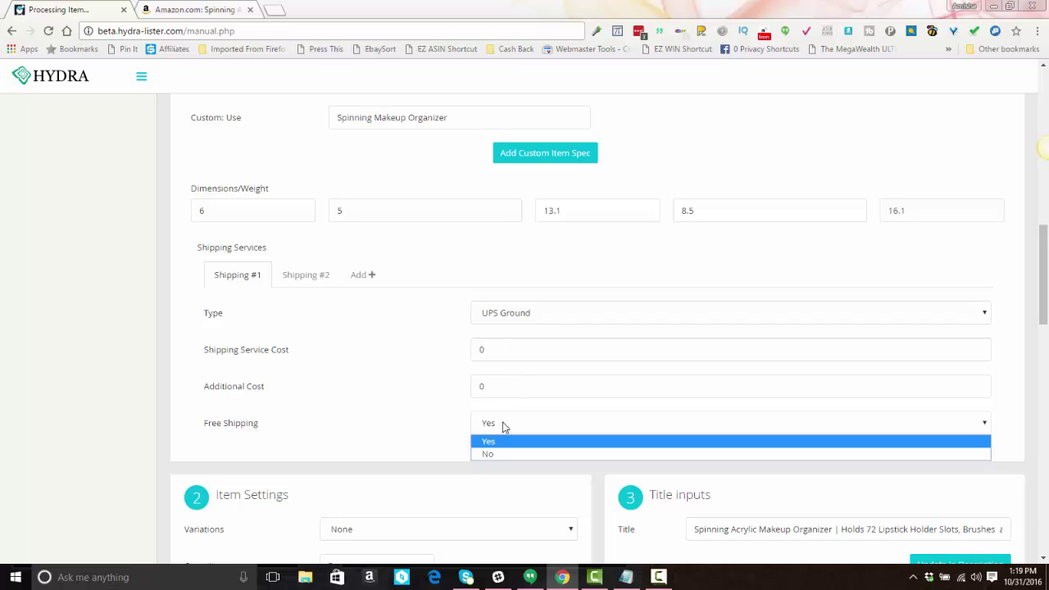
pyautogui.click(503, 424)
pyautogui.click(312, 279)
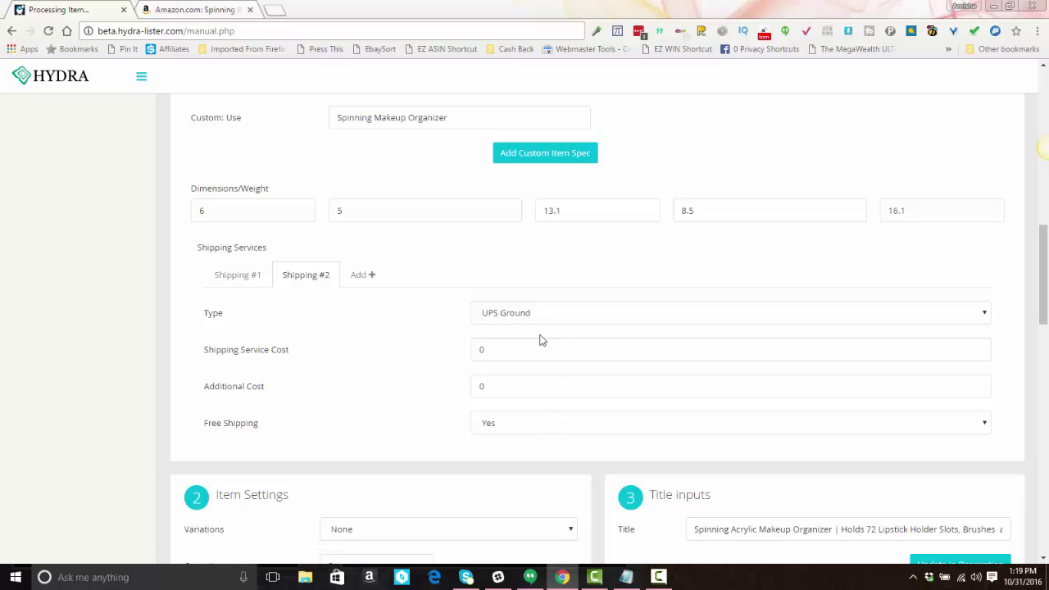
pyautogui.click(237, 285)
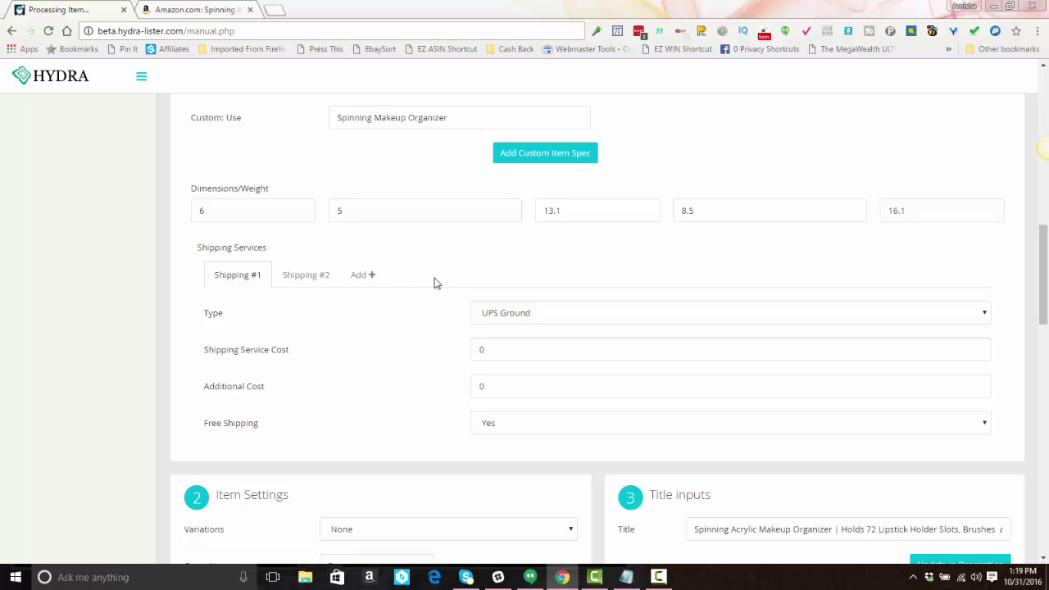
# Step: Check the Variations options and the quantity in Item Settings, and set the brand to Swivel Makeup Organizer
pyautogui.scroll(-4, 435, 283)
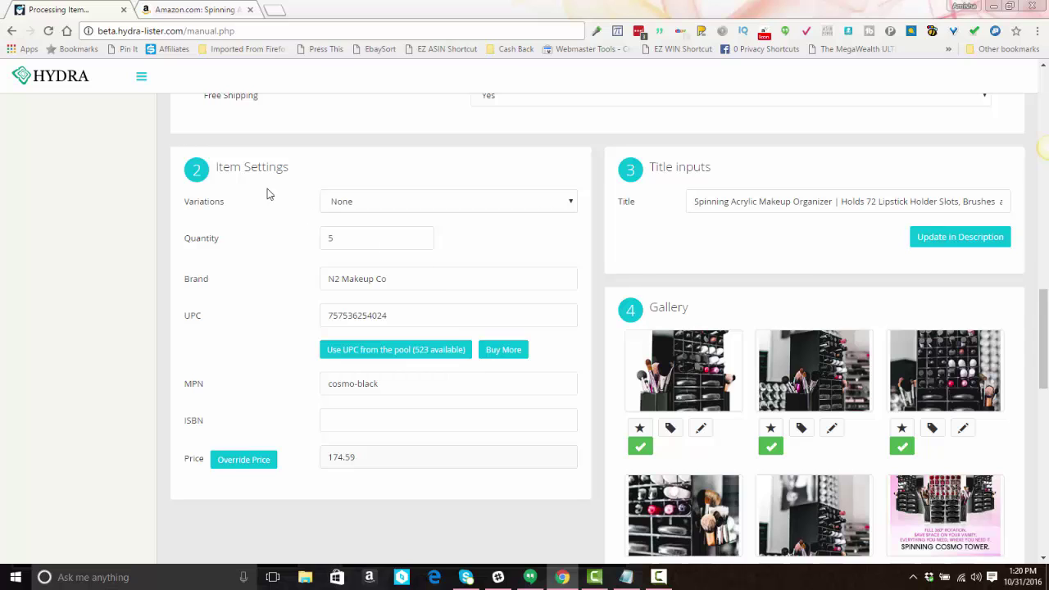
pyautogui.scroll(-1, 273, 173)
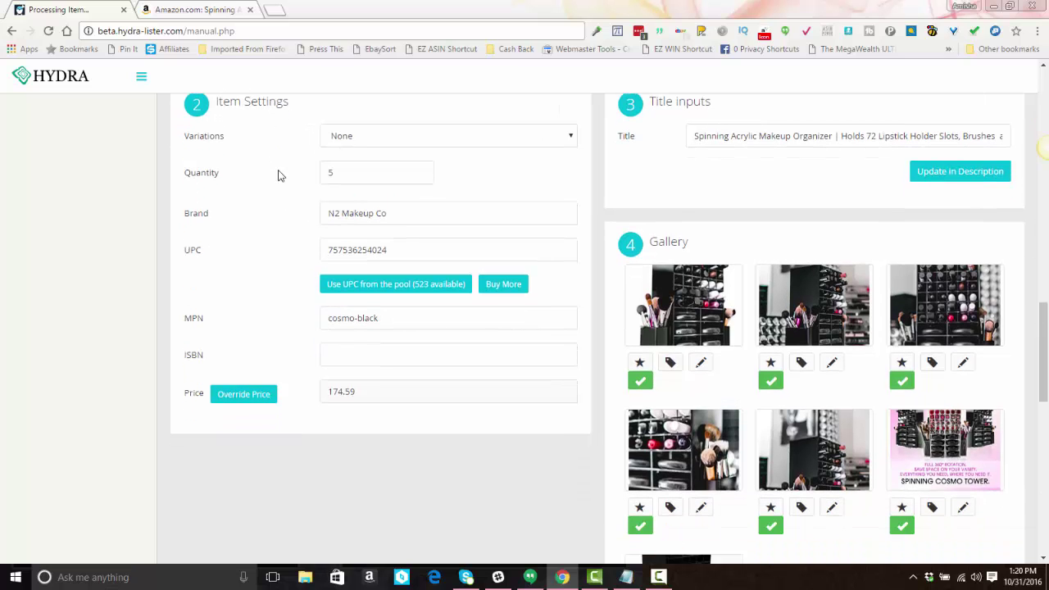
pyautogui.click(350, 141)
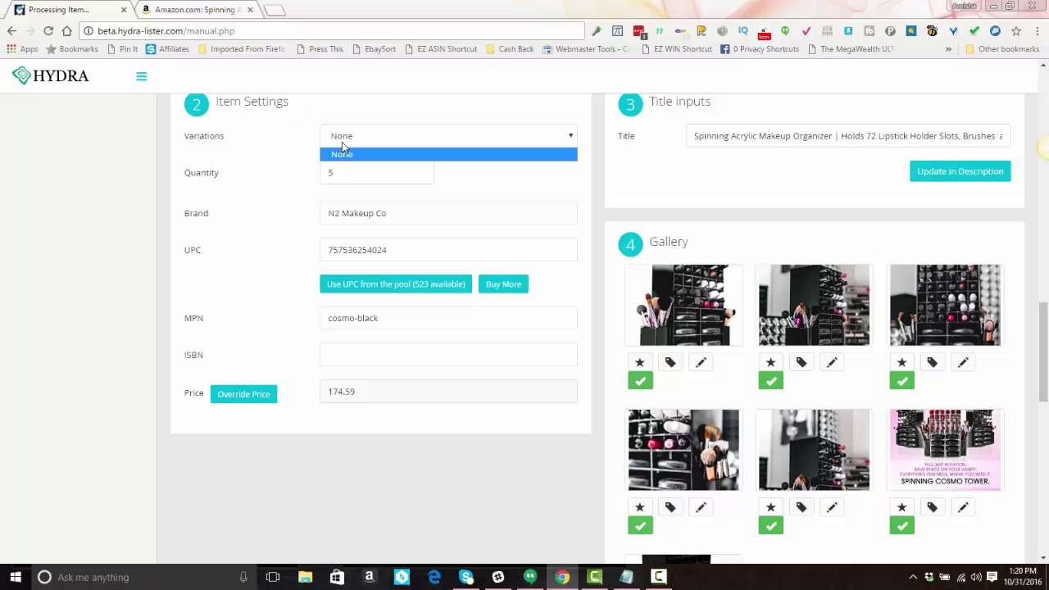
pyautogui.click(356, 140)
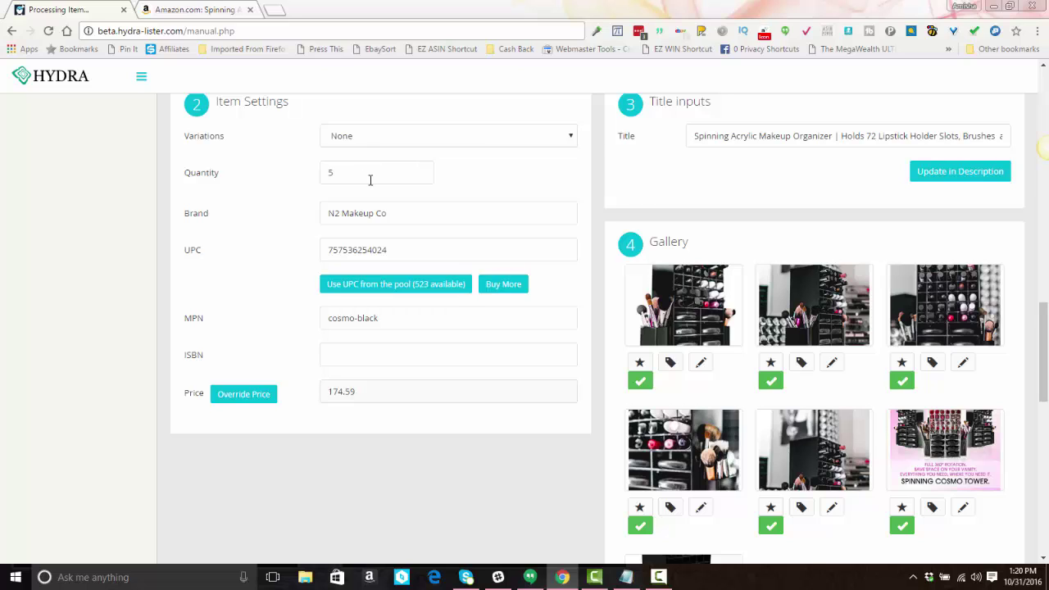
pyautogui.doubleClick(376, 175)
pyautogui.tripleClick(374, 212)
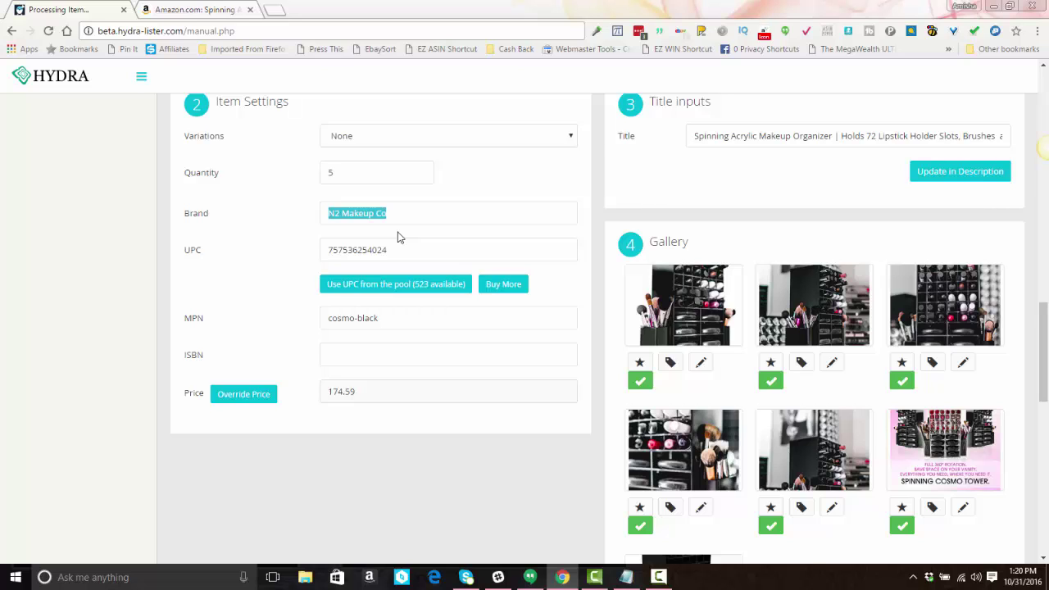
pyautogui.press('BackSpace')
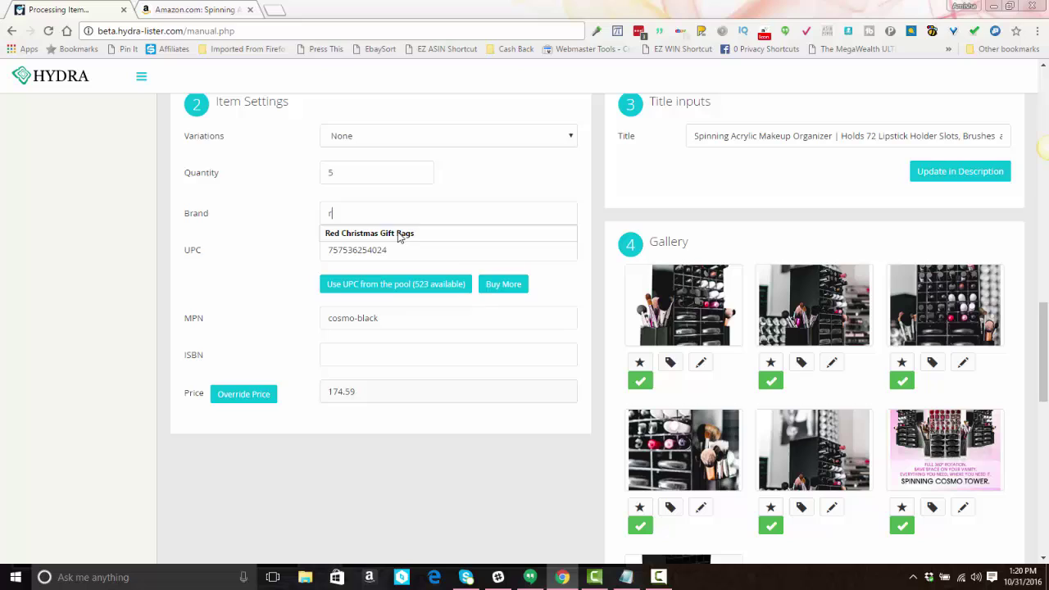
pyautogui.write('Swivel M')
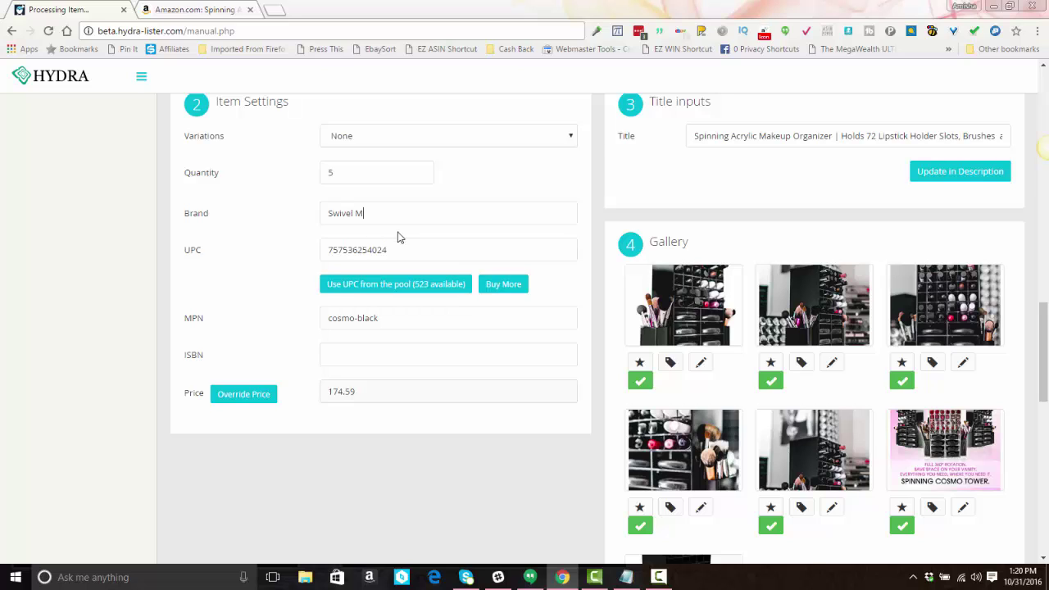
pyautogui.write('akeup Organizer')
# Step: Assign the item a UPC from the pool and set its MPN to Black Makeup Case
pyautogui.click(390, 285)
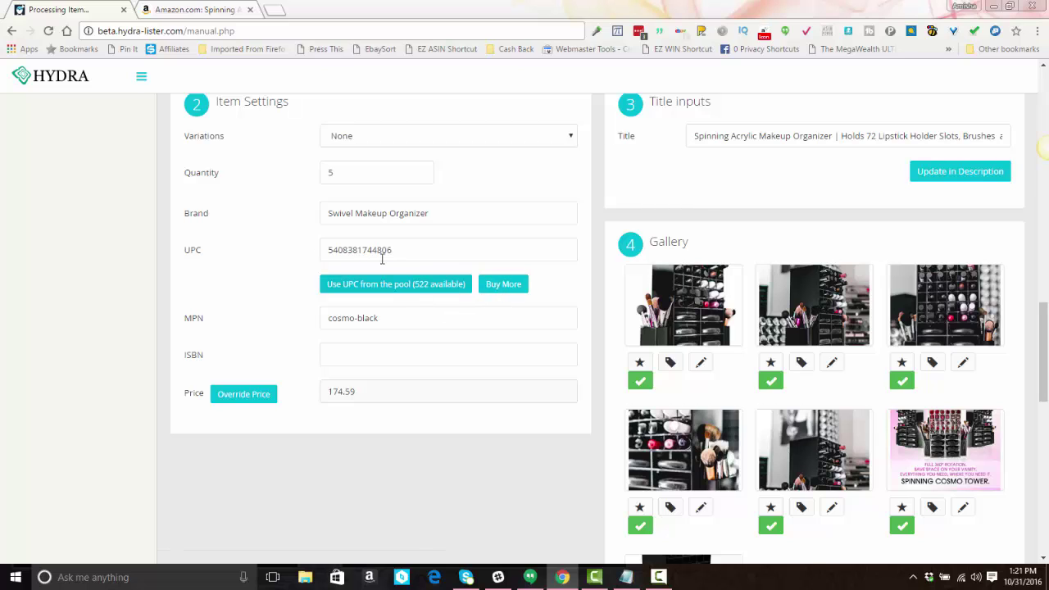
pyautogui.doubleClick(381, 250)
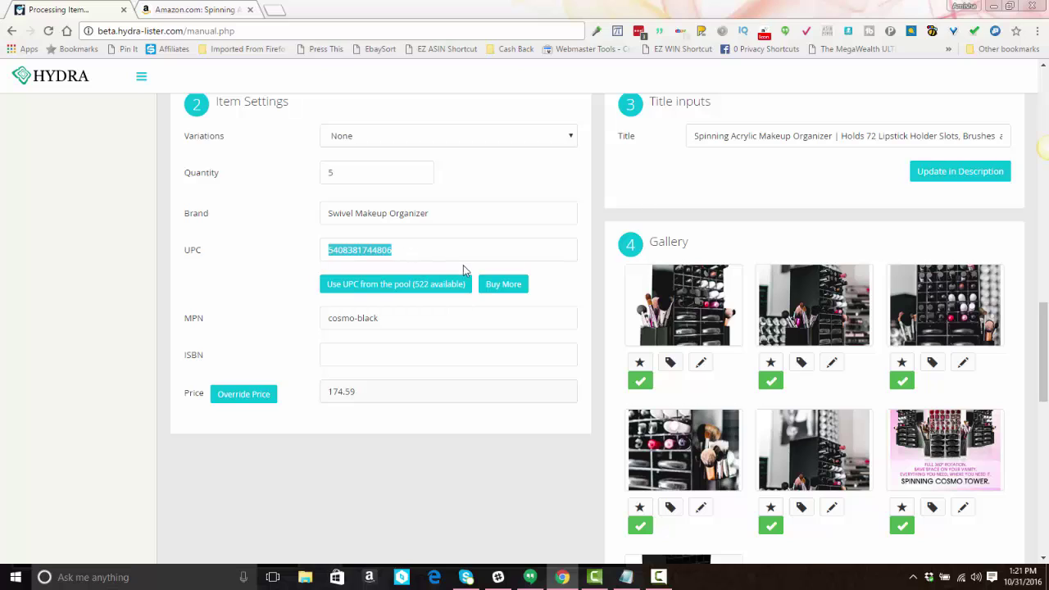
pyautogui.tripleClick(364, 320)
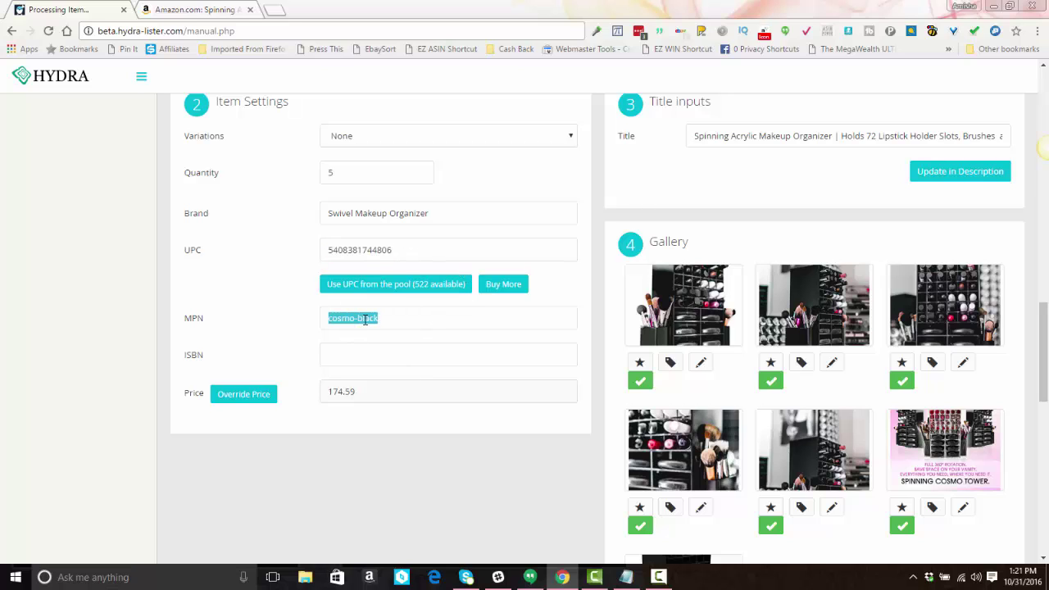
pyautogui.write('Black Makue')
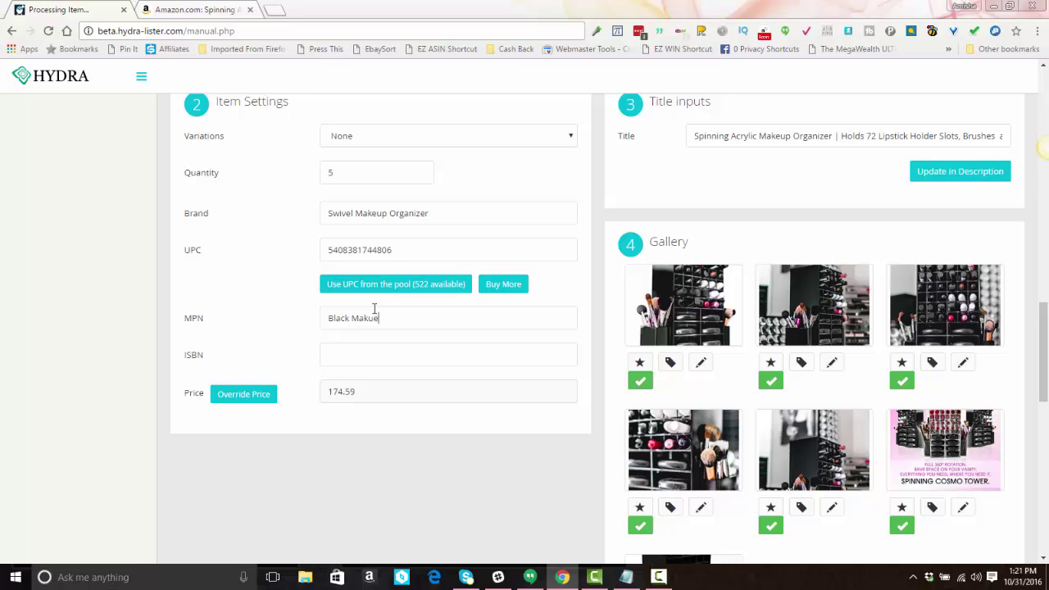
pyautogui.press('BackSpace')
pyautogui.press('BackSpace')
pyautogui.write('eup Case')
# Step: Open the price override settings and enter 299.99 as the original retail price
pyautogui.scroll(-1, 410, 366)
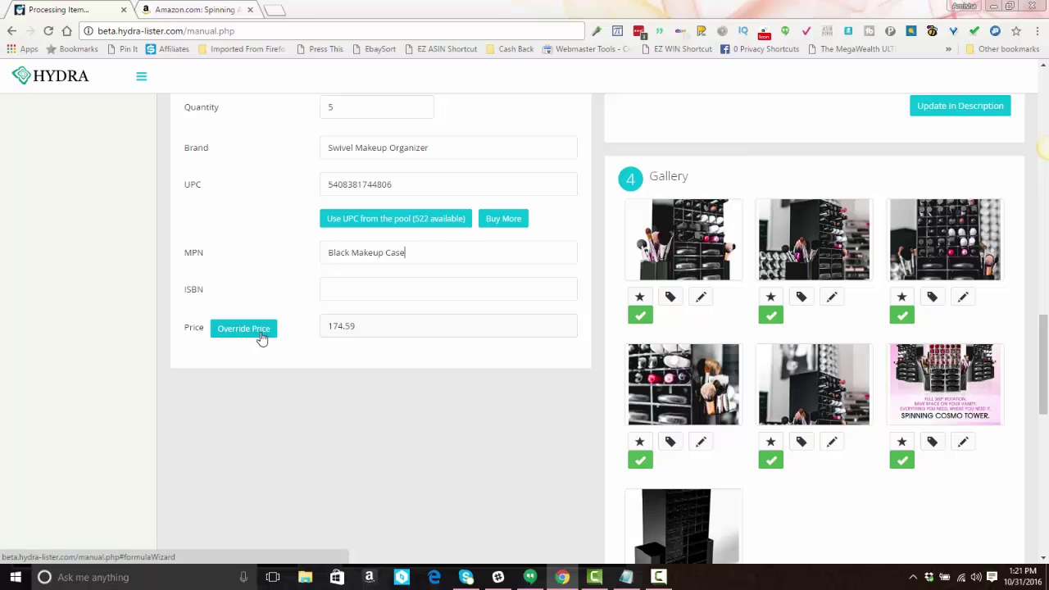
pyautogui.click(260, 331)
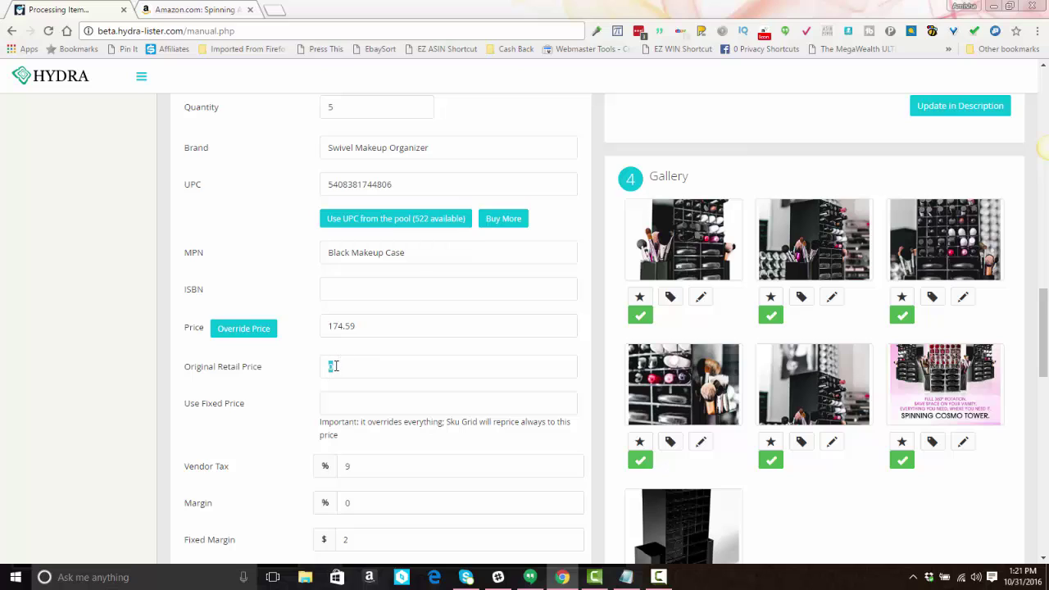
pyautogui.write('99.99')
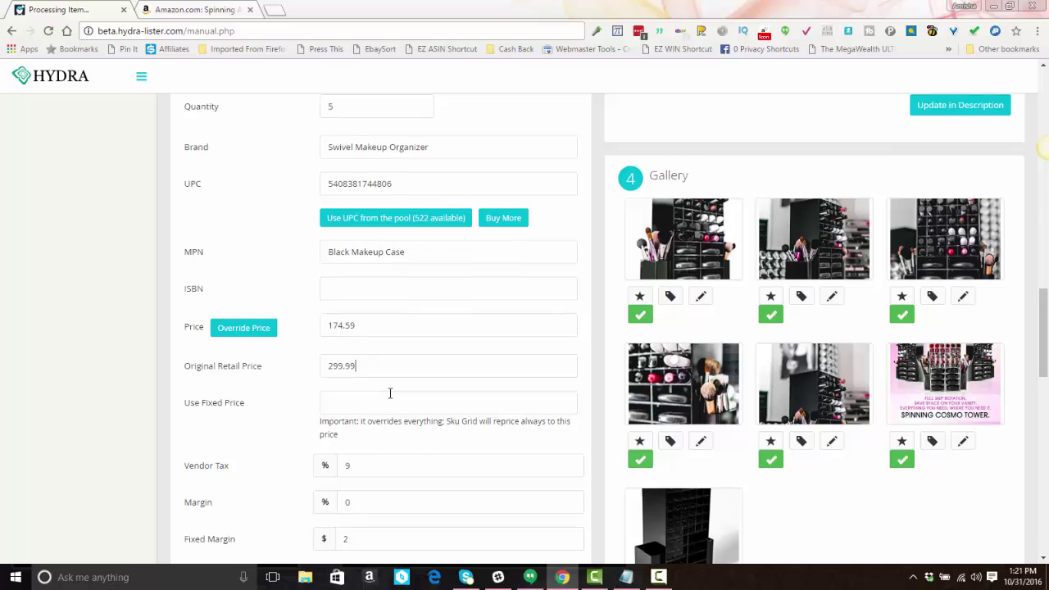
pyautogui.scroll(-1, 389, 394)
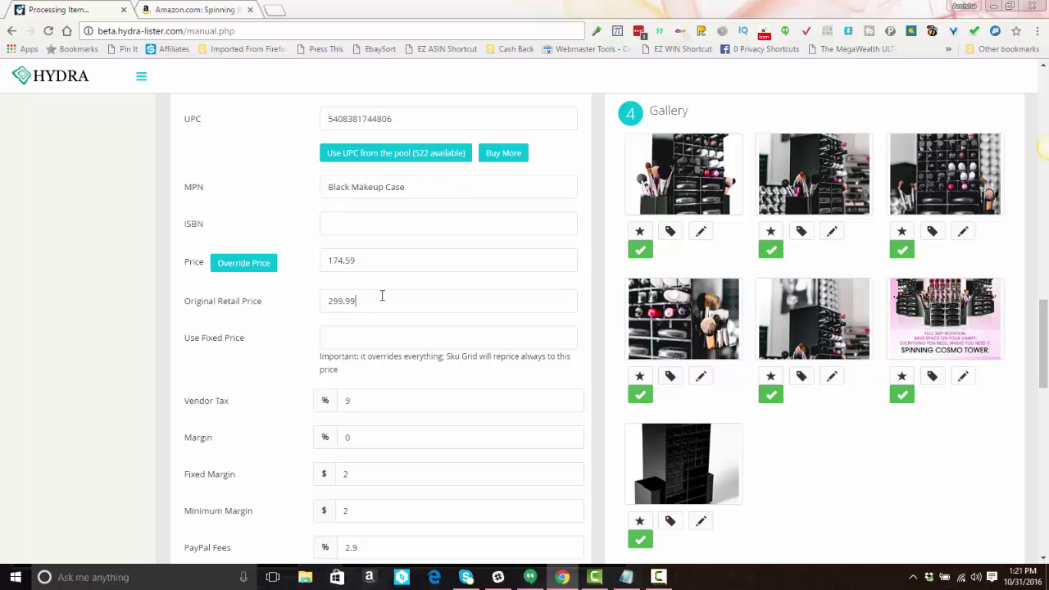
# Step: Try a fixed price of 199.99 for the item and clear it again
pyautogui.scroll(-1, 382, 295)
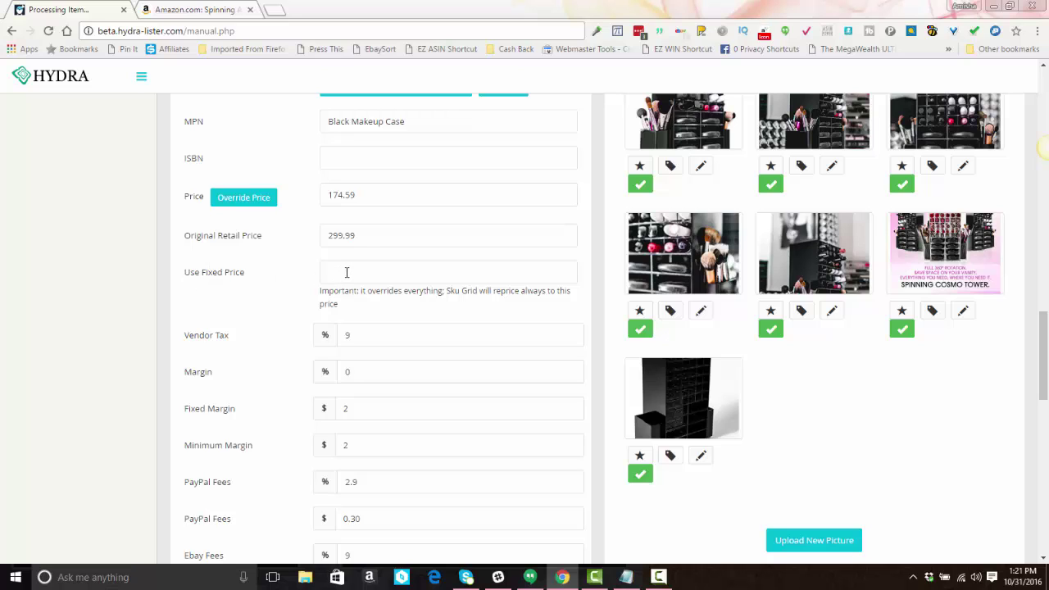
pyautogui.write('199.99')
pyautogui.doubleClick(349, 271)
pyautogui.press('Home')
pyautogui.doubleClick(379, 278)
pyautogui.click(375, 273)
pyautogui.doubleClick(375, 273)
pyautogui.press('BackSpace')
# Step: Set both the fixed margin and the minimum margin to $10
pyautogui.scroll(-1, 371, 263)
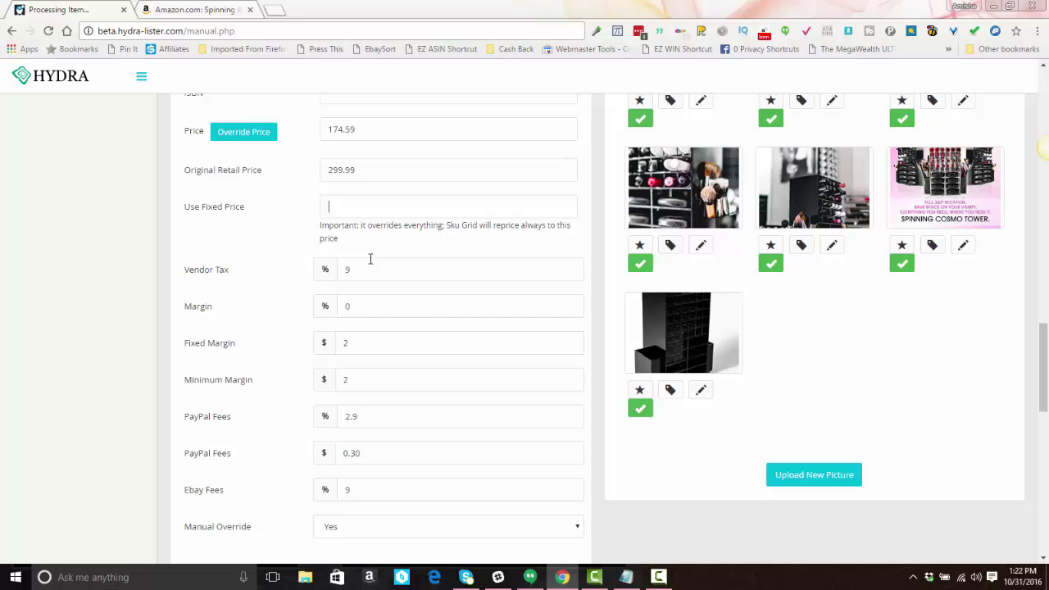
pyautogui.scroll(-2, 375, 369)
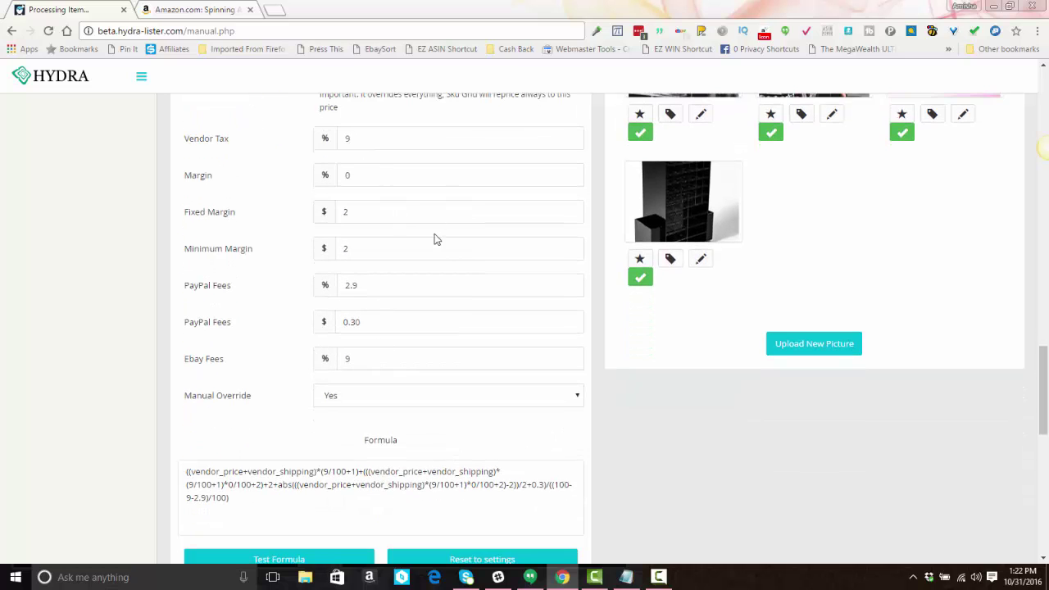
pyautogui.doubleClick(363, 212)
pyautogui.doubleClick(357, 254)
pyautogui.write('10')
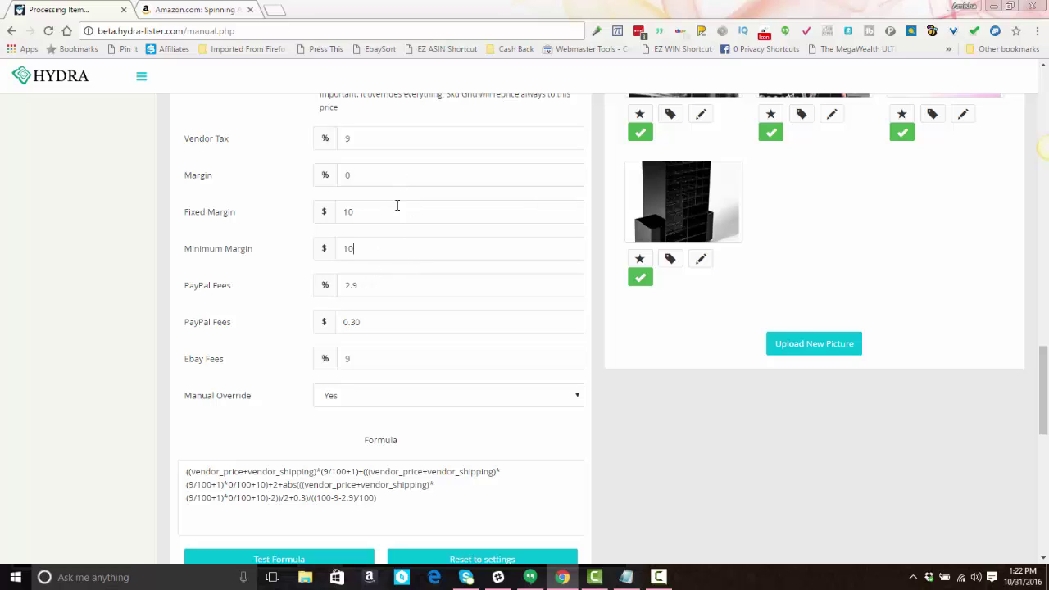
# Step: Set the margin to 10% and the fixed margin to $0, and check the minimum margin
pyautogui.click(373, 175)
pyautogui.doubleClick(376, 175)
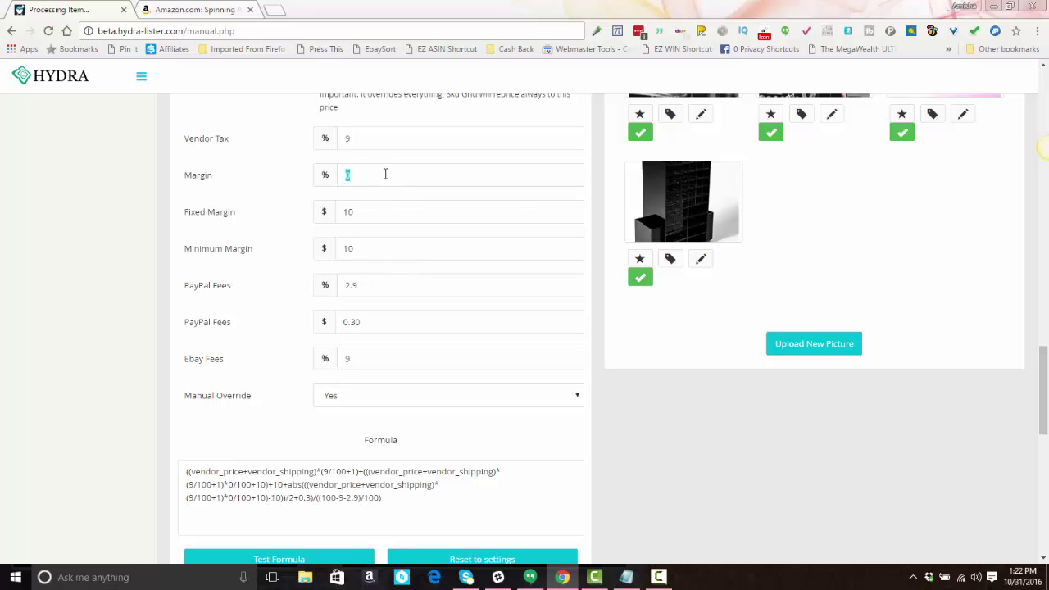
pyautogui.write('10')
pyautogui.click(391, 210)
pyautogui.doubleClick(393, 210)
pyautogui.write('0')
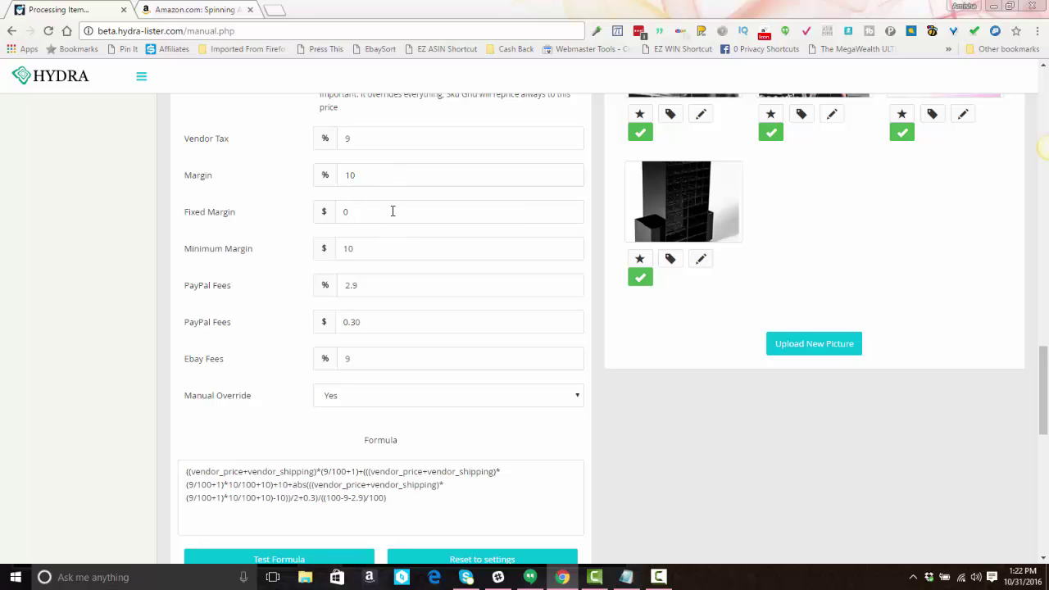
pyautogui.click(374, 246)
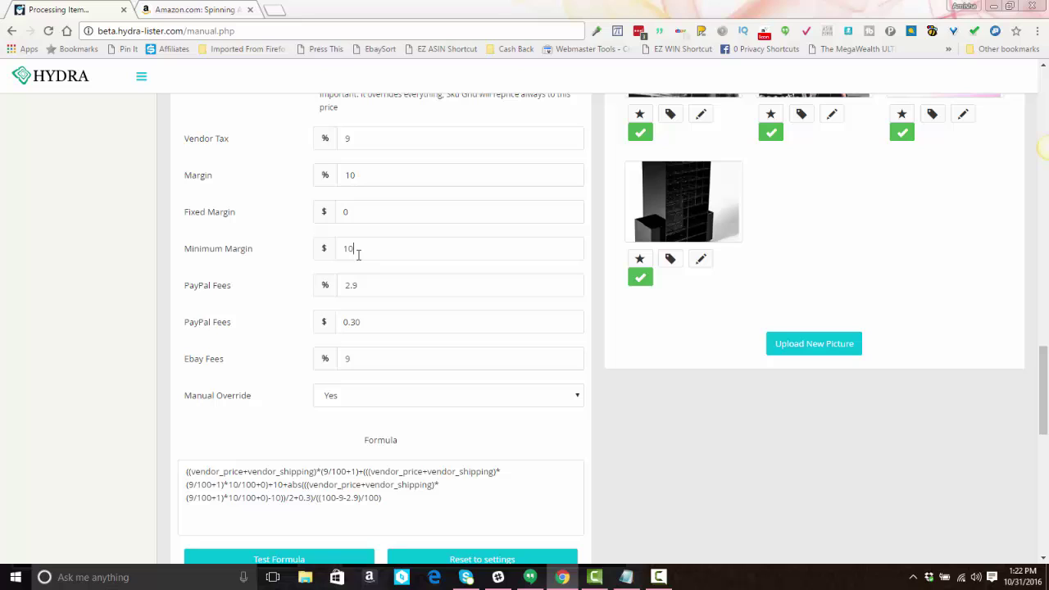
pyautogui.doubleClick(358, 254)
# Step: Set Manual Override to No and enter 0.30 as the fixed PayPal fee, checking the percentage fee too
pyautogui.scroll(-1, 410, 283)
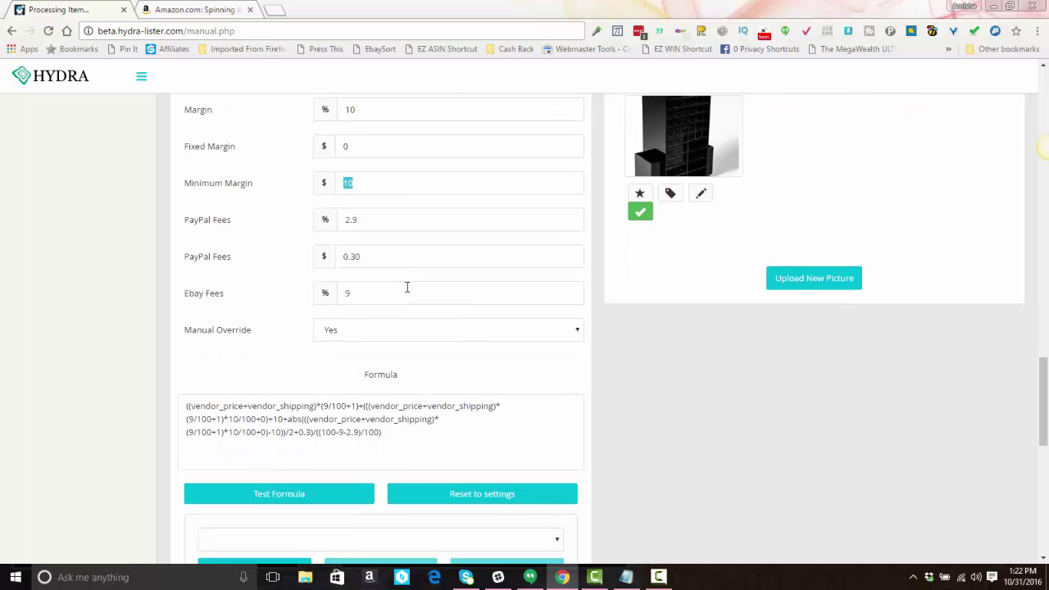
pyautogui.click(364, 335)
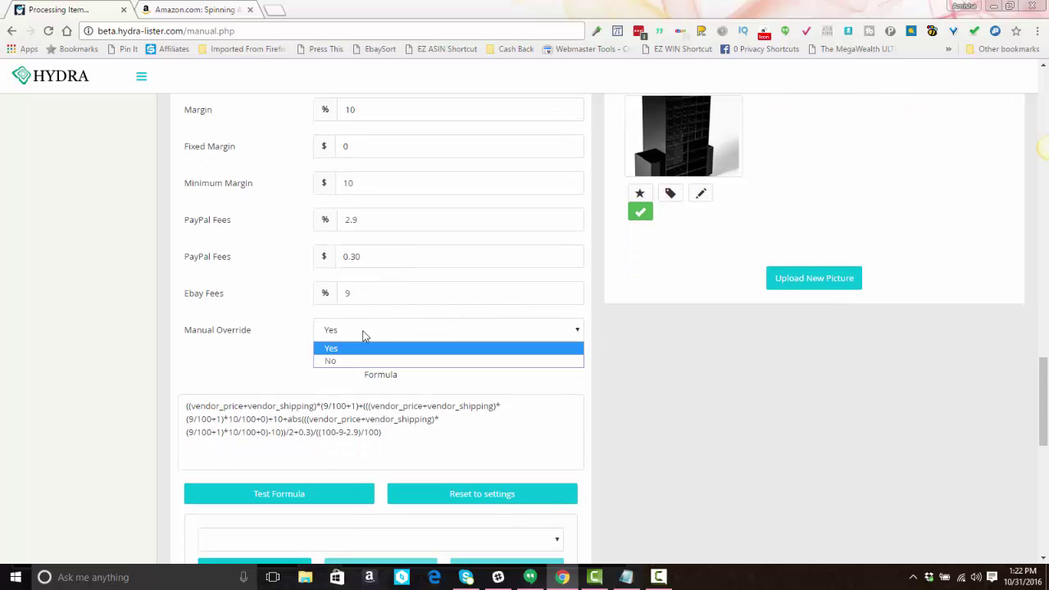
pyautogui.click(336, 361)
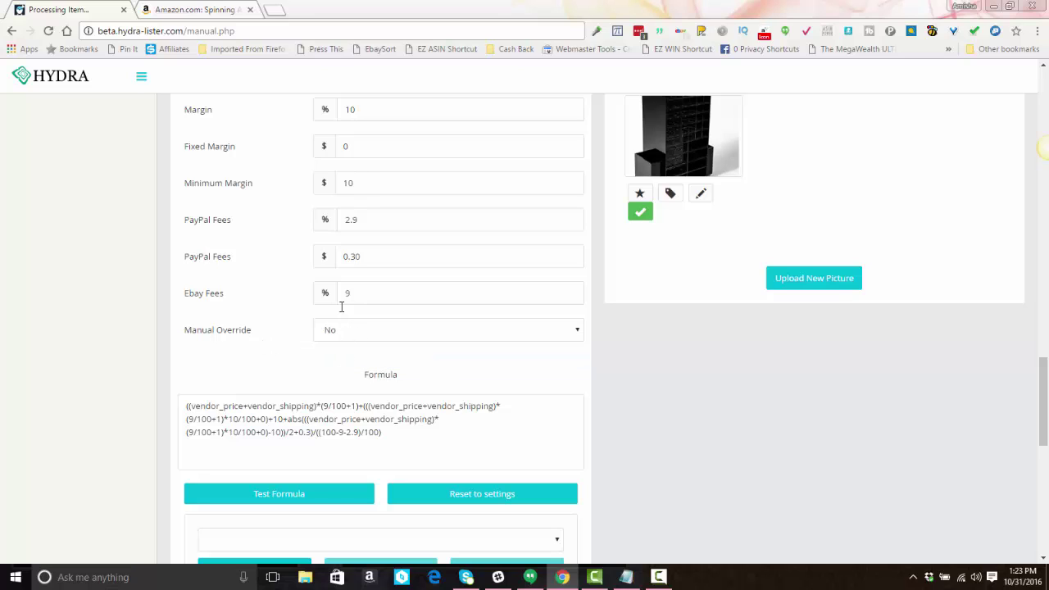
pyautogui.doubleClick(389, 249)
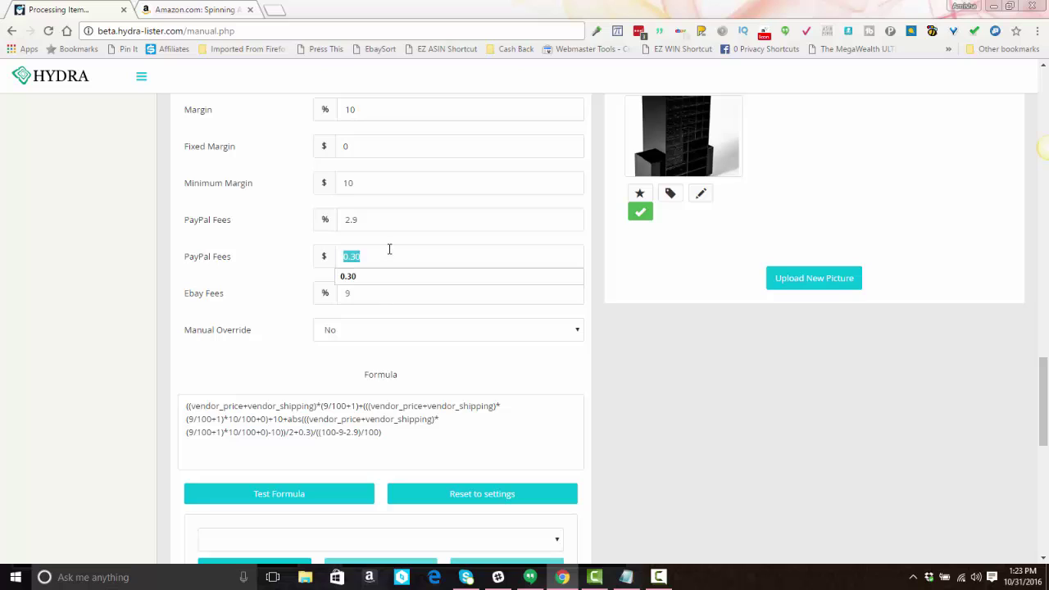
pyautogui.write('0.30')
pyautogui.click(400, 226)
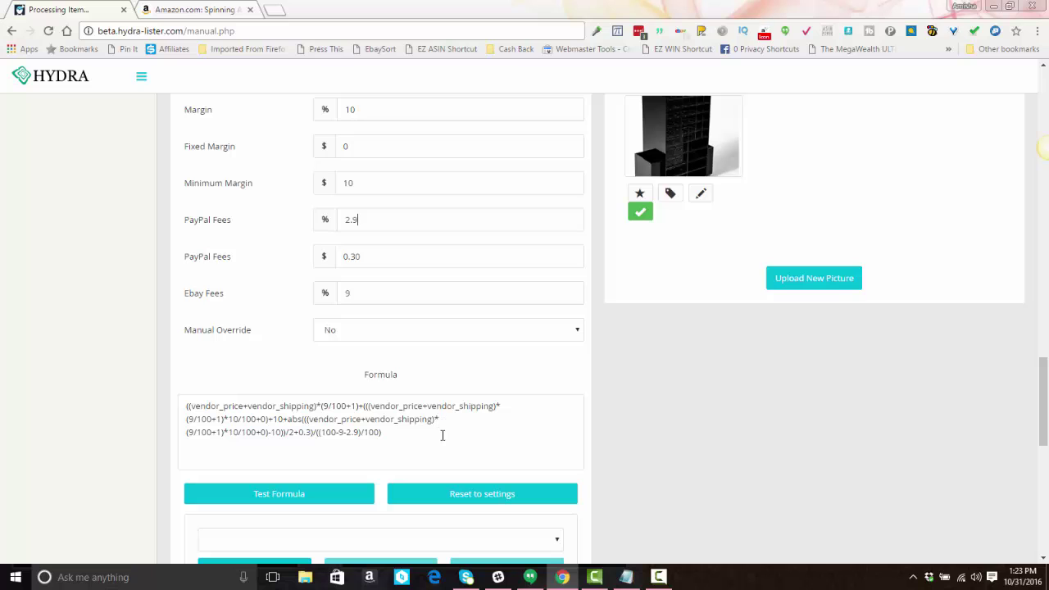
# Step: Test the pricing formula with the item's Amazon price of 139.00 and dismiss the result
pyautogui.click(304, 495)
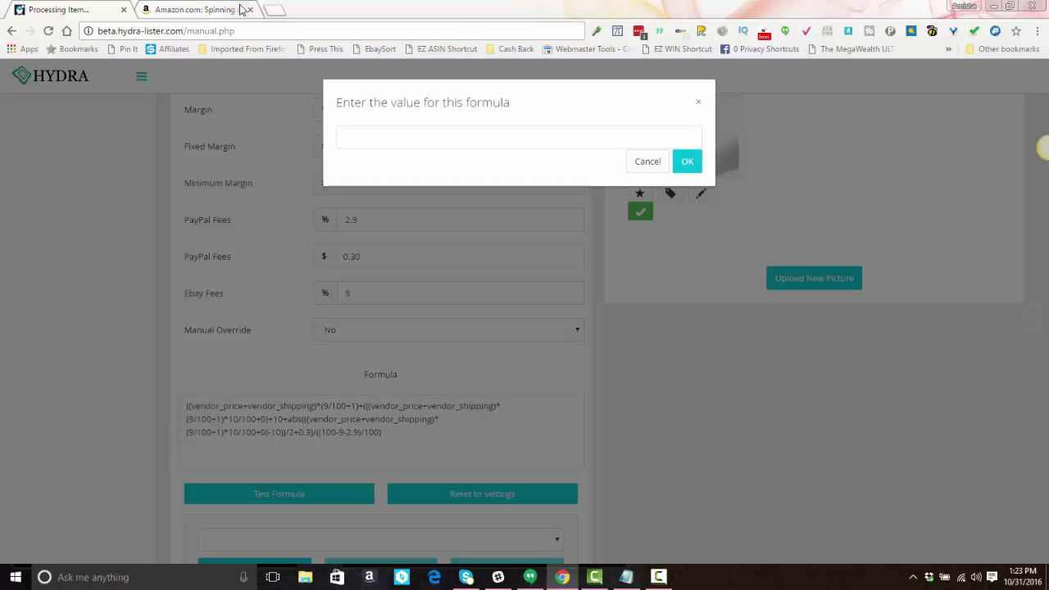
pyautogui.click(244, 11)
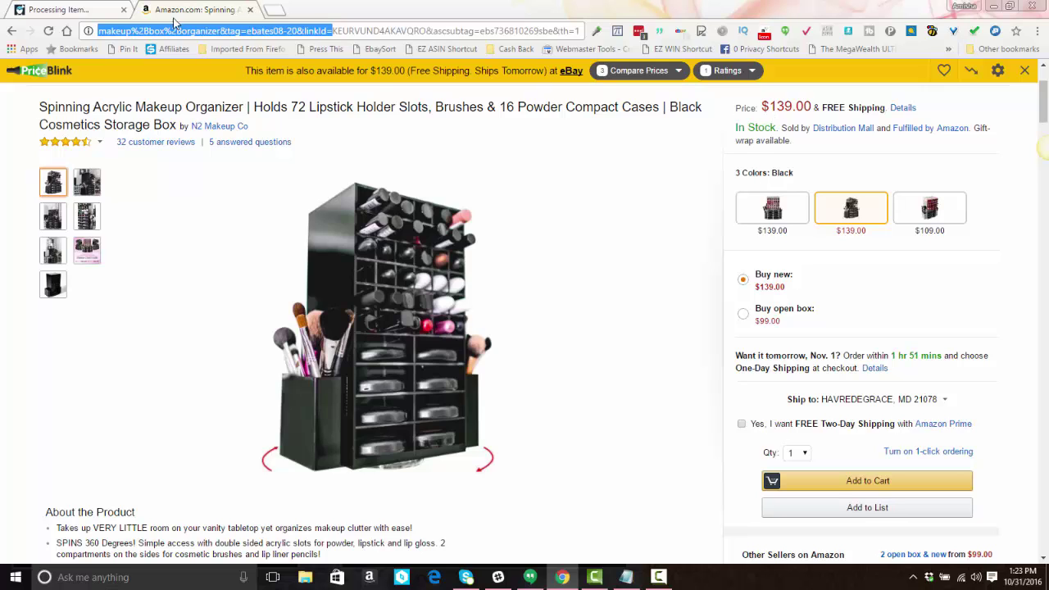
pyautogui.click(97, 8)
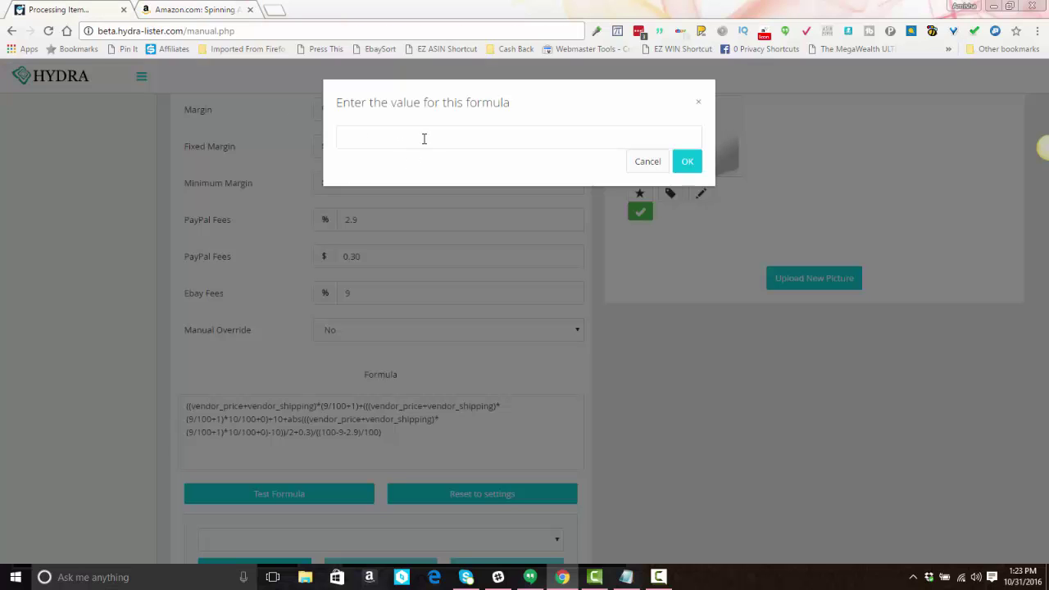
pyautogui.write('139.00')
pyautogui.click(694, 163)
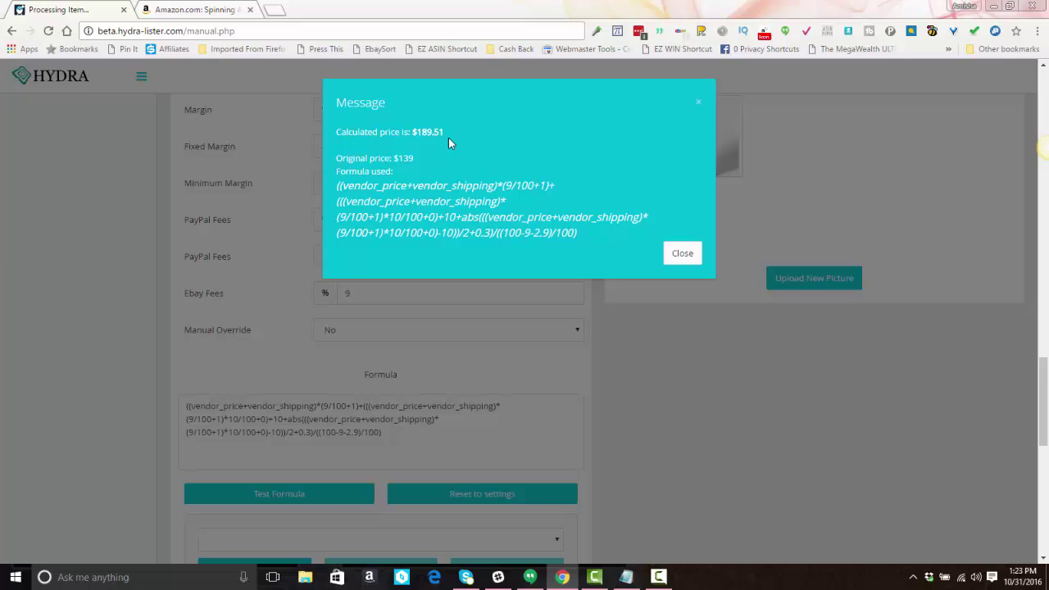
pyautogui.click(681, 253)
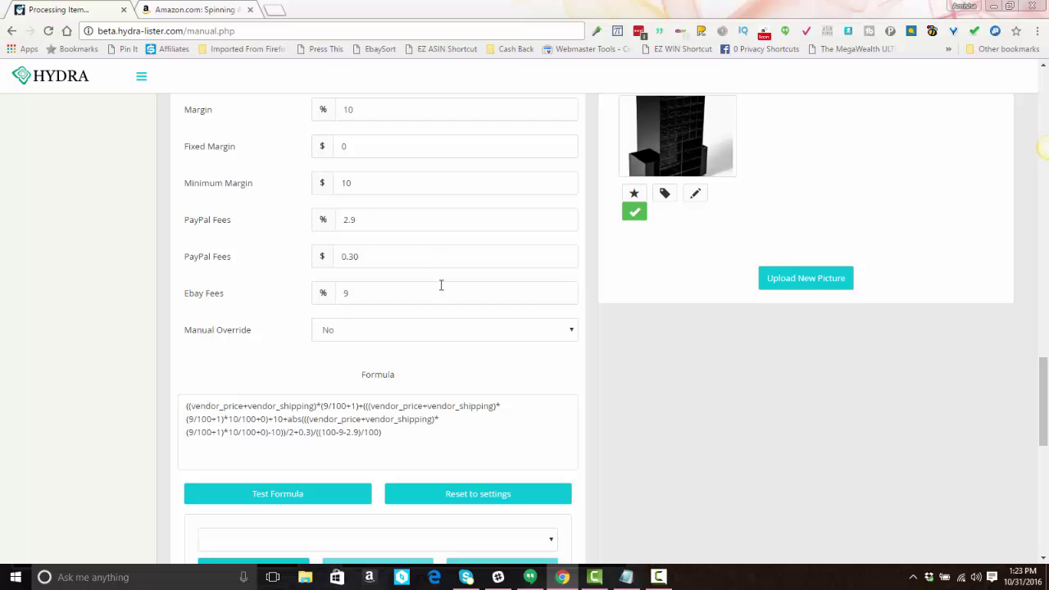
# Step: Reset the price override values and formula to the saved settings, and review the pricing fields
pyautogui.scroll(-1, 440, 286)
pyautogui.scroll(1, 440, 289)
pyautogui.click(493, 494)
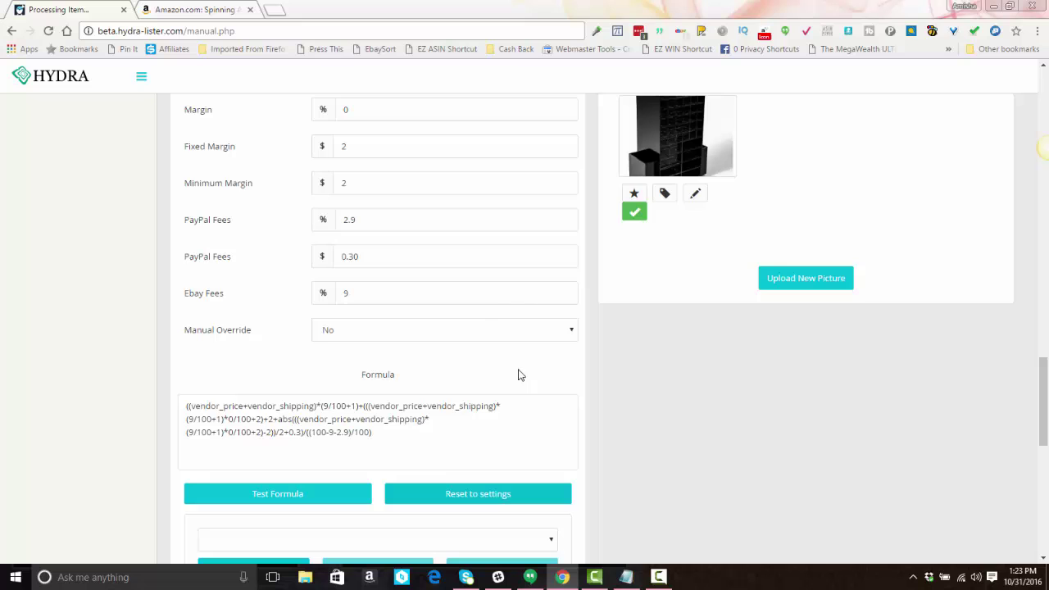
pyautogui.scroll(3, 439, 269)
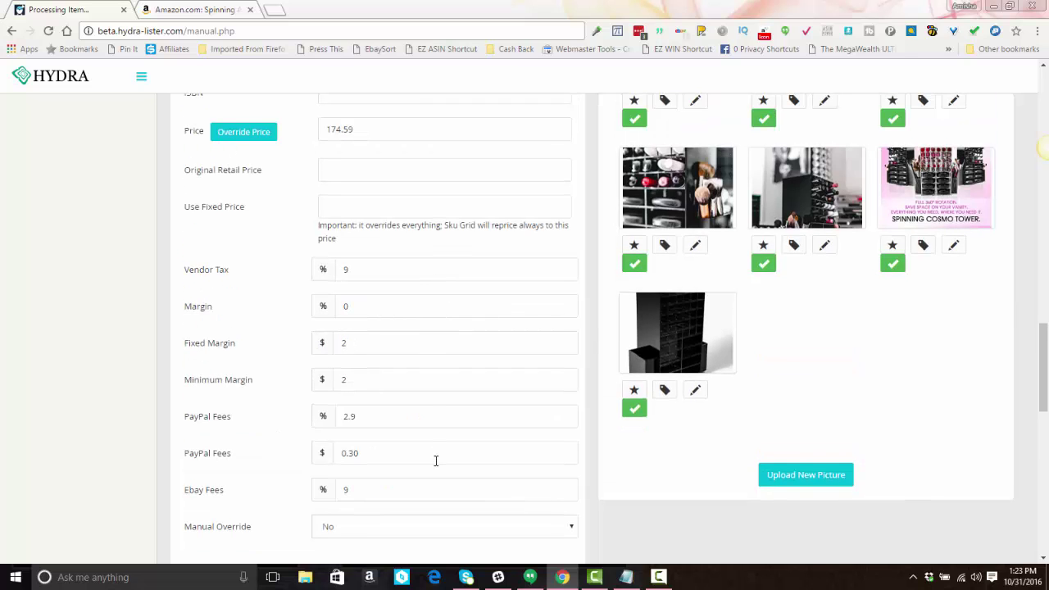
pyautogui.scroll(-1, 436, 460)
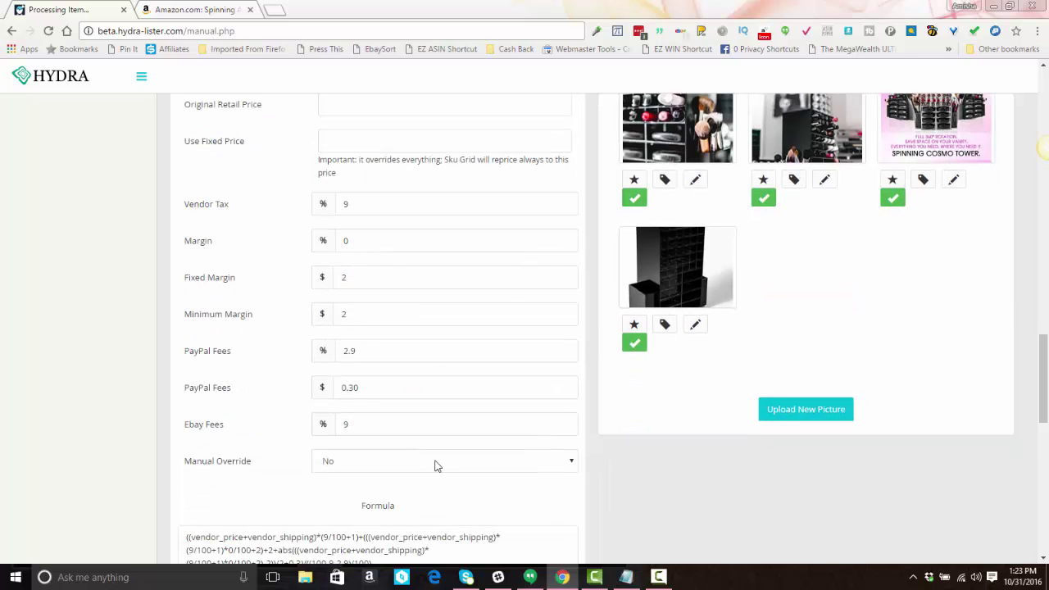
# Step: Remove the vertical bar after "Spinning Acrylic Makeup Organizer" in the listing title
pyautogui.scroll(-1, 437, 463)
pyautogui.scroll(1, 473, 443)
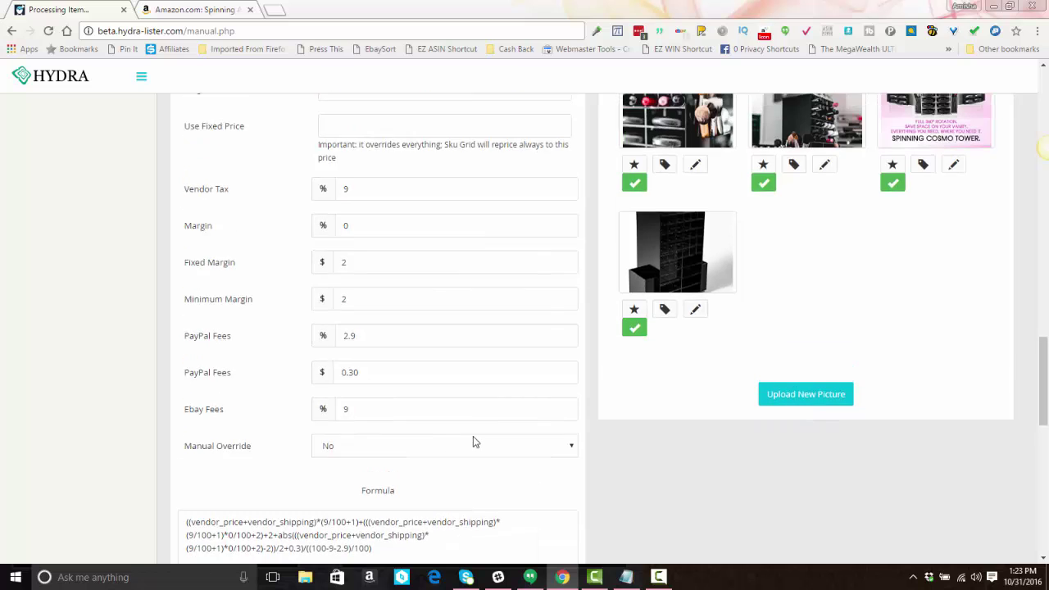
pyautogui.scroll(6, 473, 443)
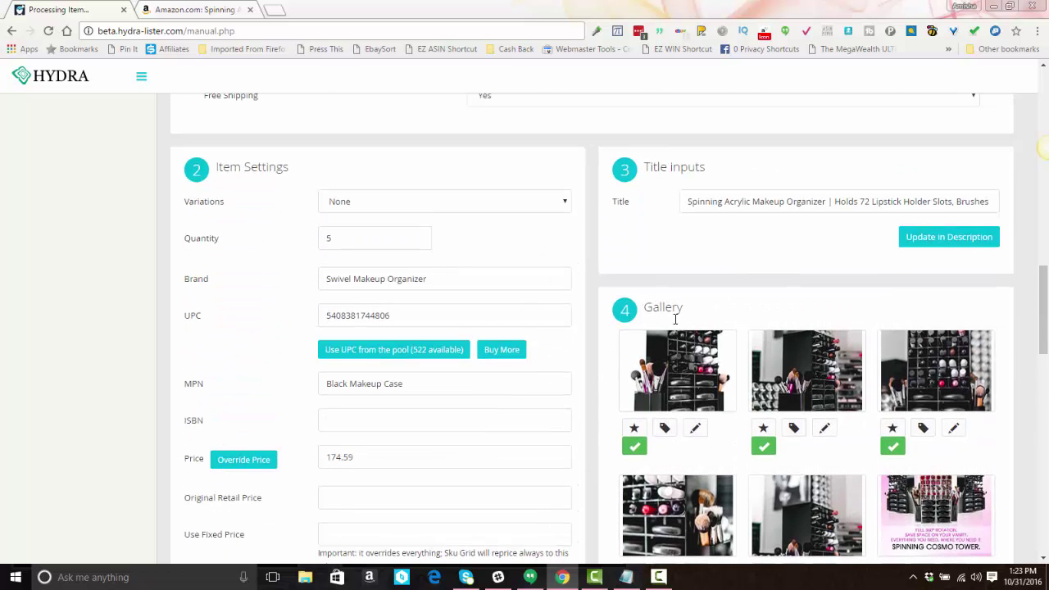
pyautogui.scroll(-1, 465, 374)
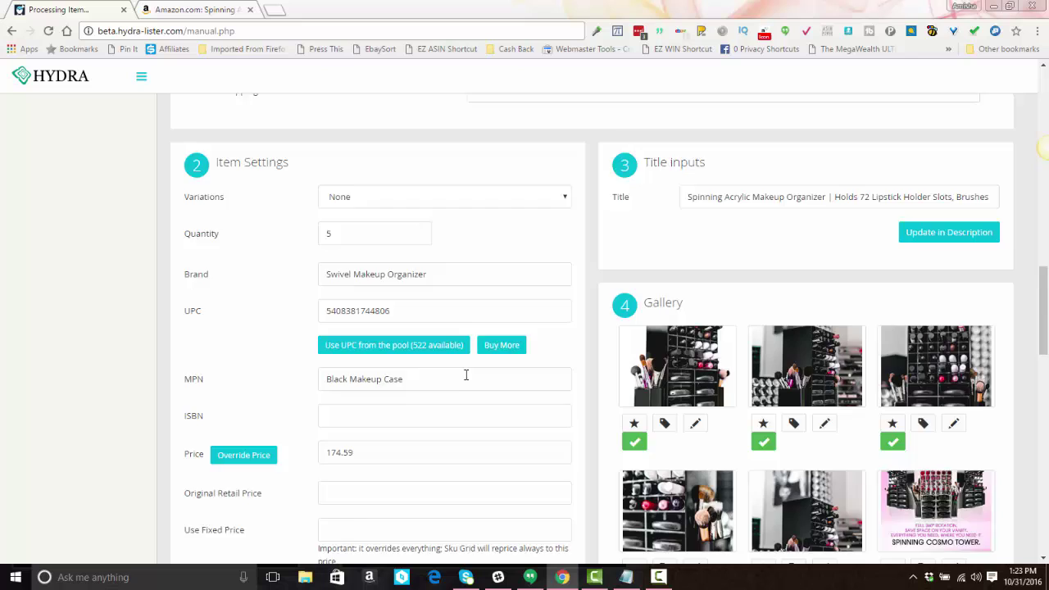
pyautogui.scroll(-4, 468, 371)
pyautogui.scroll(4, 524, 336)
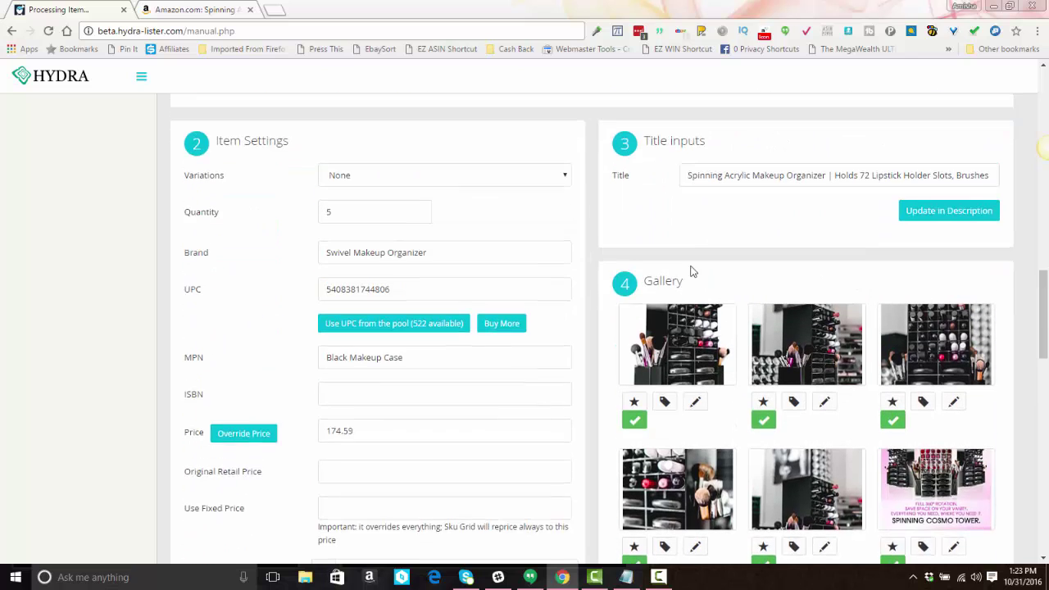
pyautogui.scroll(1, 691, 271)
pyautogui.doubleClick(698, 202)
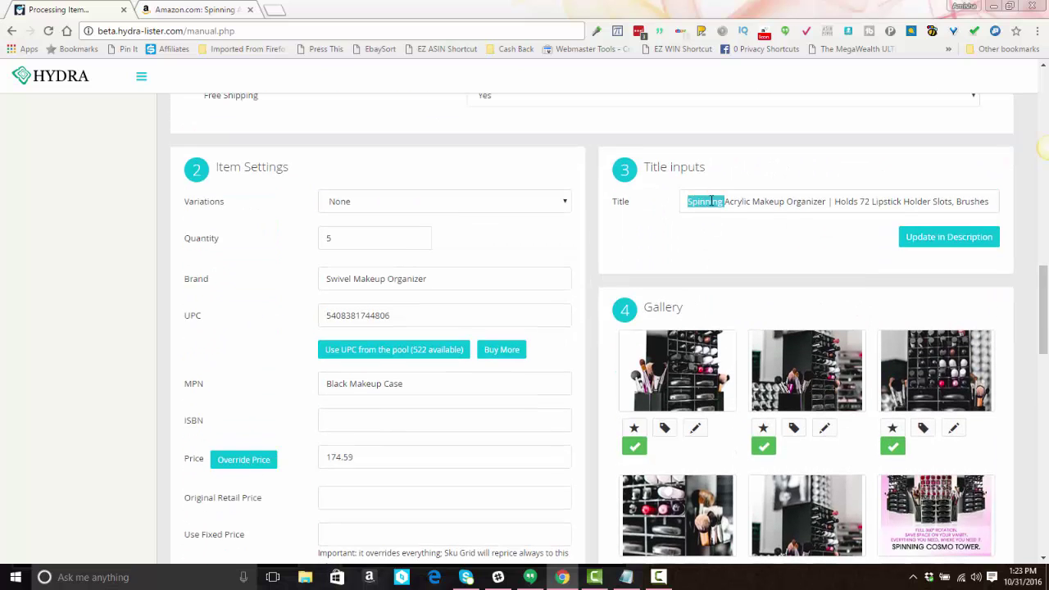
pyautogui.click(794, 205)
pyautogui.press('BackSpace')
pyautogui.press('BackSpace')
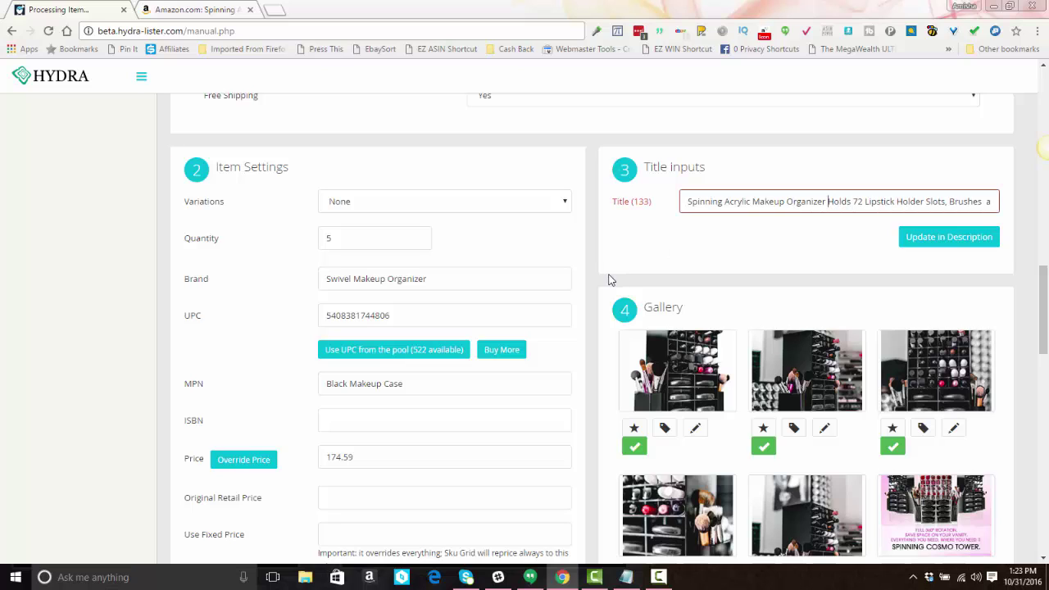
pyautogui.press('BackSpace')
# Step: Delete the word "Holds" before "72" and the comma after "Slots" in the title
pyautogui.tripleClick(843, 204)
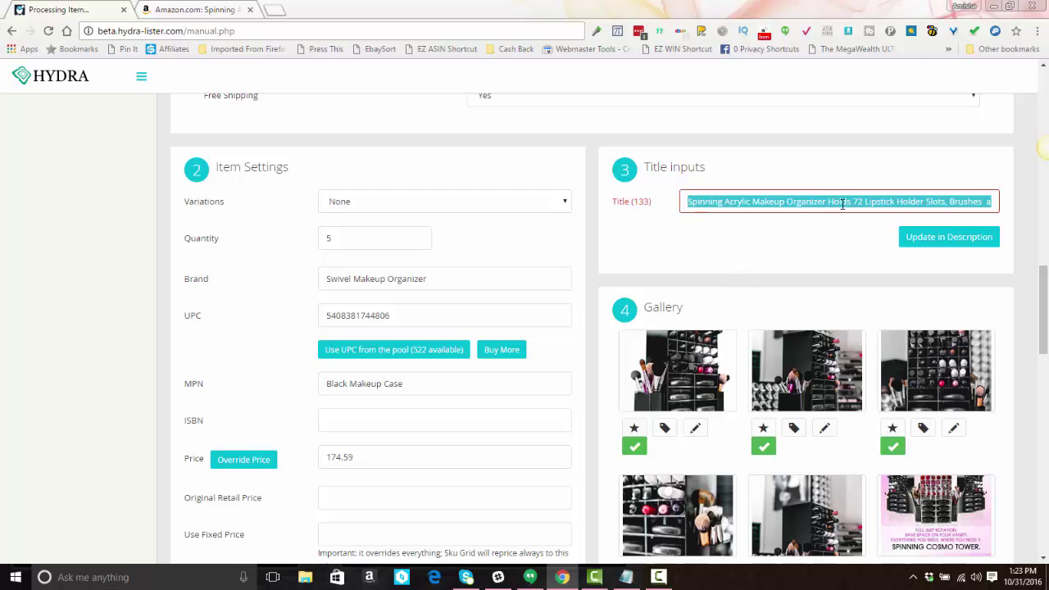
pyautogui.click(843, 204)
pyautogui.doubleClick(842, 204)
pyautogui.press('BackSpace')
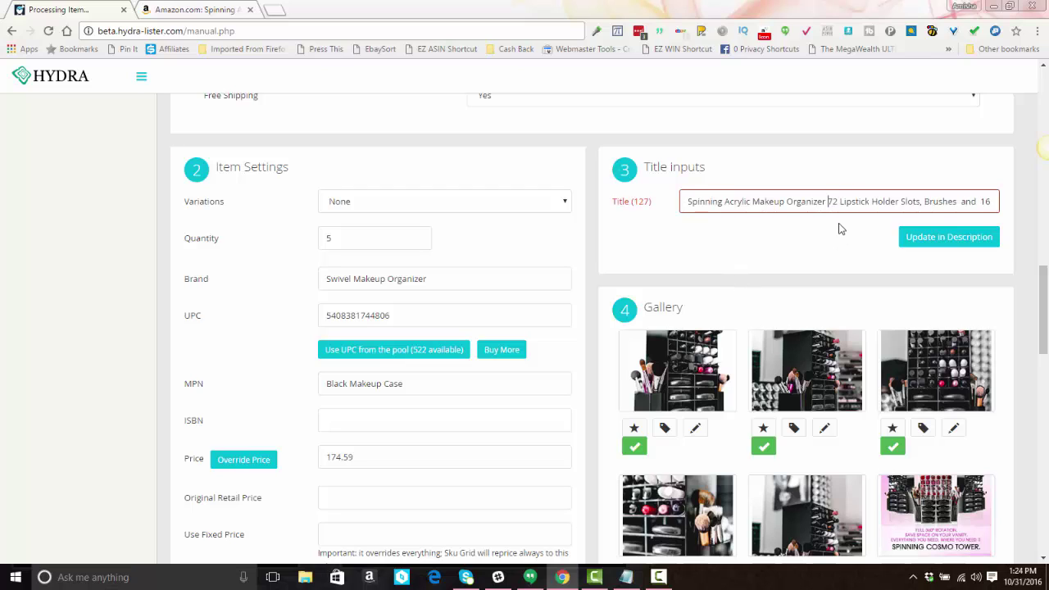
pyautogui.click(924, 201)
pyautogui.press('BackSpace')
# Step: Delete the word "and" with its extra spaces between "Brushes" and "16" in the title
pyautogui.click(961, 201)
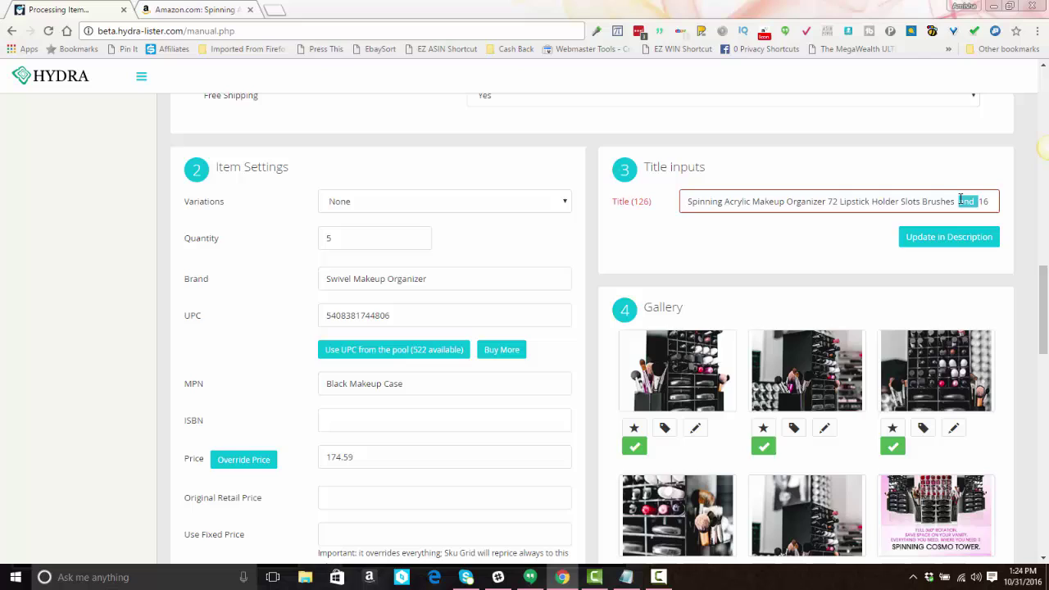
pyautogui.press('Delete')
pyautogui.press('Delete')
pyautogui.press('Delete')
pyautogui.press('Delete')
pyautogui.press('Delete')
pyautogui.press('Delete')
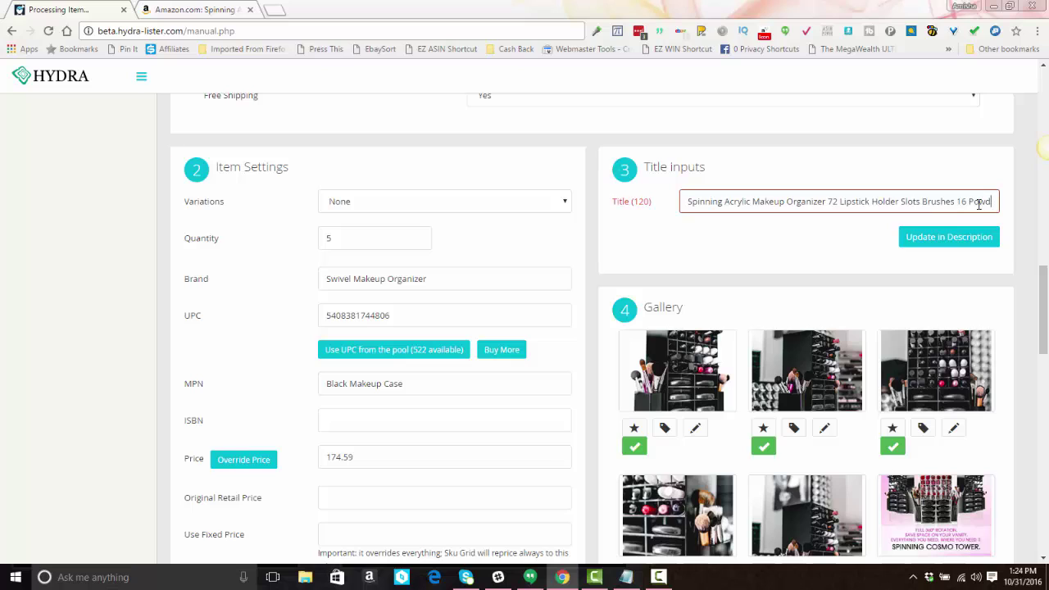
# Step: Remove "| Black" after "Powder Compact Cases" in the title, keeping "Cases" plural
pyautogui.press('Right')
pyautogui.press('Right')
pyautogui.press('Right')
pyautogui.press('Right')
pyautogui.press('Right')
pyautogui.press('Right')
pyautogui.press('Right')
pyautogui.press('Right')
pyautogui.press('Right')
pyautogui.press('Right')
pyautogui.press('Right')
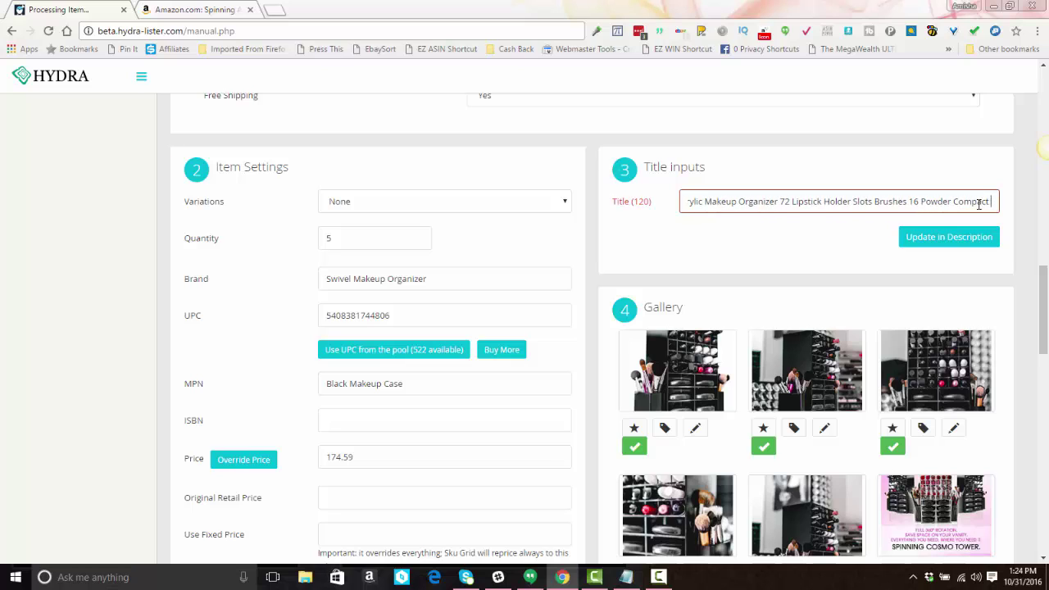
pyautogui.press('Right')
pyautogui.press('Right')
pyautogui.press('Right')
pyautogui.press('Right')
pyautogui.press('Right')
pyautogui.press('Right')
pyautogui.press('Right')
pyautogui.press('Right')
pyautogui.press('Right')
pyautogui.press('Right')
pyautogui.press('Right')
pyautogui.press('Right')
pyautogui.press('Right')
pyautogui.press('Right')
pyautogui.press('Right')
pyautogui.press('Right')
pyautogui.press('Right')
pyautogui.press('Right')
pyautogui.press('Right')
pyautogui.press('Right')
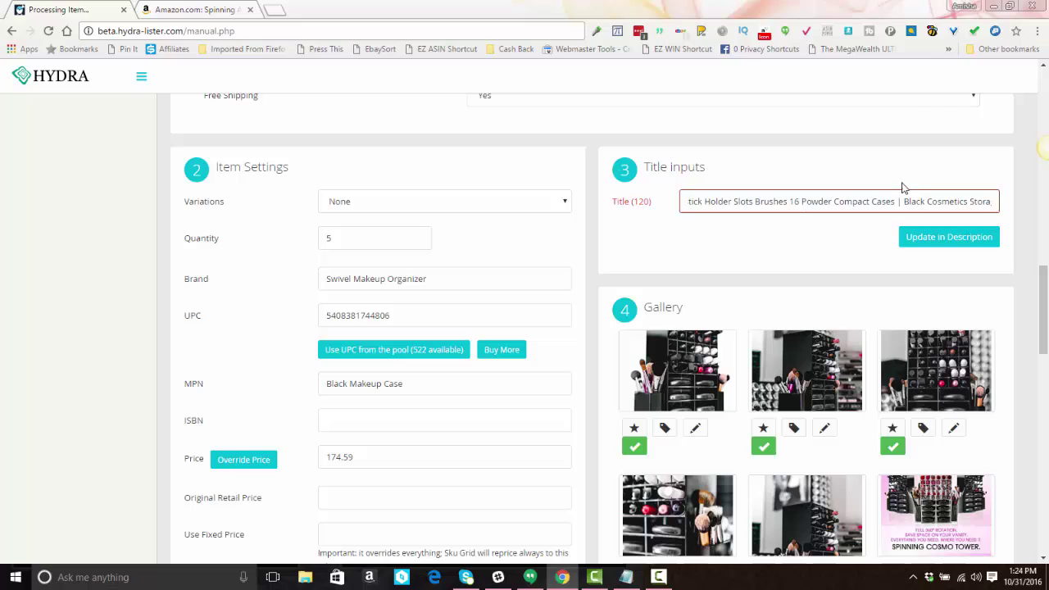
pyautogui.doubleClick(910, 201)
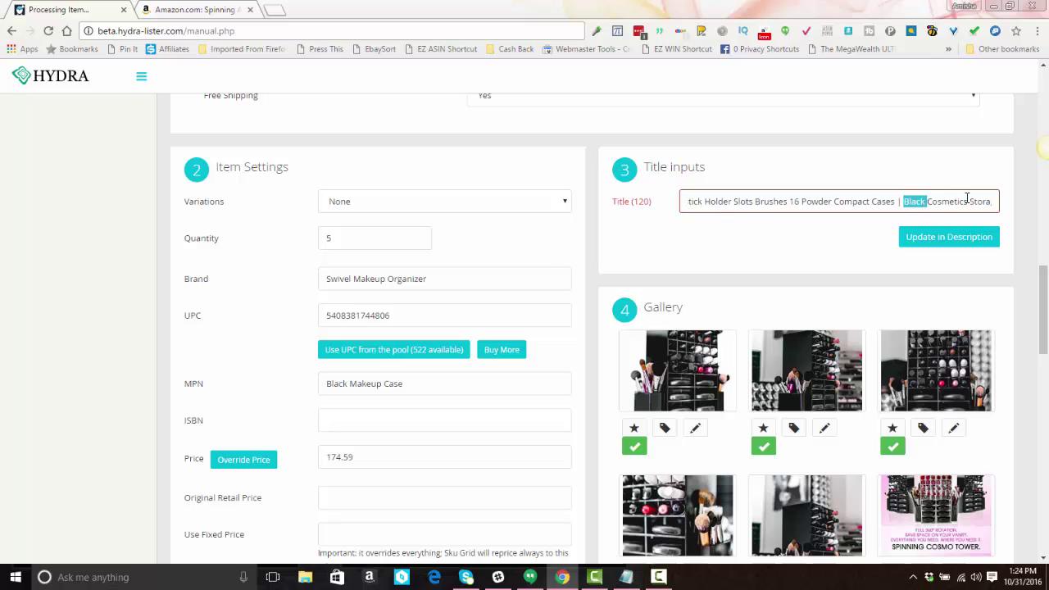
pyautogui.press('BackSpace')
pyautogui.press('BackSpace')
pyautogui.press('BackSpace')
pyautogui.press('BackSpace')
pyautogui.press('BackSpace')
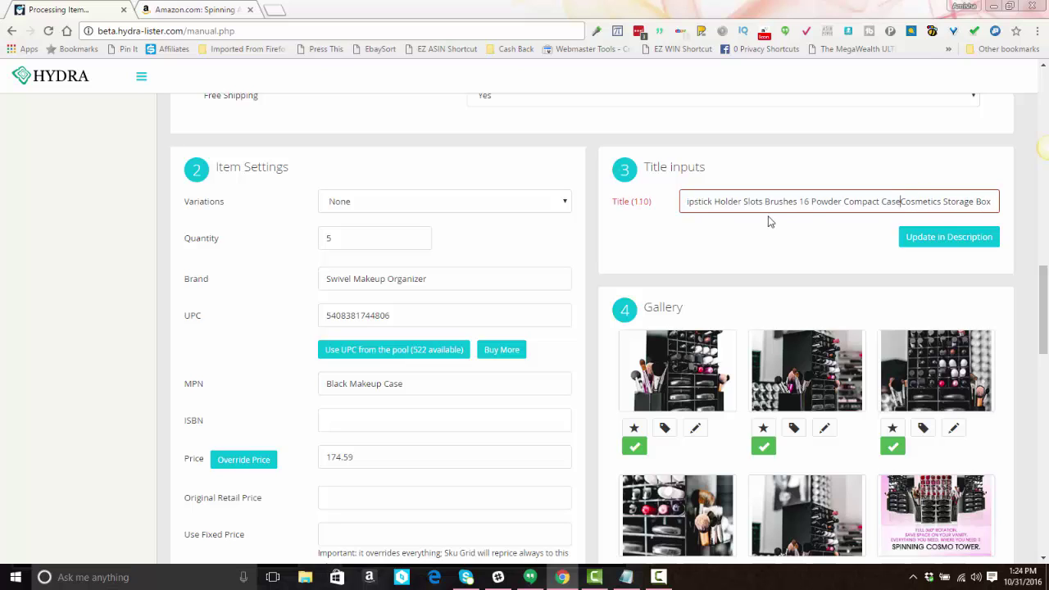
pyautogui.write('s')
# Step: Delete the words "Cosmetics" before "Storage Box" and "Slots" after "Holder" in the title
pyautogui.hotkey('shift', 'Right')
pyautogui.hotkey('shift', 'Right')
pyautogui.hotkey('shift', 'Right')
pyautogui.hotkey('shift', 'Right')
pyautogui.press('BackSpace')
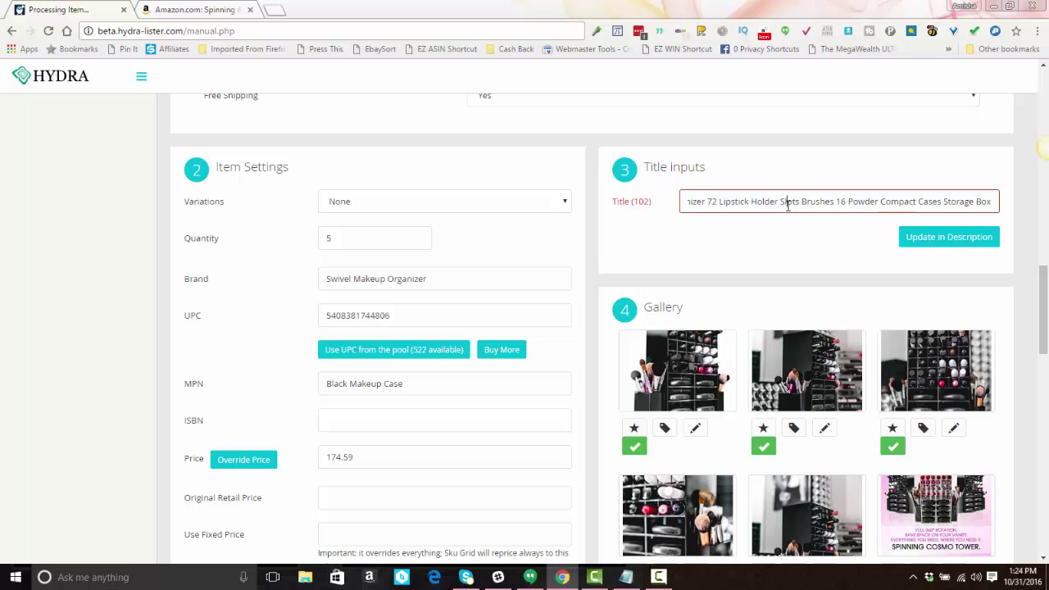
pyautogui.doubleClick(787, 205)
pyautogui.press('BackSpace')
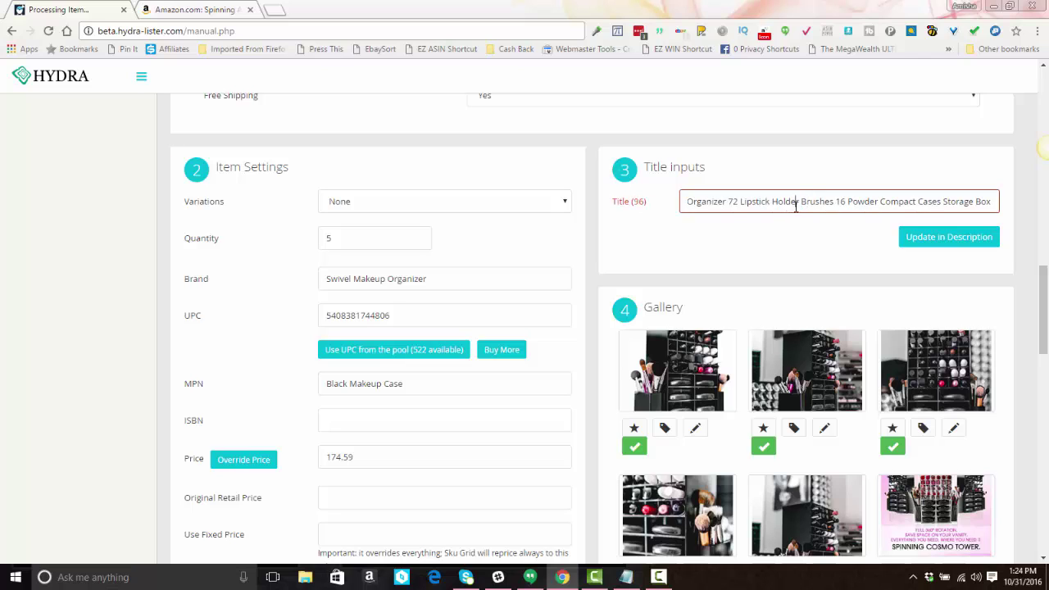
# Step: Read through the shortened title from start to end for further words to cut
pyautogui.doubleClick(795, 206)
pyautogui.press('Home')
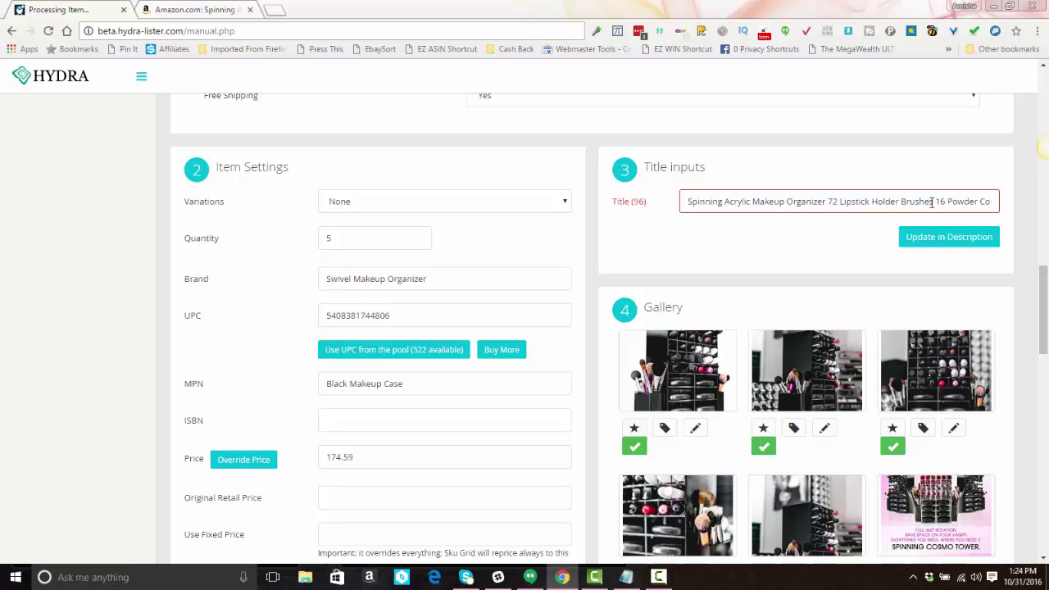
pyautogui.press('Right')
pyautogui.press('Right')
pyautogui.press('Right')
pyautogui.press('Right')
pyautogui.press('Right')
pyautogui.press('Right')
pyautogui.press('Right')
pyautogui.press('Right')
pyautogui.press('Right')
pyautogui.press('Right')
pyautogui.press('Right')
pyautogui.press('Right')
pyautogui.press('Right')
pyautogui.press('Right')
pyautogui.press('Right')
pyautogui.press('Right')
pyautogui.press('Right')
pyautogui.press('Right')
pyautogui.press('Right')
pyautogui.press('Right')
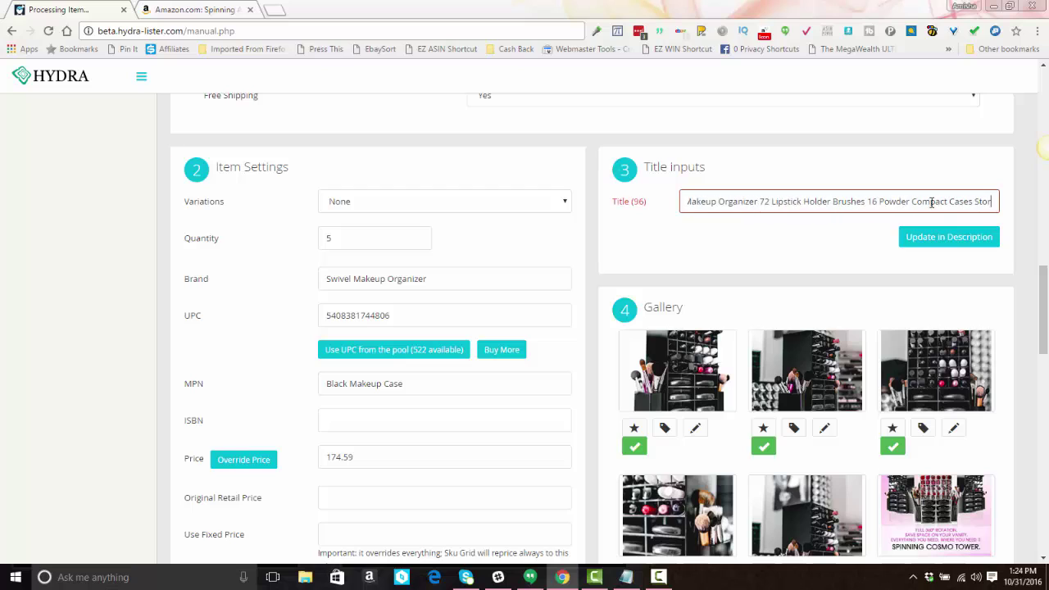
pyautogui.press('Right')
pyautogui.press('Right')
pyautogui.press('Right')
pyautogui.press('Right')
pyautogui.press('Right')
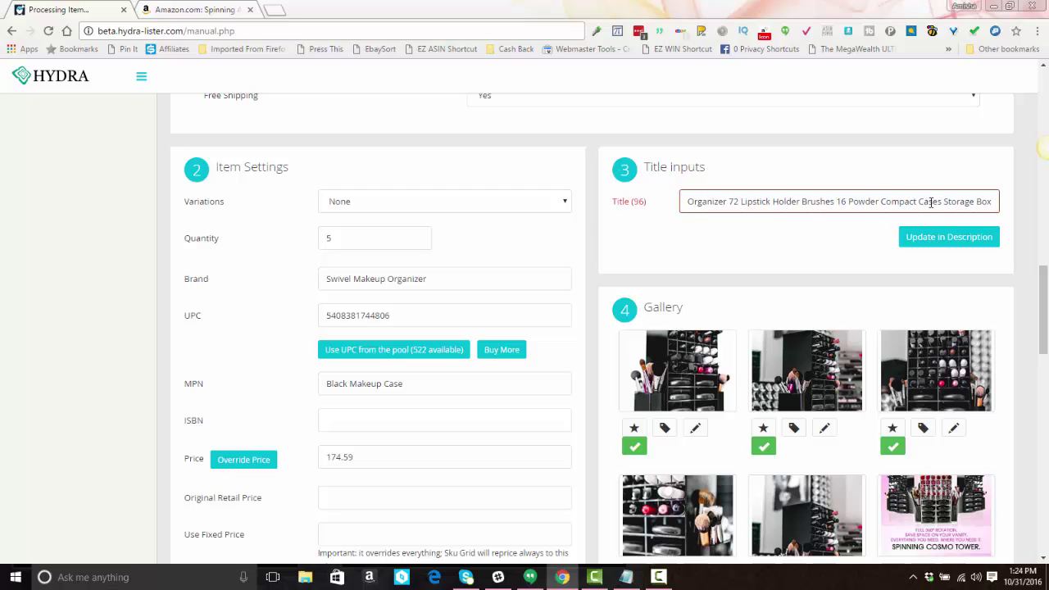
# Step: Delete "Powder" from the title and shorten "Cases" to "Case"
pyautogui.doubleClick(862, 201)
pyautogui.press('BackSpace')
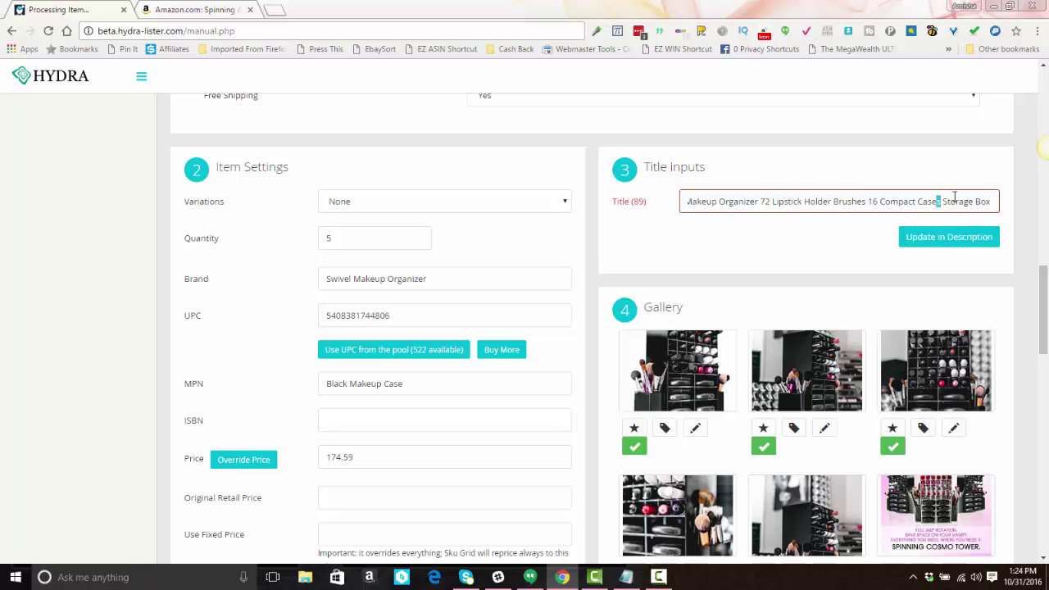
pyautogui.press('BackSpace')
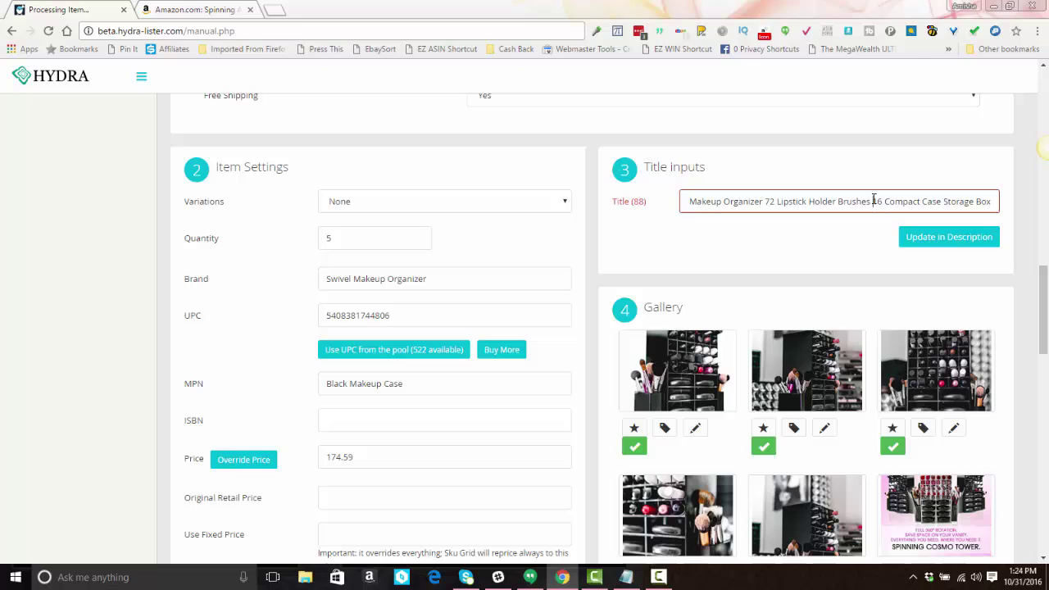
# Step: Shorten "Brushes" to "Brush" in the title
pyautogui.press('BackSpace')
pyautogui.press('BackSpace')
pyautogui.press('BackSpace')
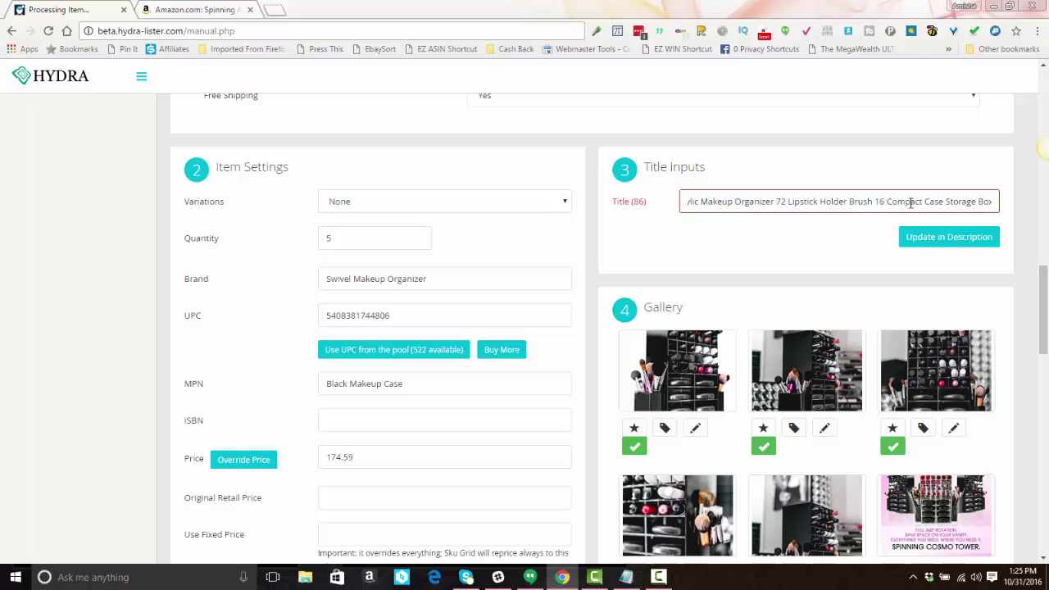
# Step: Remove the numbers 72 and 16 from the listing title
pyautogui.doubleClick(780, 202)
pyautogui.press('BackSpace')
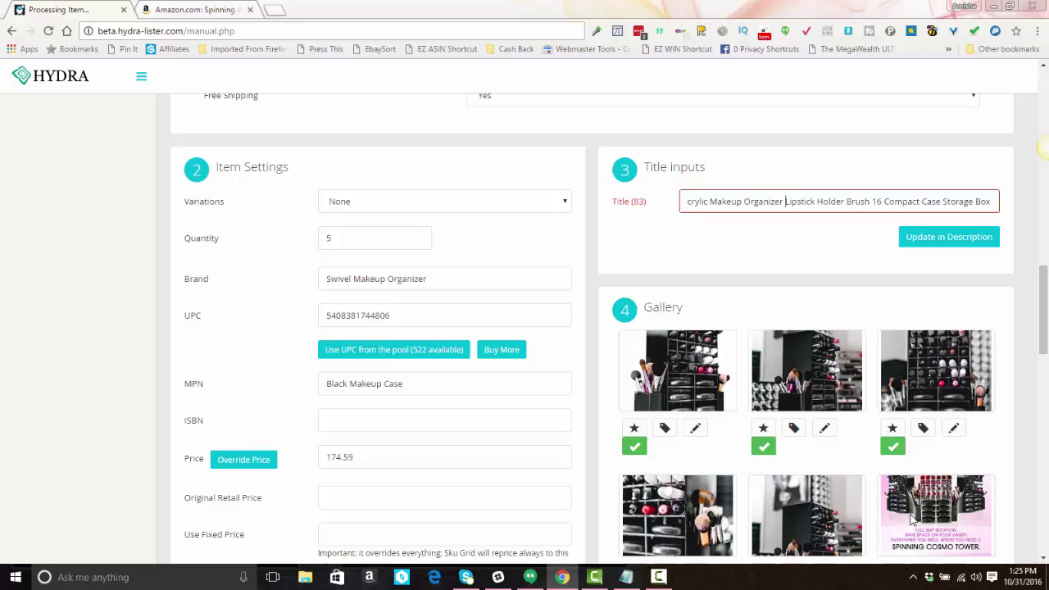
pyautogui.doubleClick(876, 202)
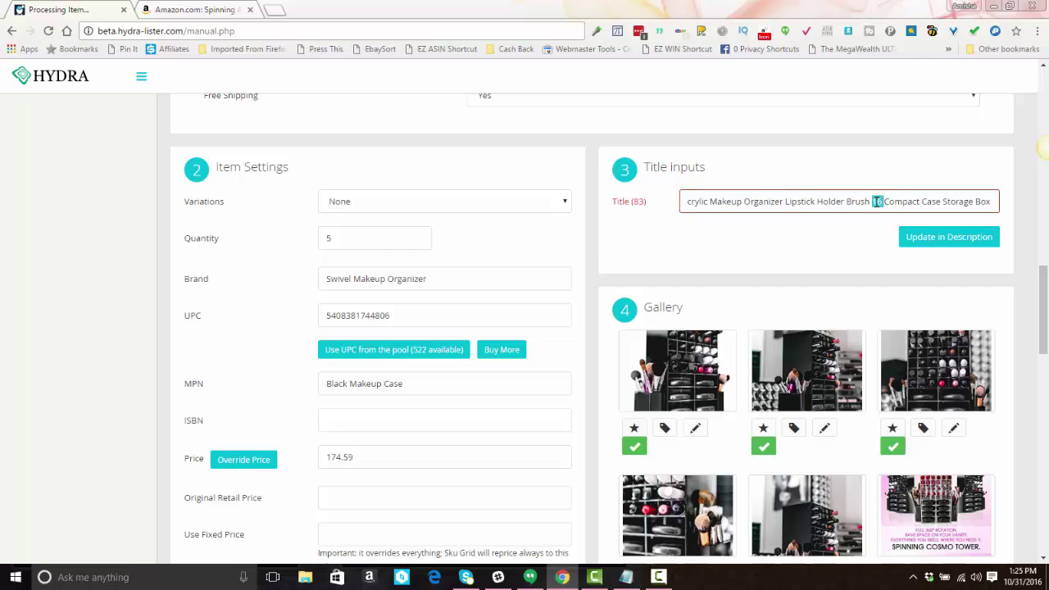
pyautogui.press('BackSpace')
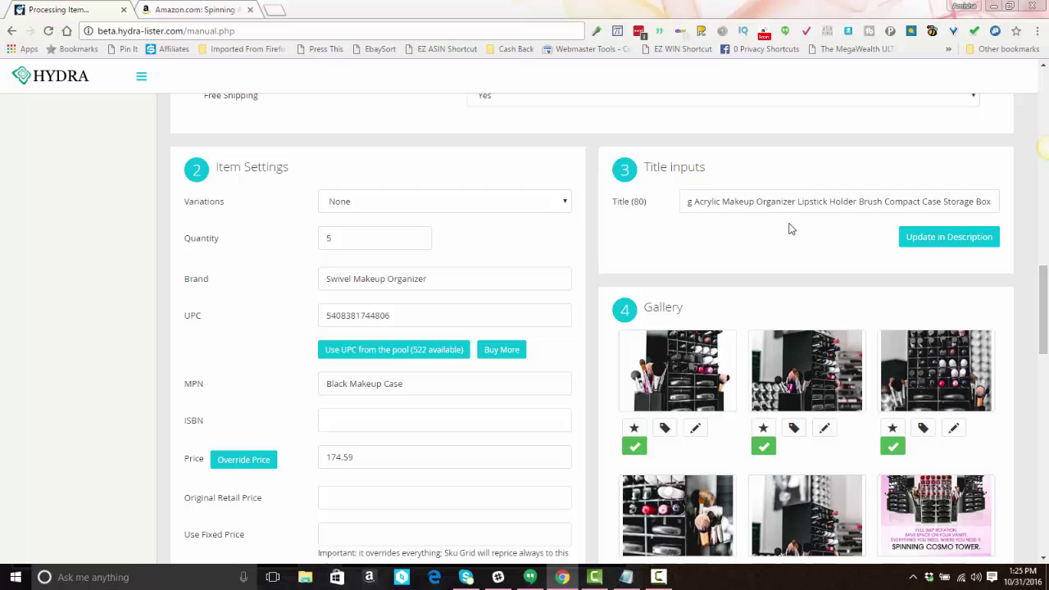
# Step: Update the description with the shortened title and check the heading in the description preview
pyautogui.click(955, 245)
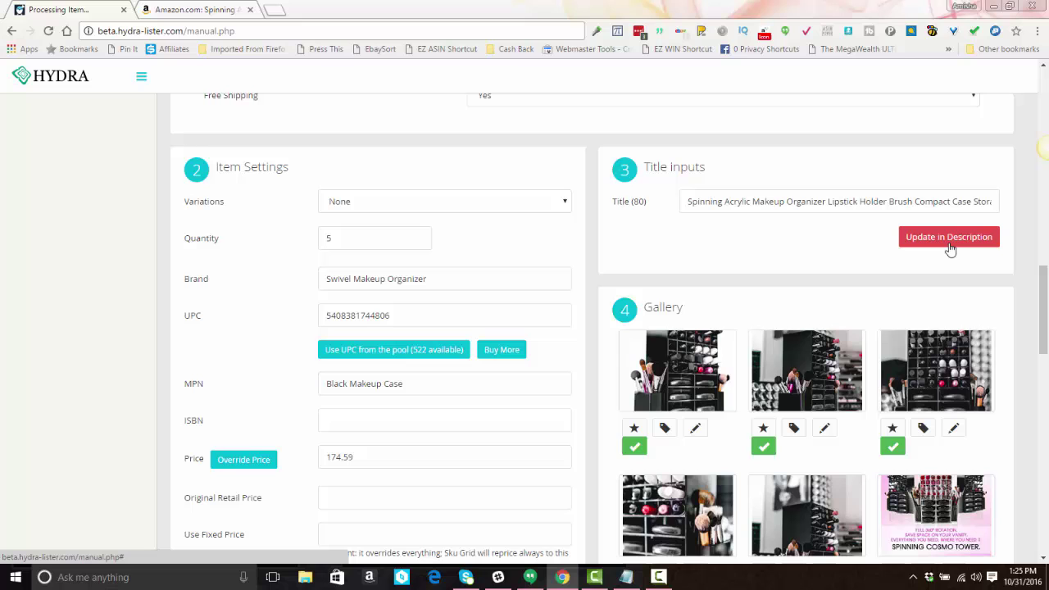
pyautogui.scroll(-4, 1005, 267)
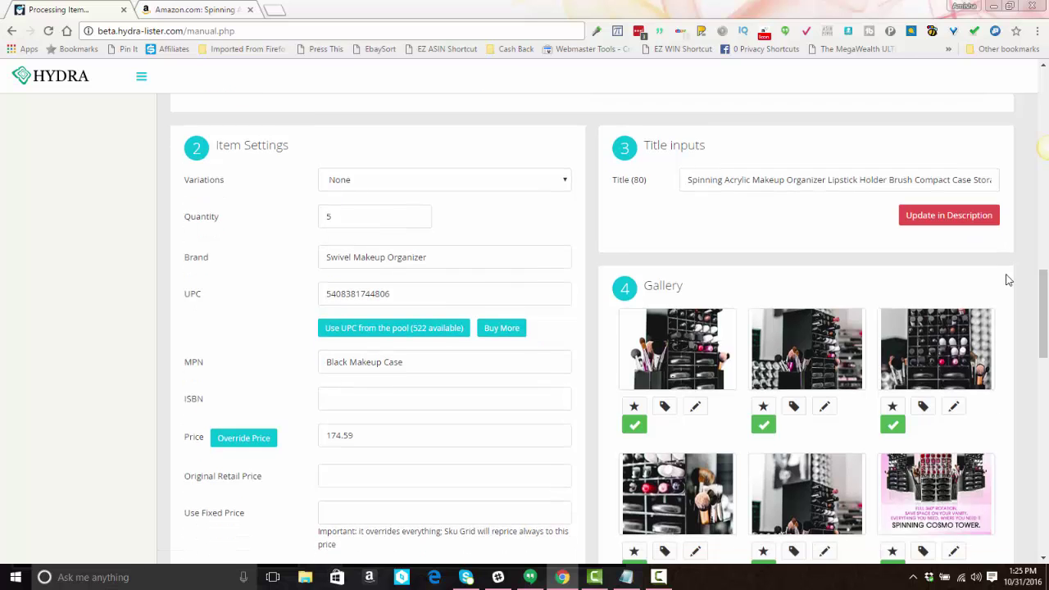
pyautogui.scroll(-10, 1008, 281)
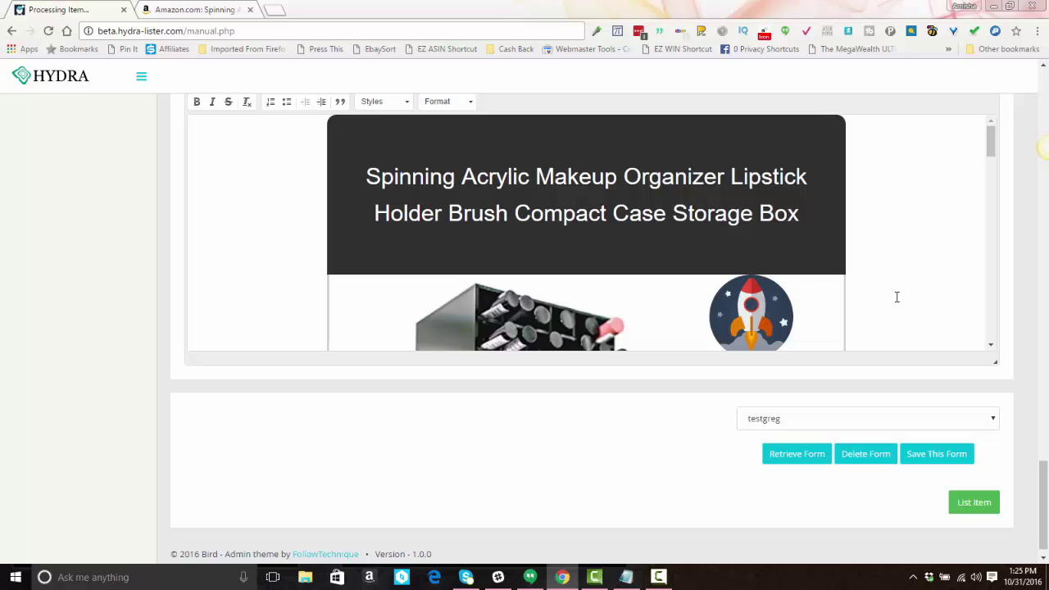
pyautogui.scroll(15, 897, 296)
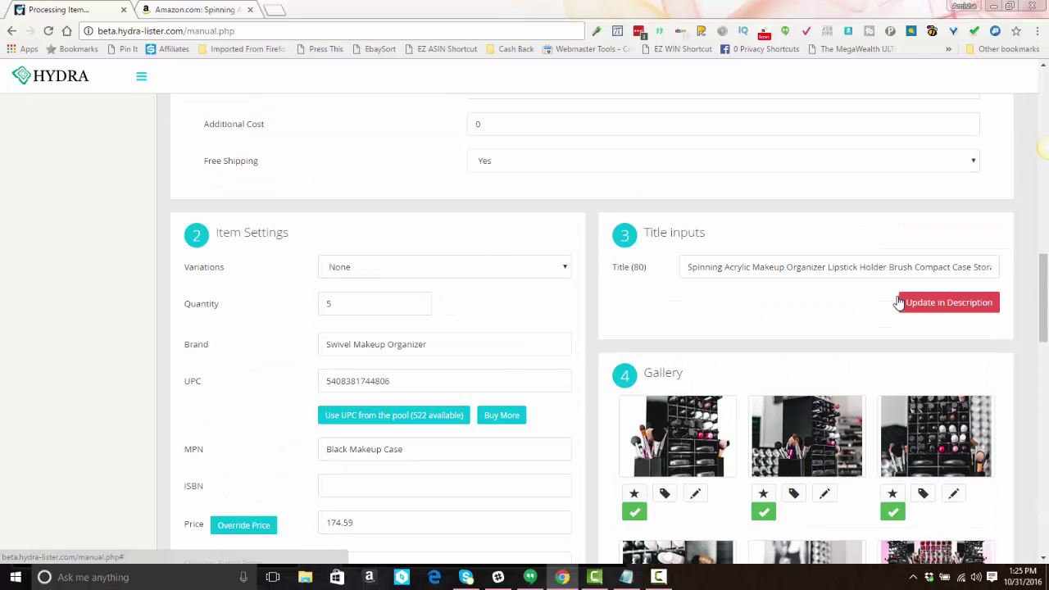
# Step: Exclude the promotional "Spinning Cosmo Tower" picture from the listing gallery
pyautogui.scroll(-1, 853, 304)
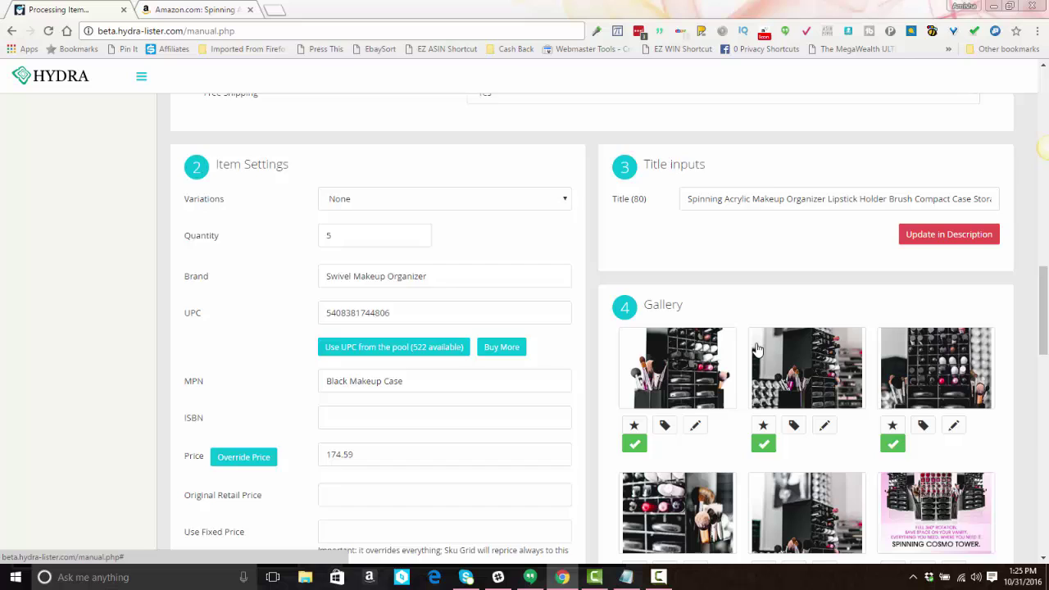
pyautogui.scroll(-1, 758, 350)
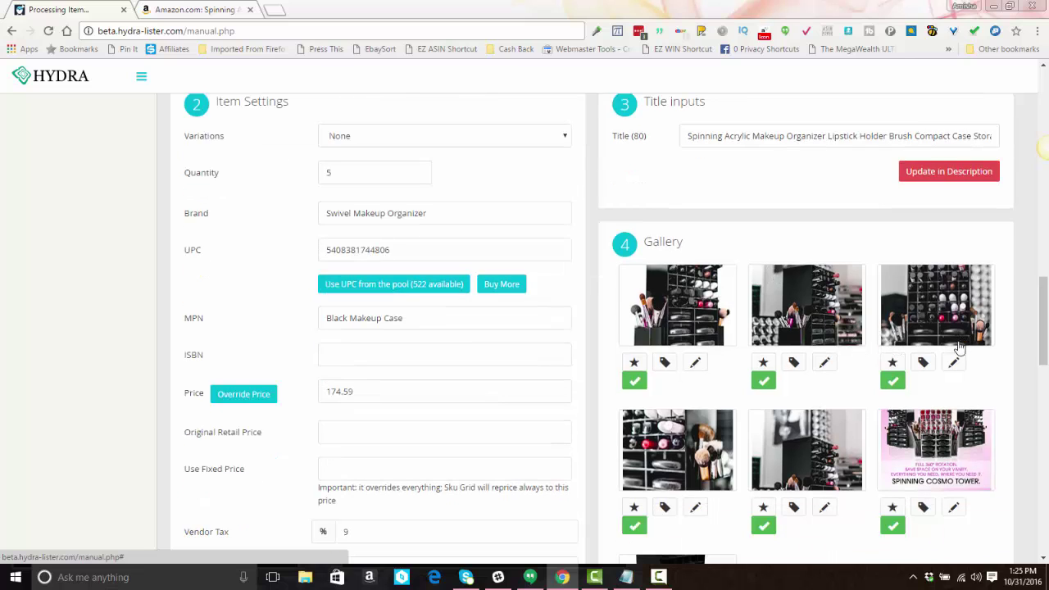
pyautogui.scroll(-1, 898, 354)
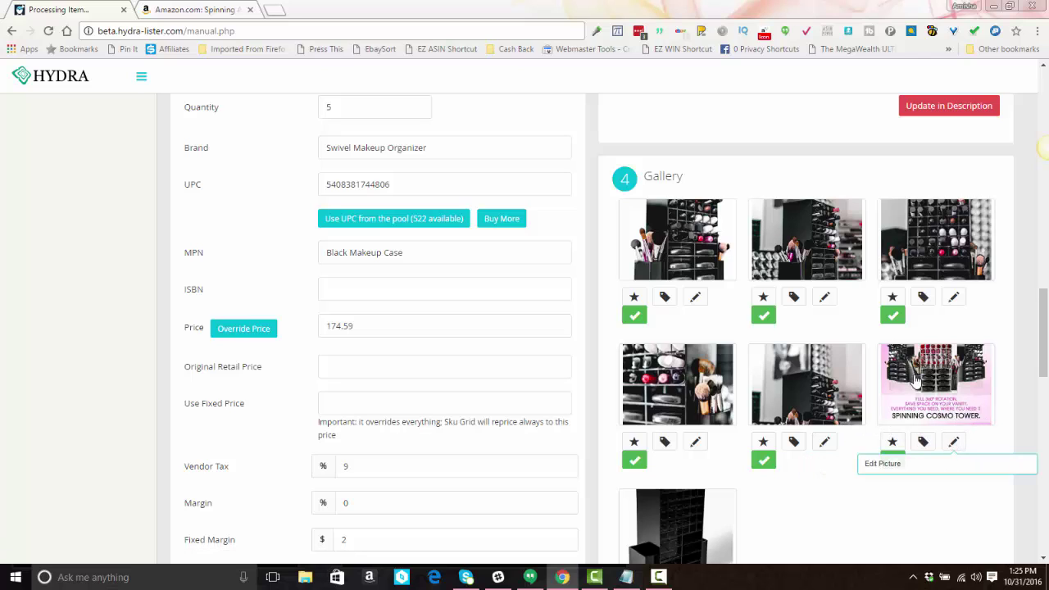
pyautogui.click(893, 461)
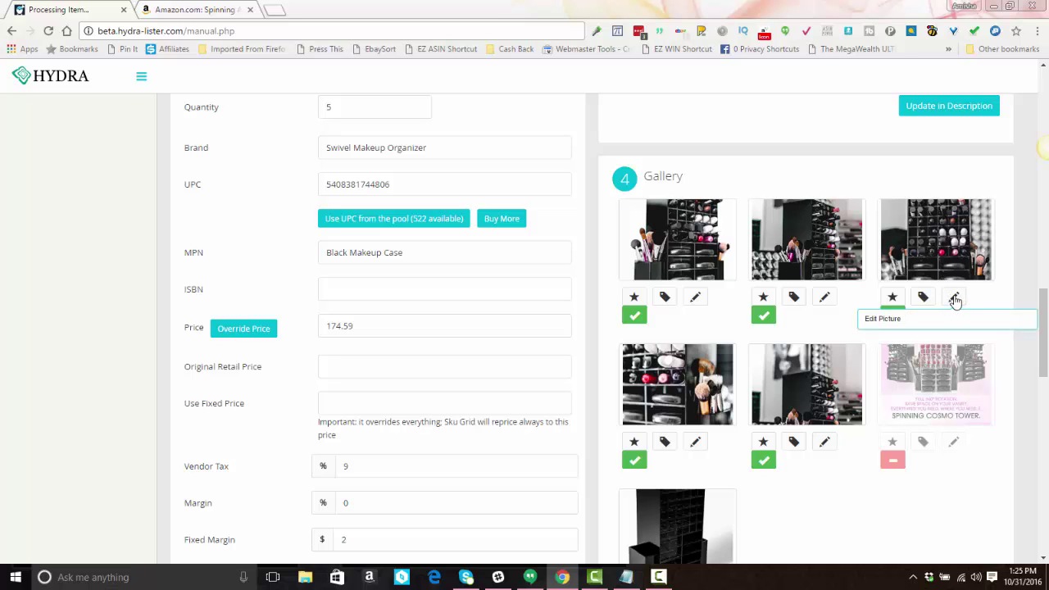
# Step: Mirror the third gallery picture horizontally in the photo editor and apply the orientation change
pyautogui.click(954, 299)
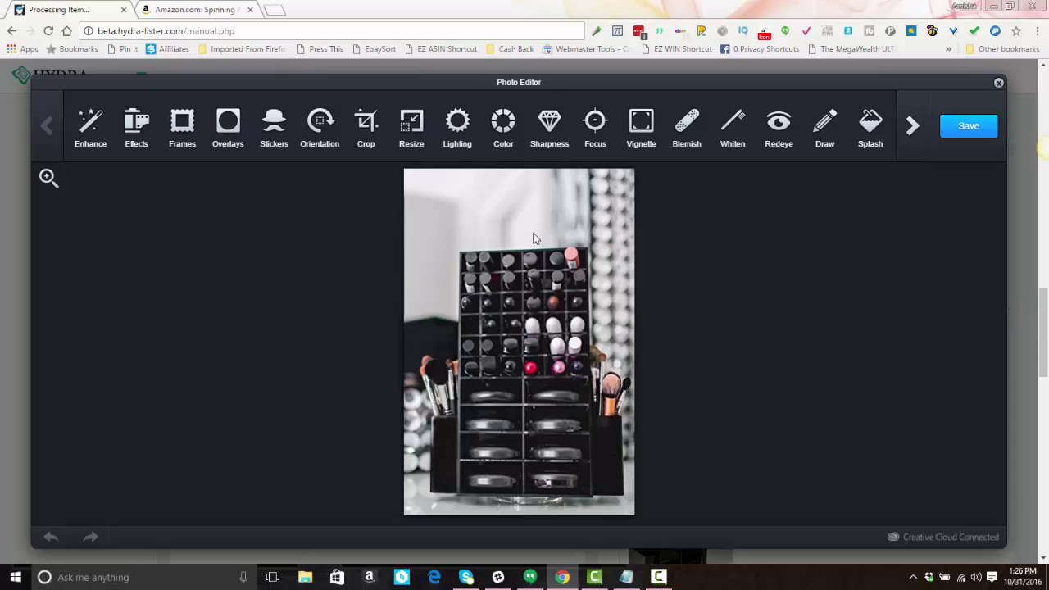
pyautogui.click(320, 123)
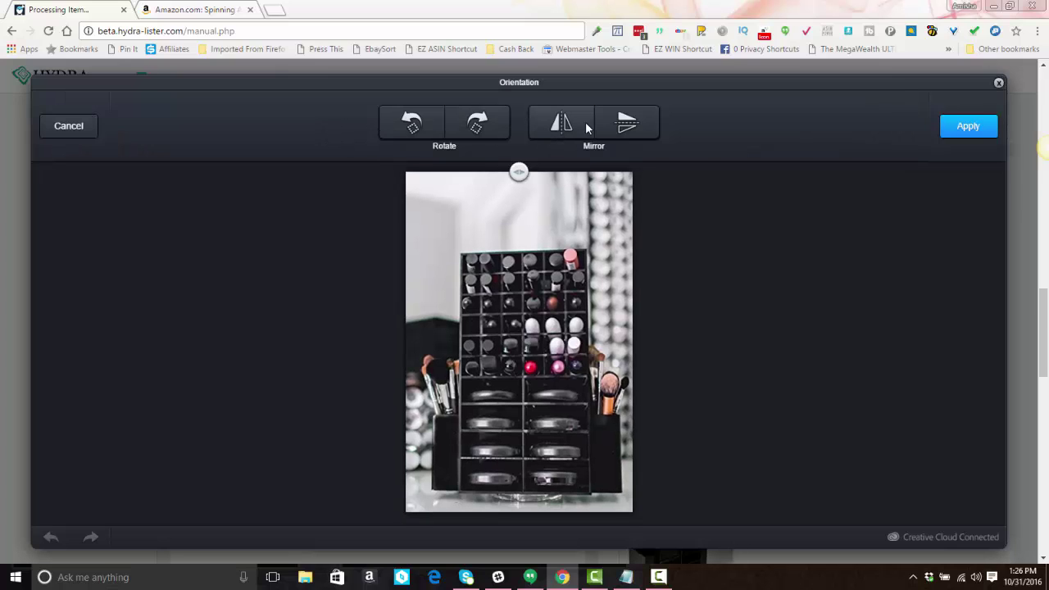
pyautogui.click(562, 123)
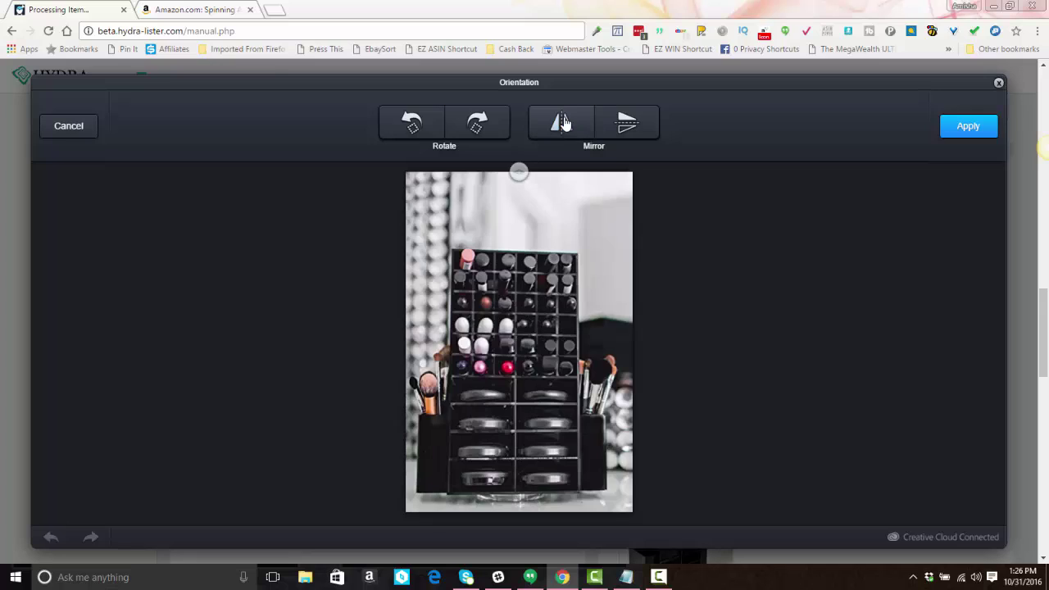
pyautogui.click(968, 135)
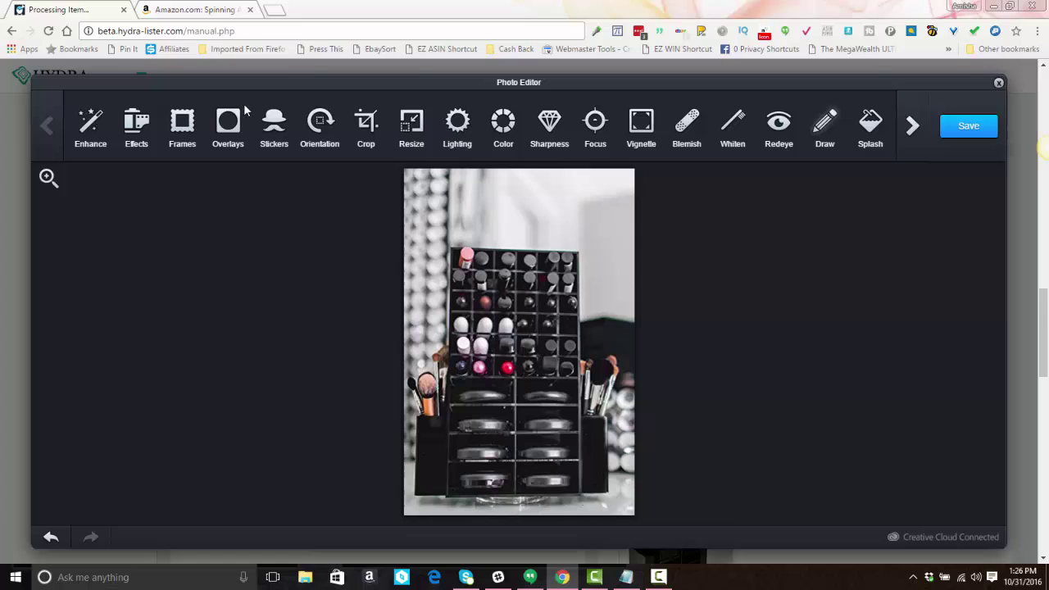
# Step: Add a "Store Name" text overlay in black Arial Black to the mirrored picture
pyautogui.click(913, 131)
pyautogui.click(97, 123)
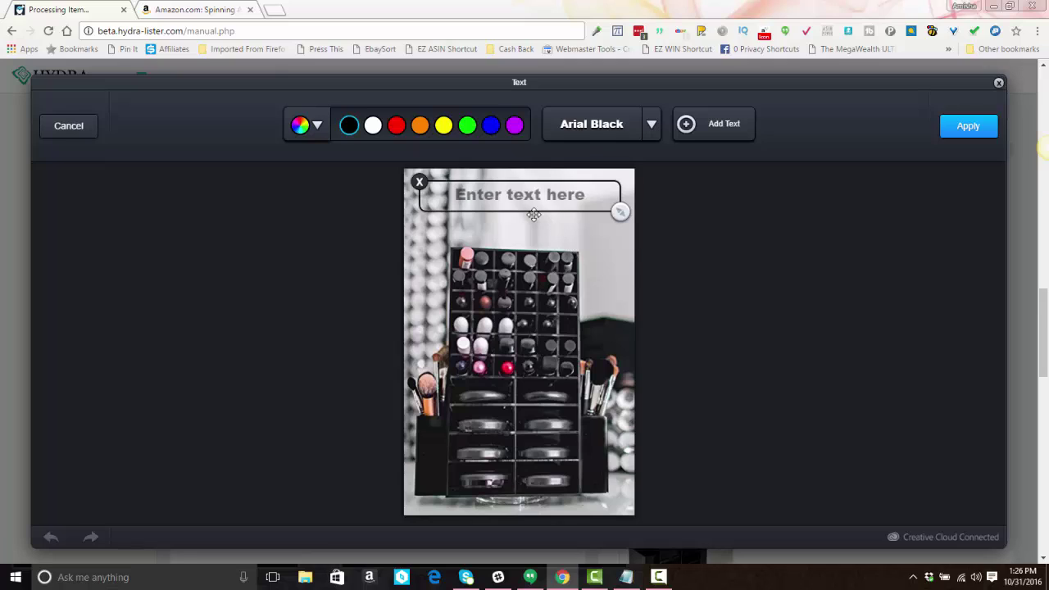
pyautogui.doubleClick(516, 195)
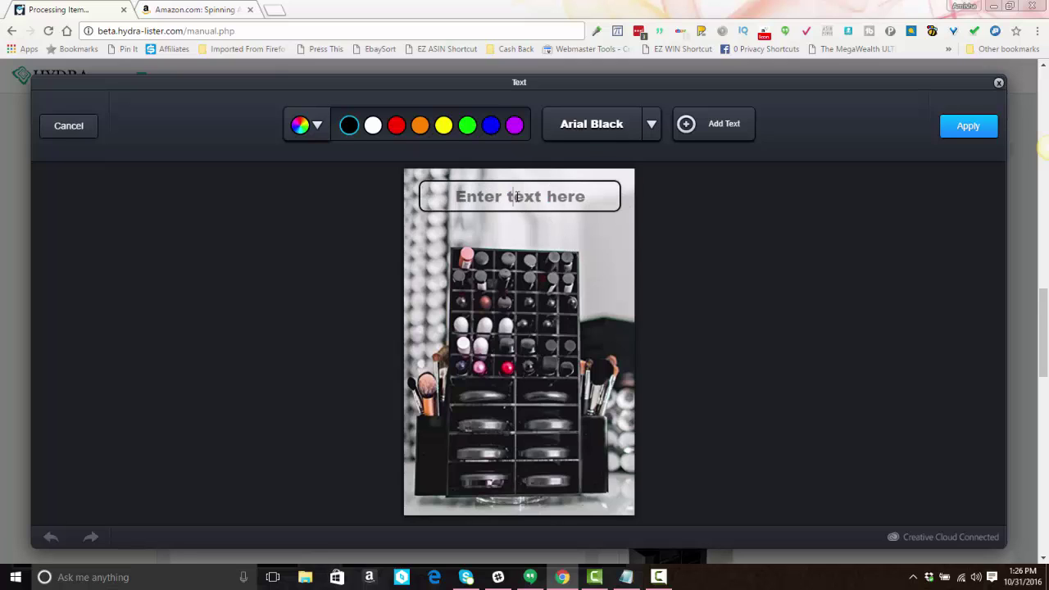
pyautogui.tripleClick(517, 196)
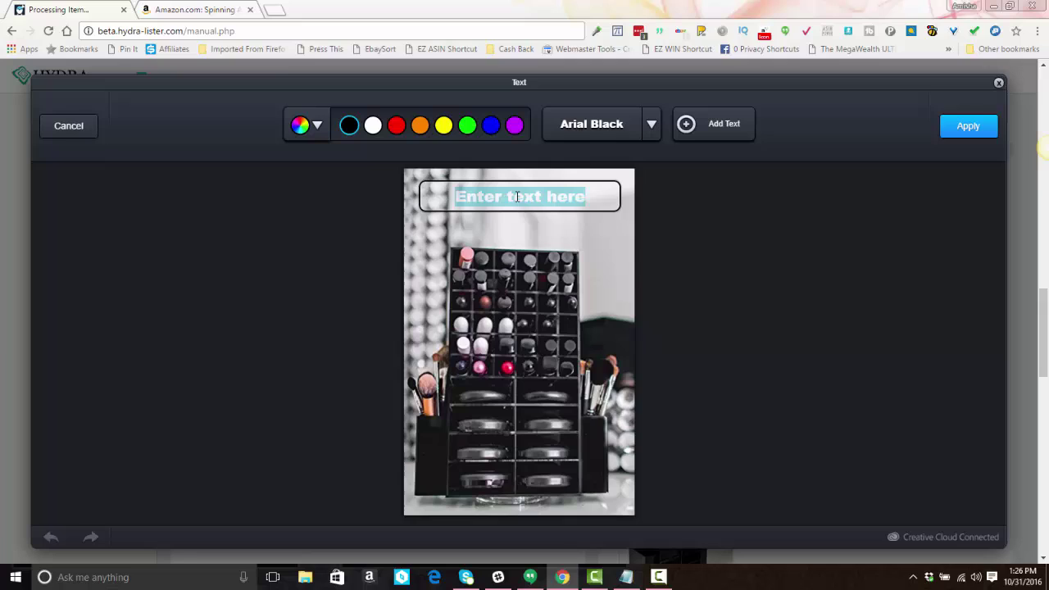
pyautogui.write('Store Name')
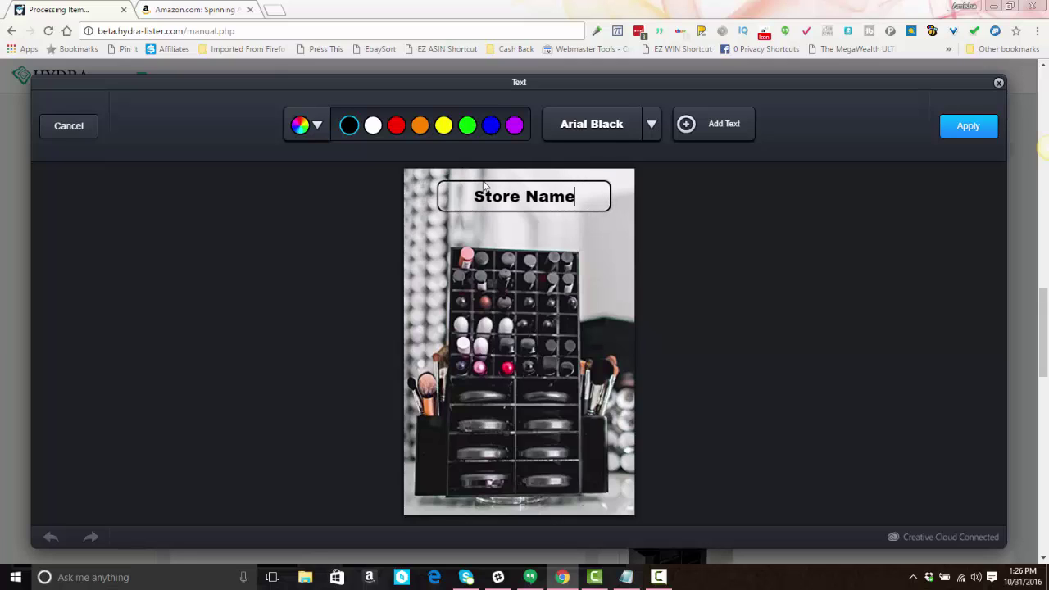
pyautogui.click(561, 223)
pyautogui.click(533, 196)
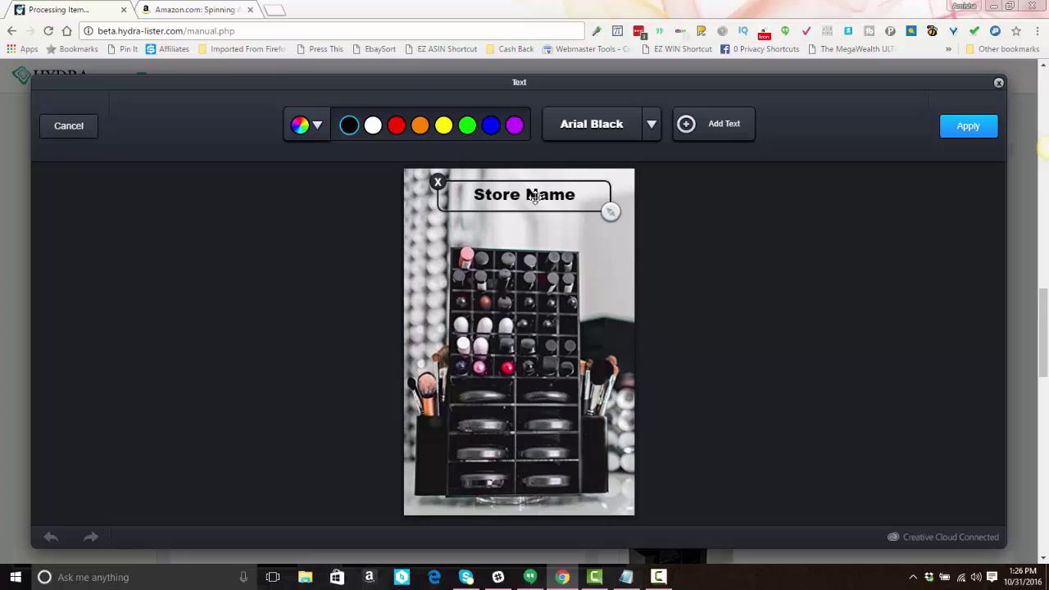
# Step: Move the "Store Name" text to the bottom edge of the picture and make it slightly smaller
pyautogui.moveTo(534, 197); pyautogui.dragTo(500, 503)
pyautogui.click(575, 512)
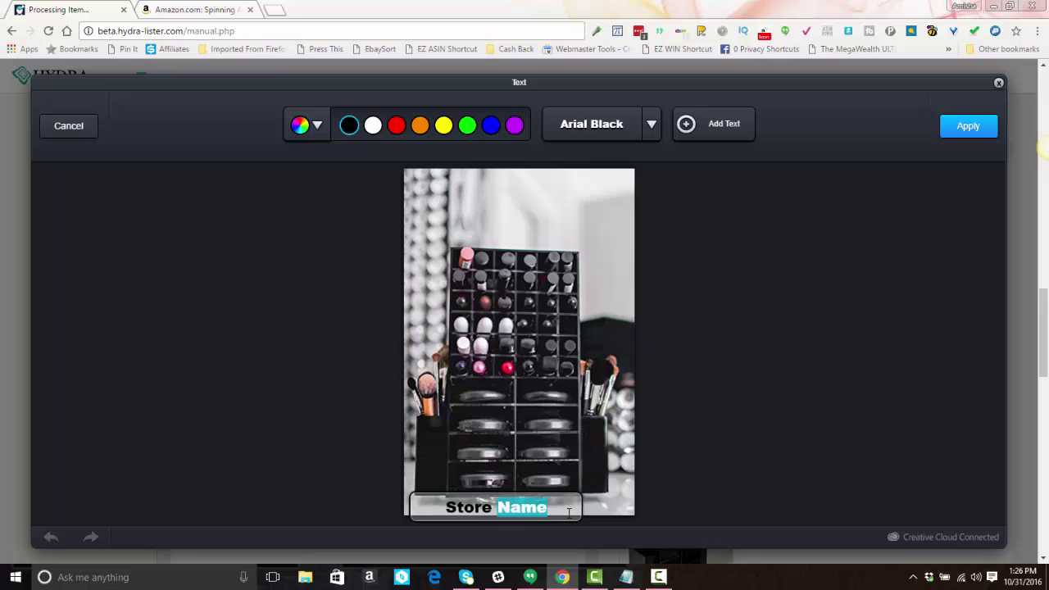
pyautogui.click(575, 512)
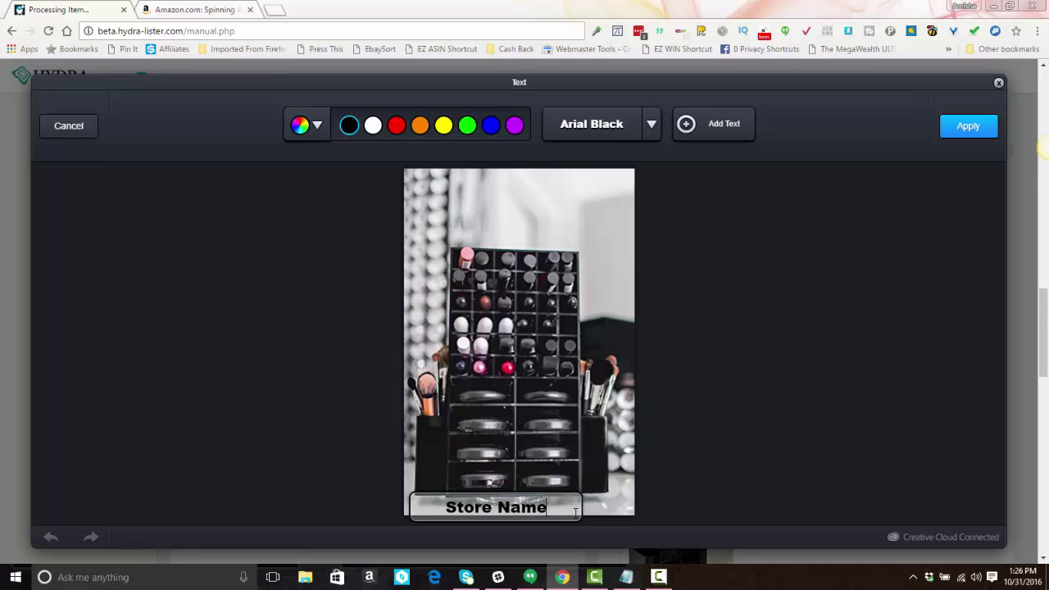
pyautogui.click(499, 500)
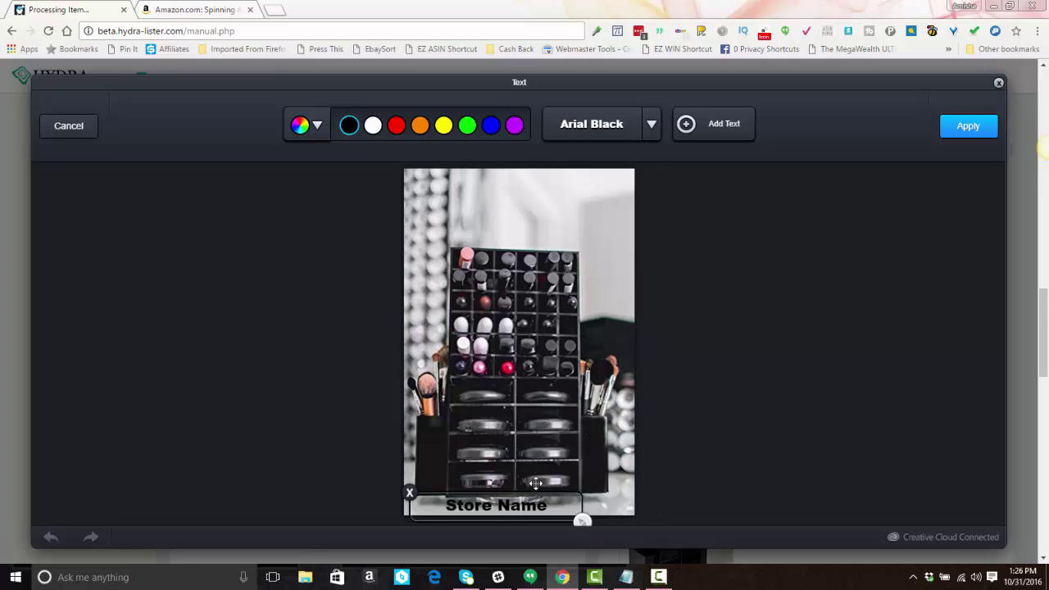
pyautogui.moveTo(581, 518); pyautogui.dragTo(598, 489)
pyautogui.click(605, 495)
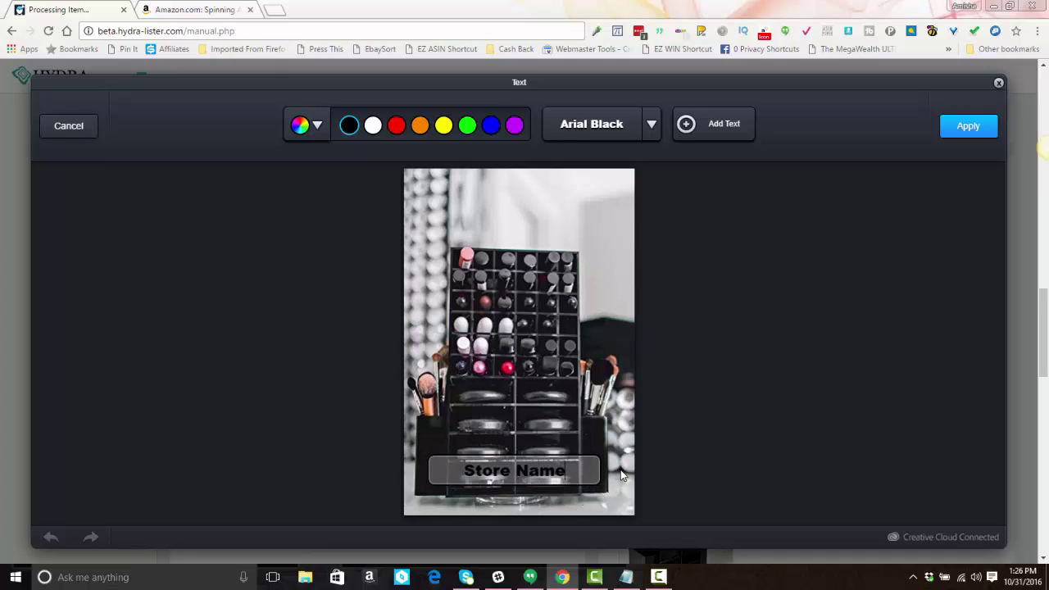
pyautogui.click(570, 470)
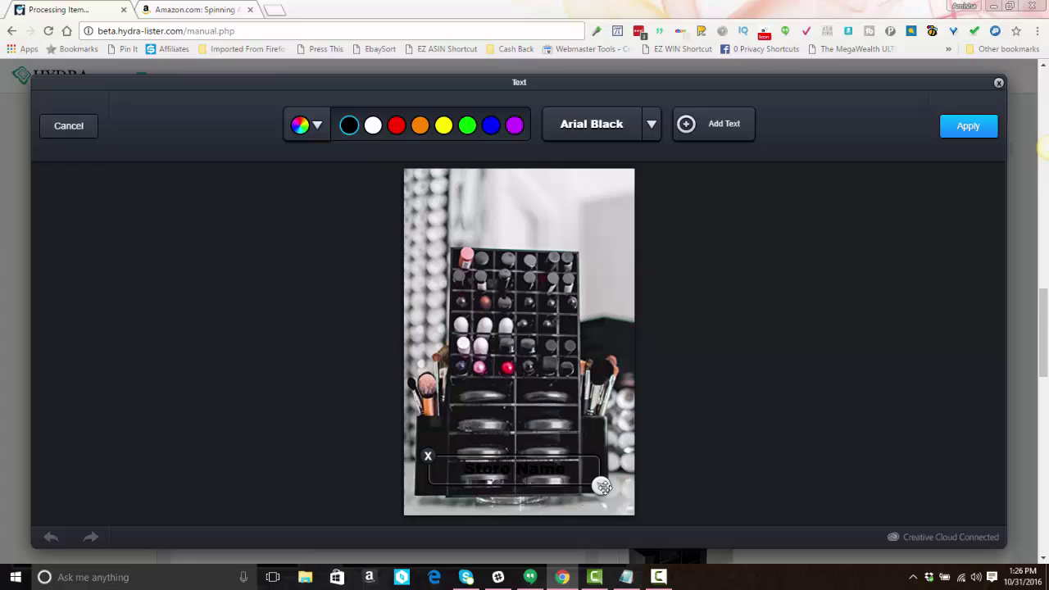
pyautogui.moveTo(603, 486)
pyautogui.mouseDown()
pyautogui.moveTo(579, 476)
pyautogui.moveTo(607, 494)
pyautogui.mouseUp()
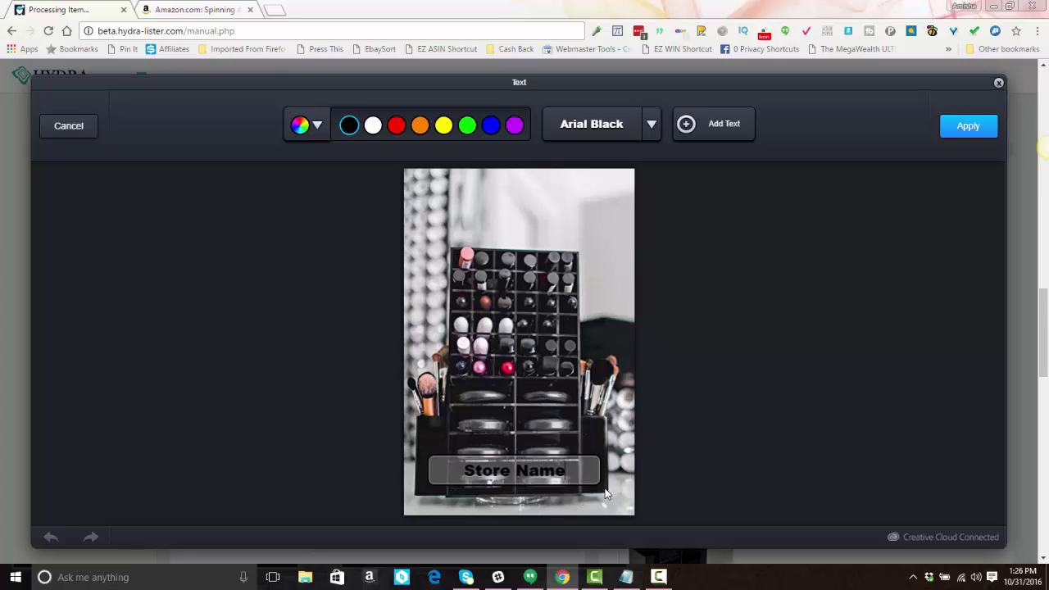
pyautogui.click(659, 442)
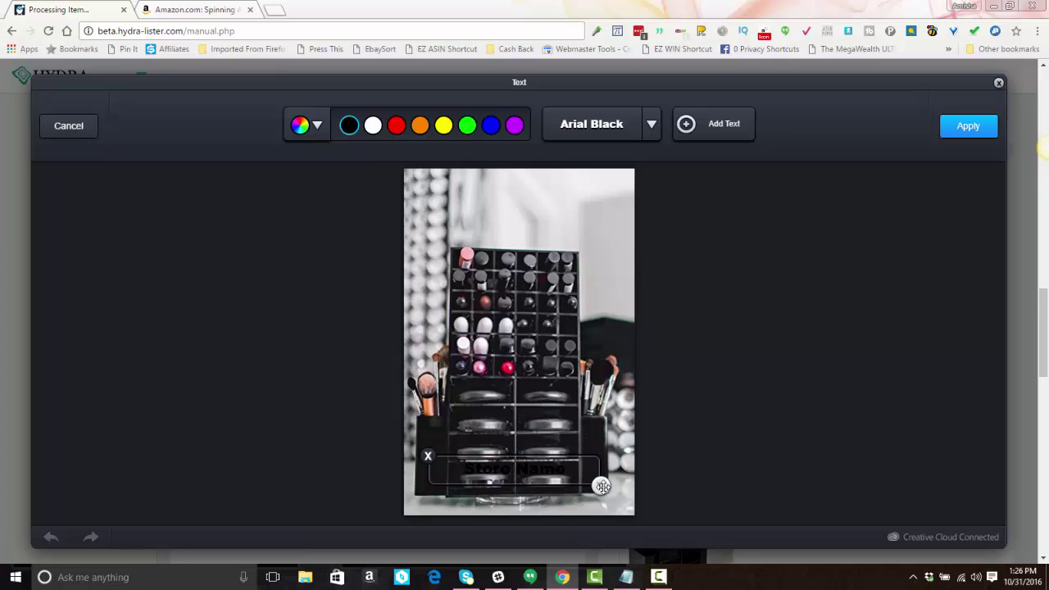
pyautogui.moveTo(602, 486); pyautogui.dragTo(522, 508)
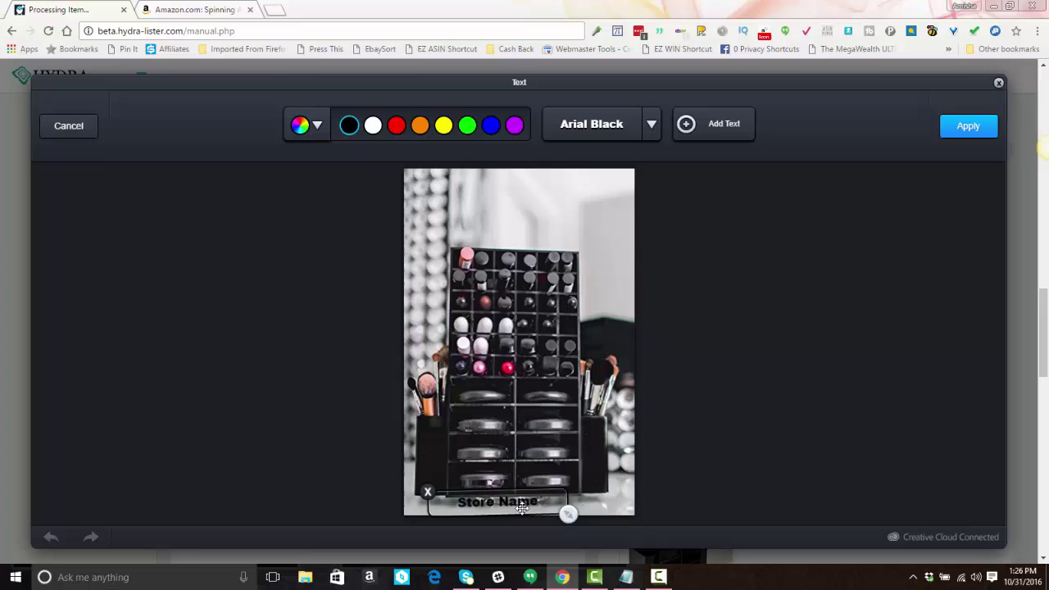
# Step: Remove the "Store Name" text from the picture and save the mirrored picture to the gallery
pyautogui.click(427, 492)
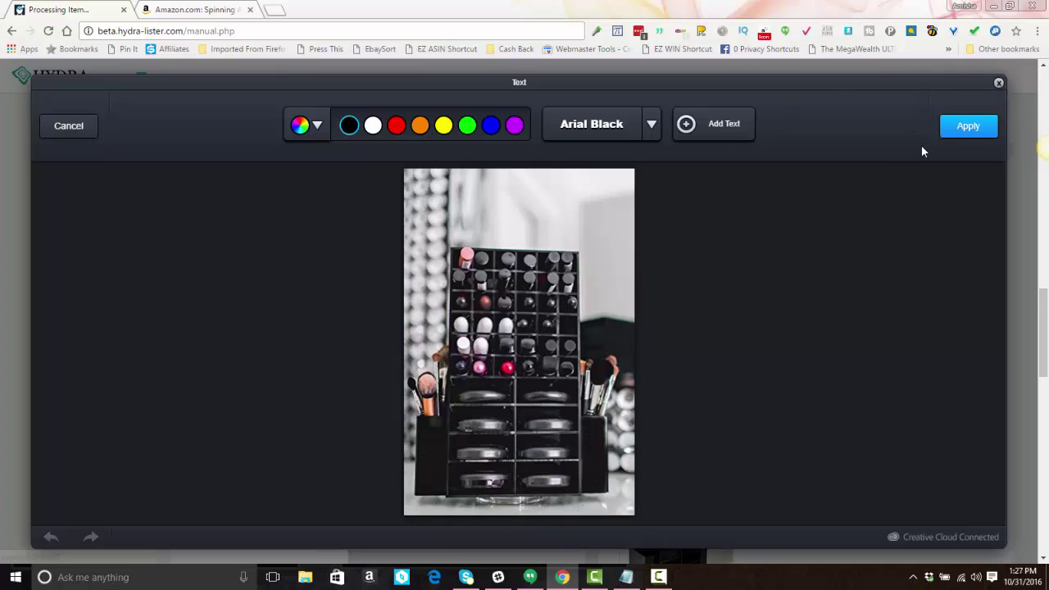
pyautogui.click(972, 125)
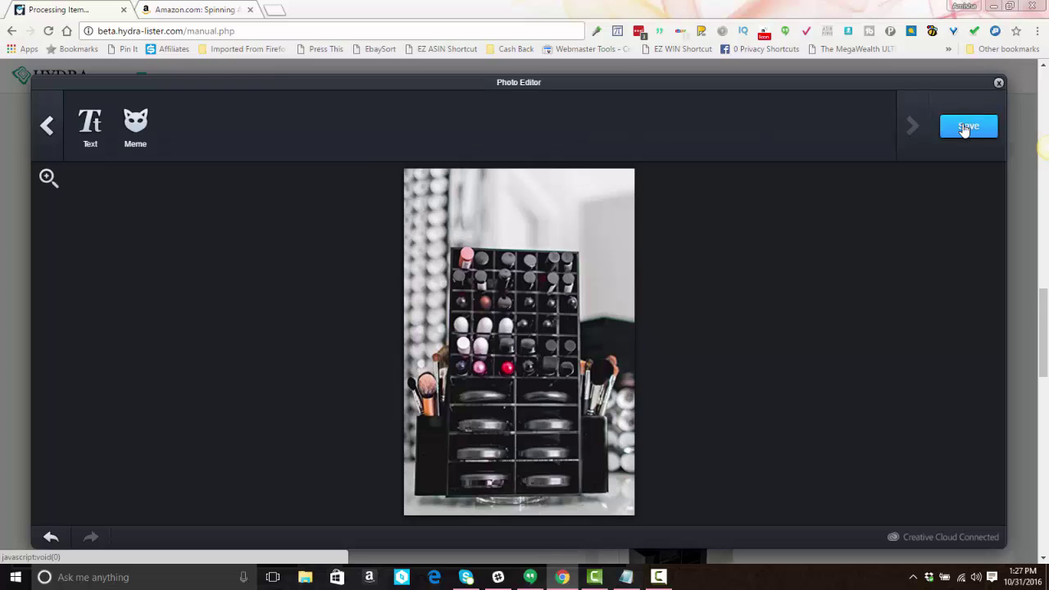
pyautogui.click(965, 129)
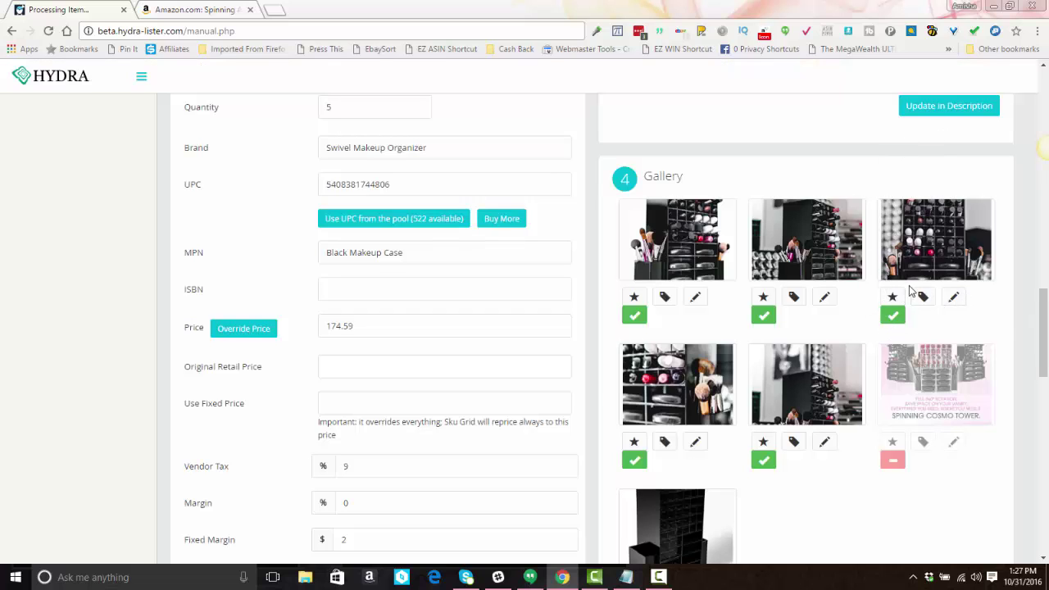
# Step: Rename the mirrored picture as Black-Makeup-Organizer and set it as the listing's main picture
pyautogui.click(923, 298)
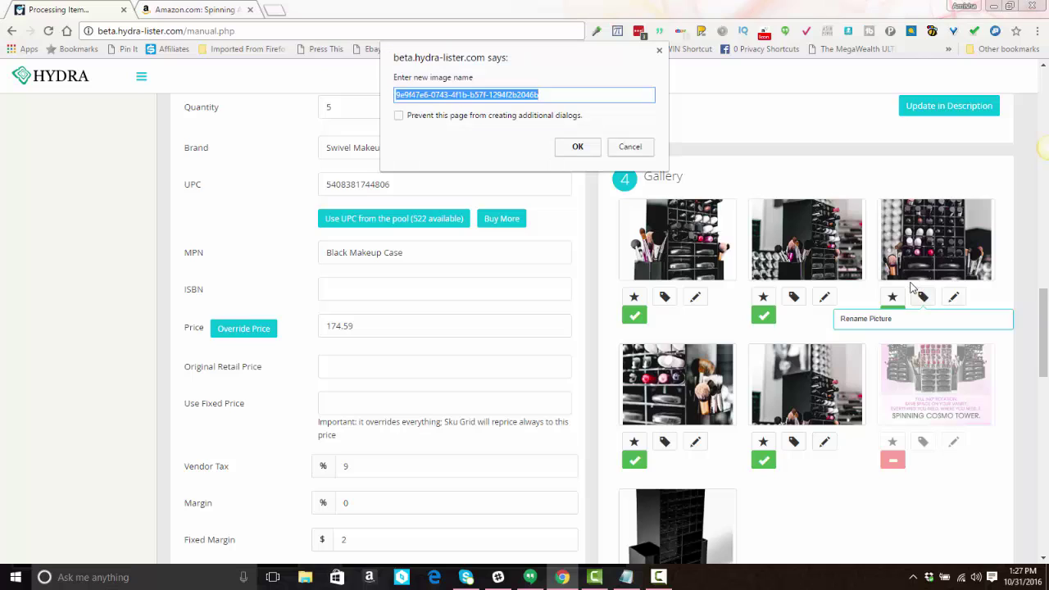
pyautogui.write('Black-Makeup-Organizer')
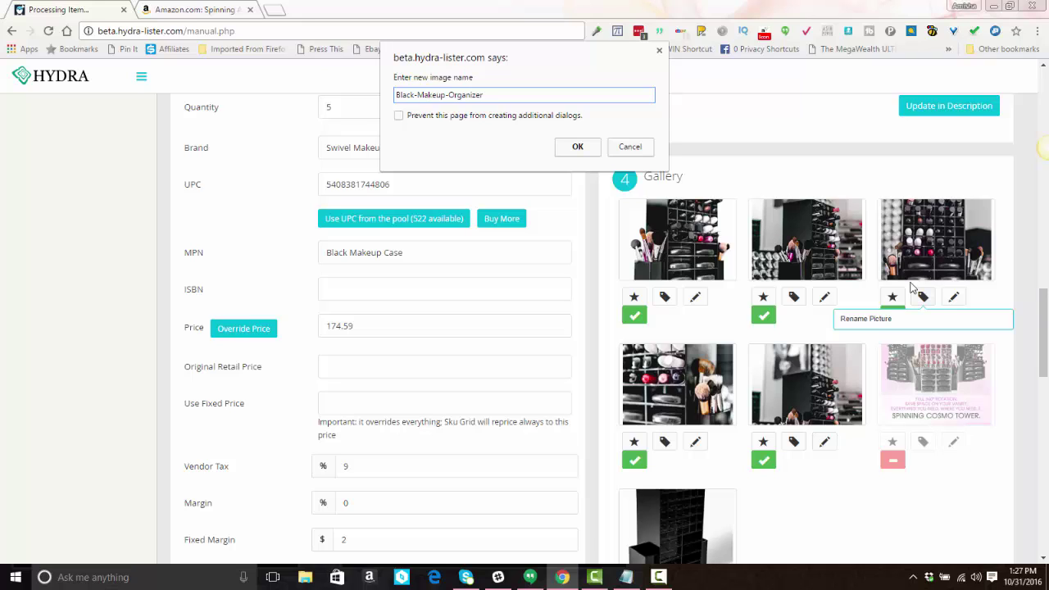
pyautogui.click(577, 147)
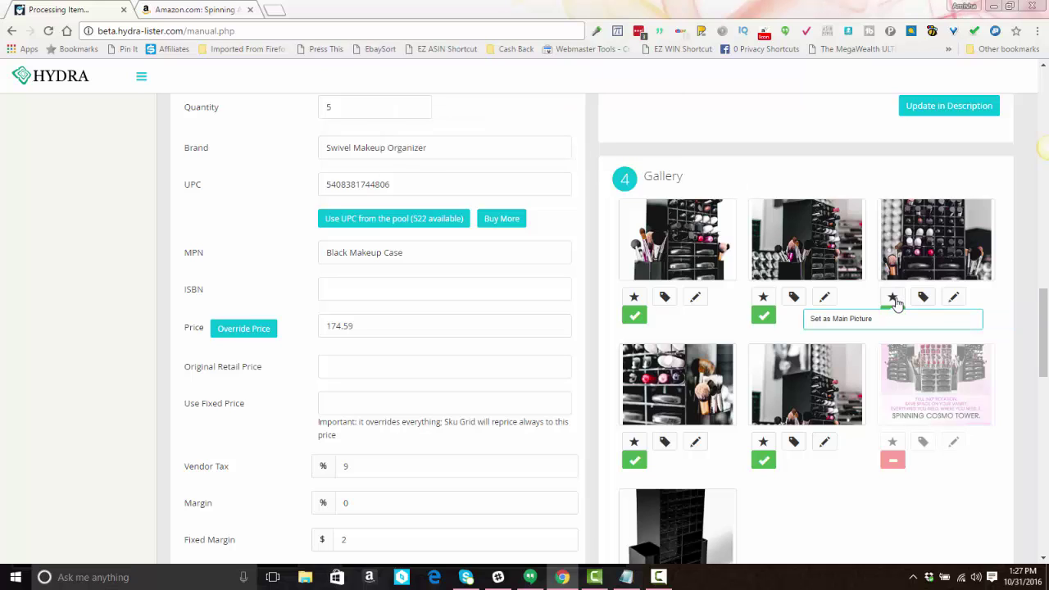
pyautogui.click(893, 300)
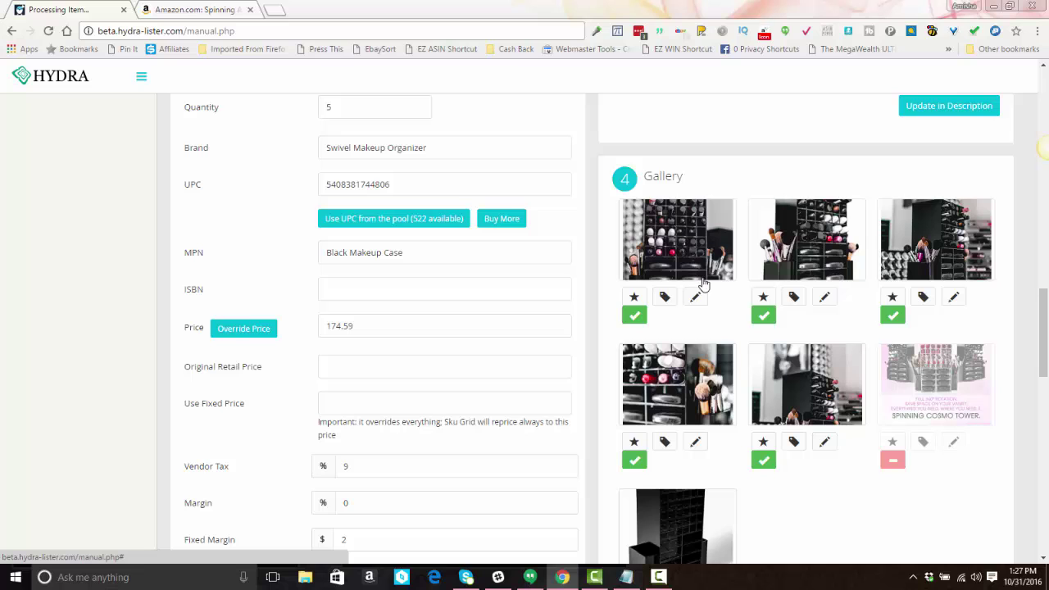
# Step: Examine the main picture and the product text in the description preview
pyautogui.scroll(-1, 734, 286)
pyautogui.scroll(-9, 734, 286)
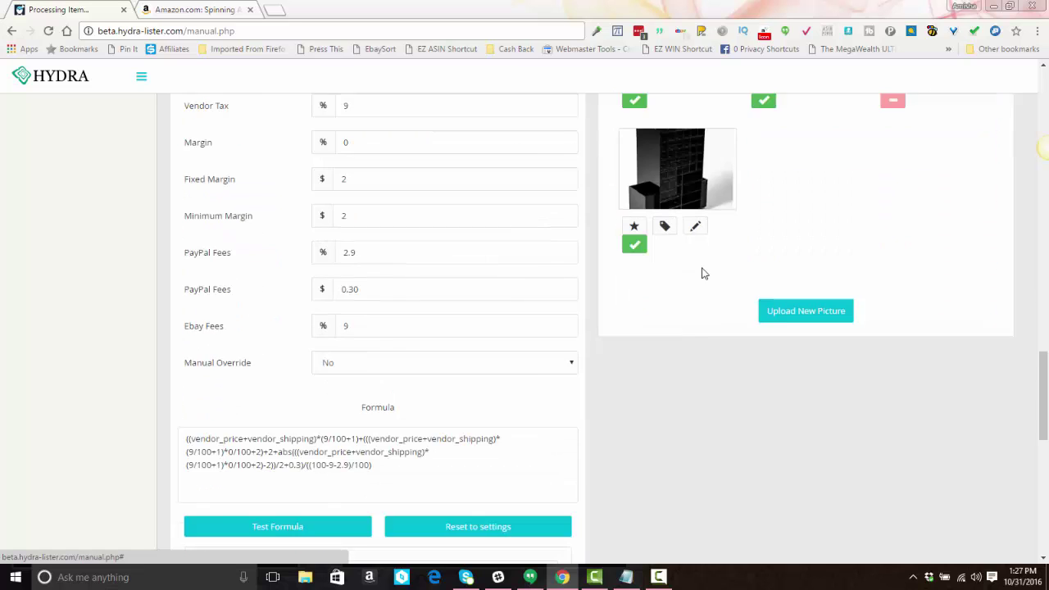
pyautogui.scroll(-3, 703, 273)
pyautogui.scroll(-3, 492, 194)
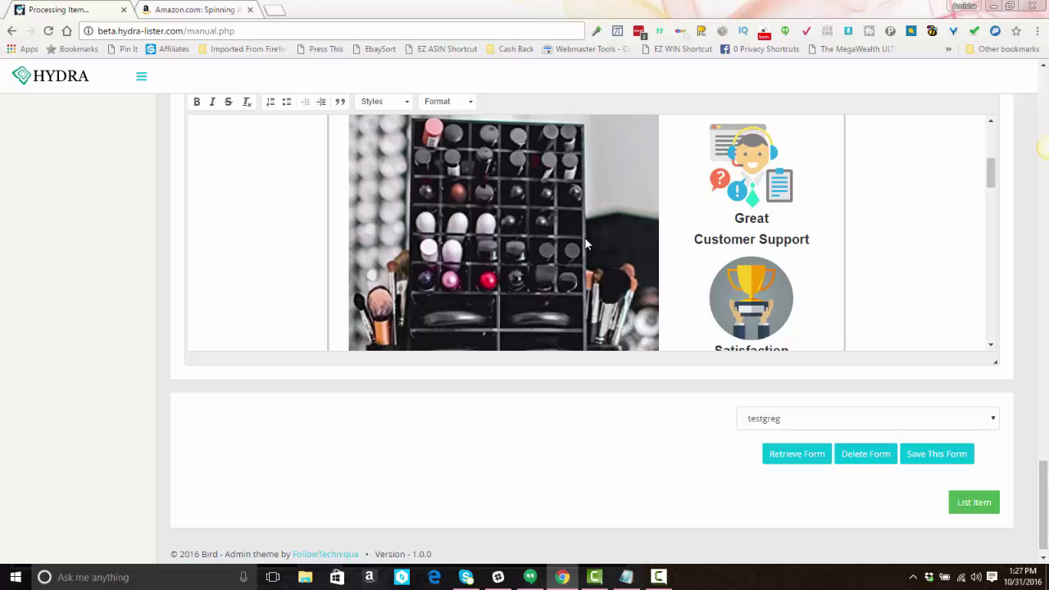
pyautogui.scroll(-2, 904, 188)
pyautogui.click(904, 187)
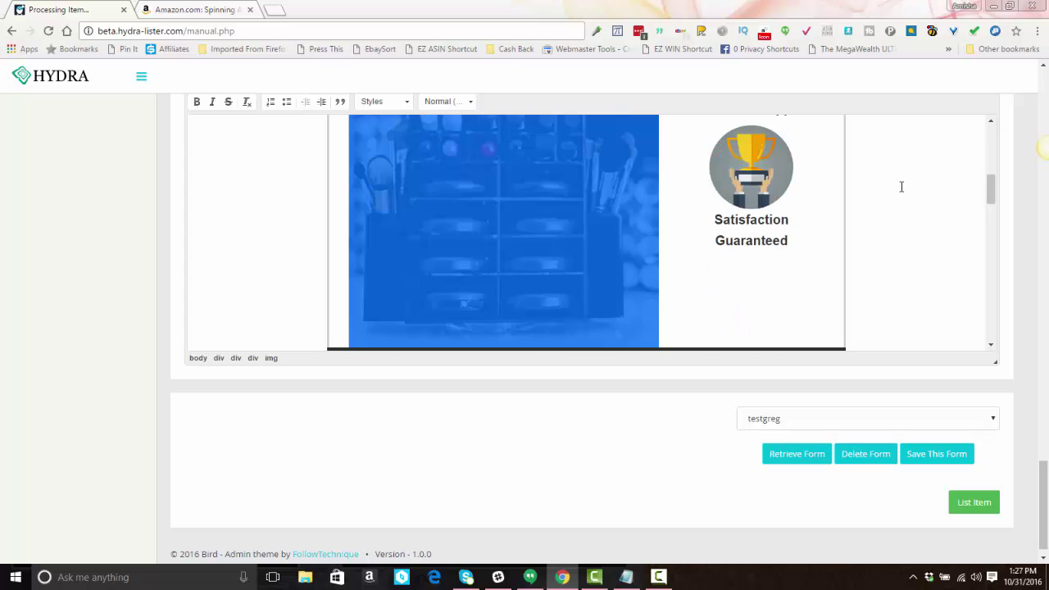
pyautogui.scroll(2, 904, 188)
pyautogui.scroll(-6, 903, 188)
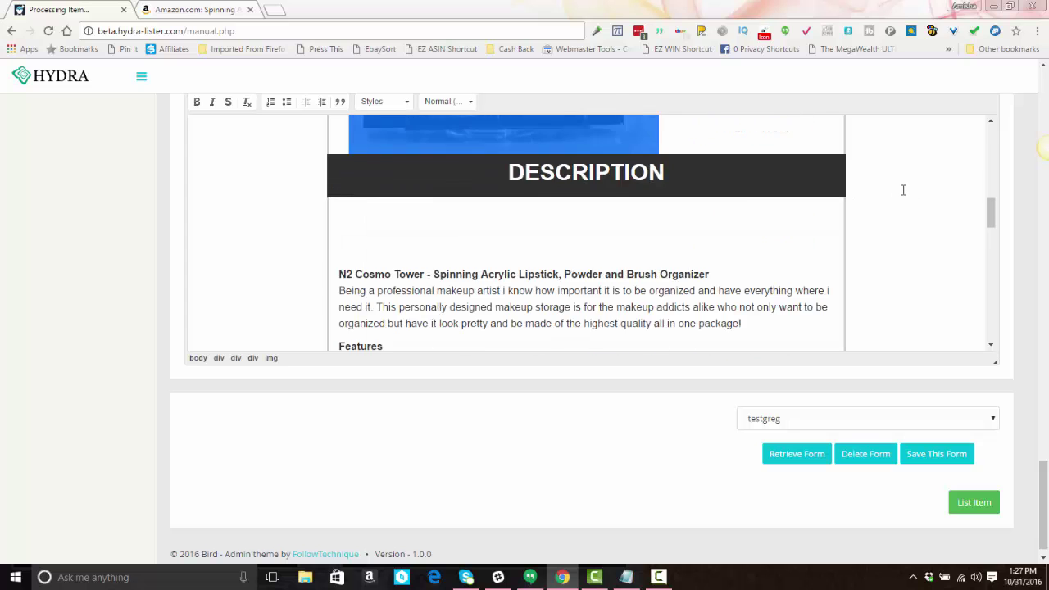
pyautogui.scroll(3, 339, 185)
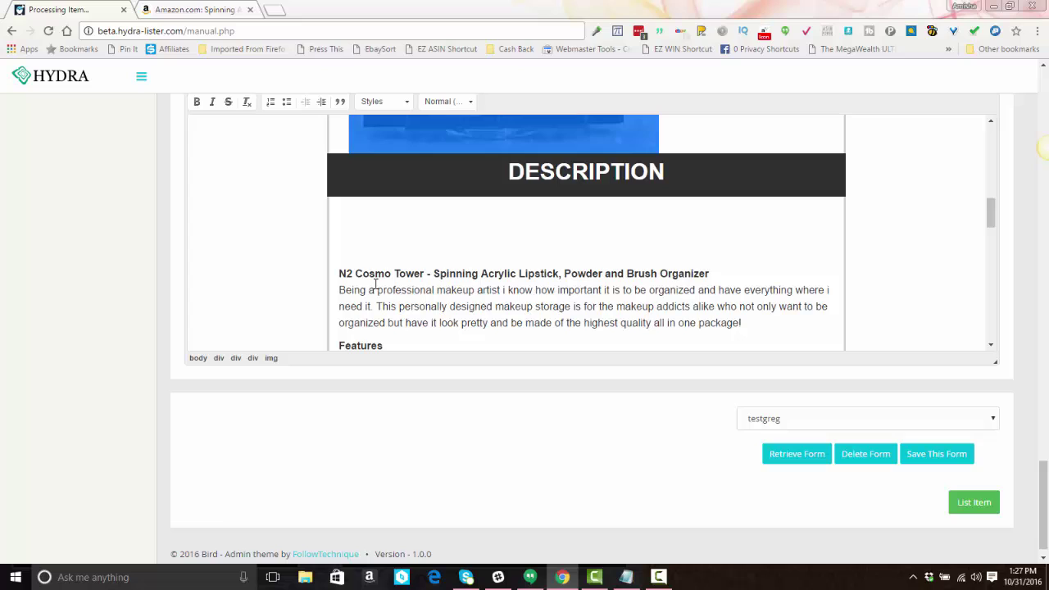
# Step: Delete "N2 Cosmo Tower -" from the start of the bold product heading in the description
pyautogui.click(435, 273)
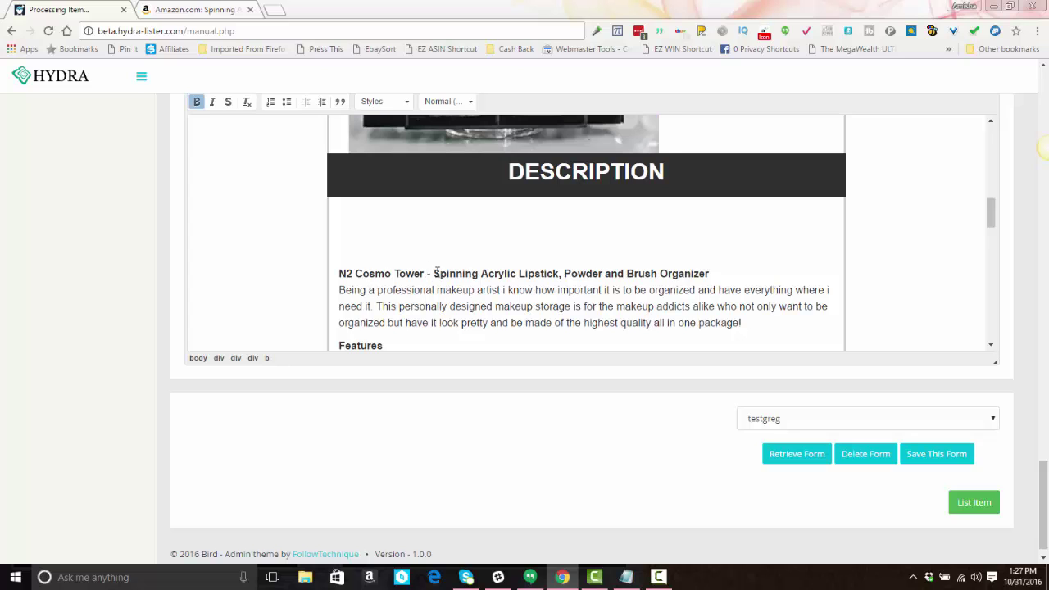
pyautogui.doubleClick(435, 273)
pyautogui.click(429, 274)
pyautogui.press('BackSpace')
pyautogui.press('BackSpace')
pyautogui.press('BackSpace')
pyautogui.press('BackSpace')
pyautogui.press('BackSpace')
pyautogui.press('BackSpace')
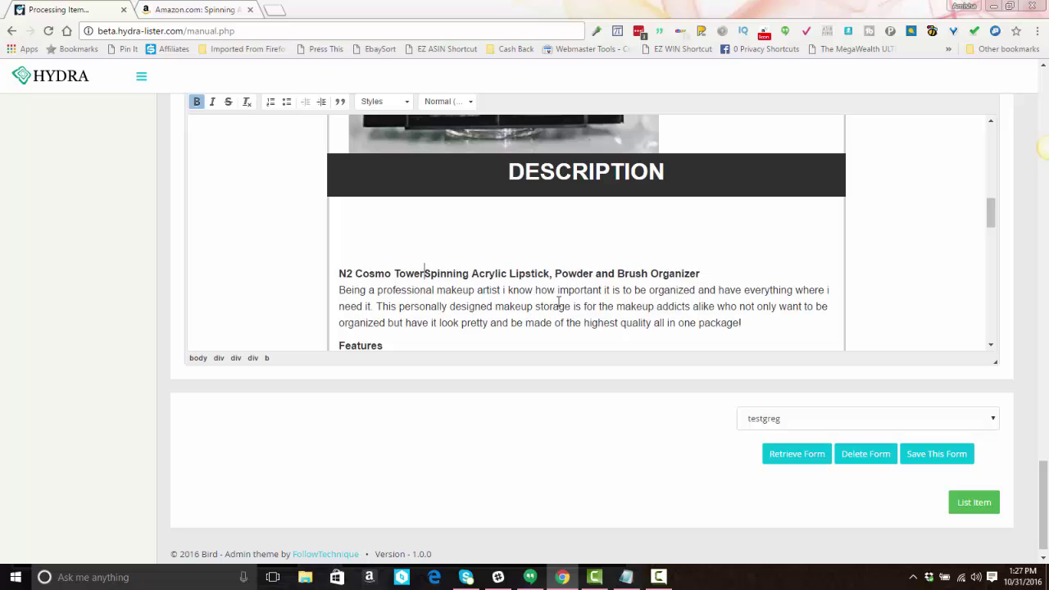
pyautogui.press('BackSpace')
pyautogui.press('BackSpace')
pyautogui.press('BackSpace')
pyautogui.press('BackSpace')
pyautogui.press('BackSpace')
pyautogui.press('BackSpace')
pyautogui.press('BackSpace')
pyautogui.press('BackSpace')
pyautogui.press('BackSpace')
pyautogui.press('BackSpace')
pyautogui.press('BackSpace')
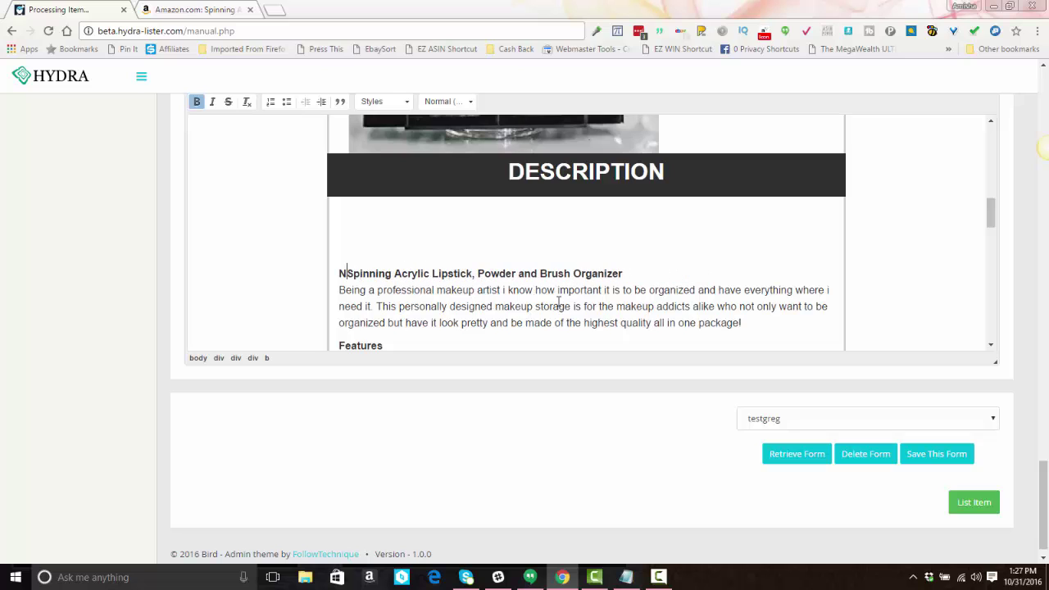
# Step: Delete the blank lines between the DESCRIPTION banner and the "Spinning Acrylic Lipstick" heading
pyautogui.press('Up')
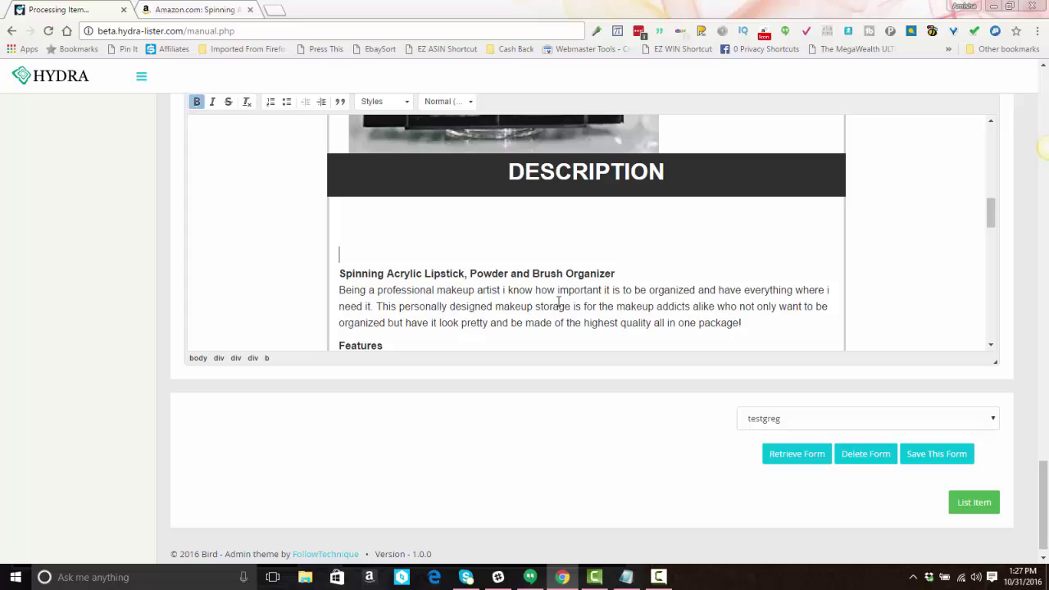
pyautogui.press('BackSpace')
pyautogui.press('BackSpace')
pyautogui.press('BackSpace')
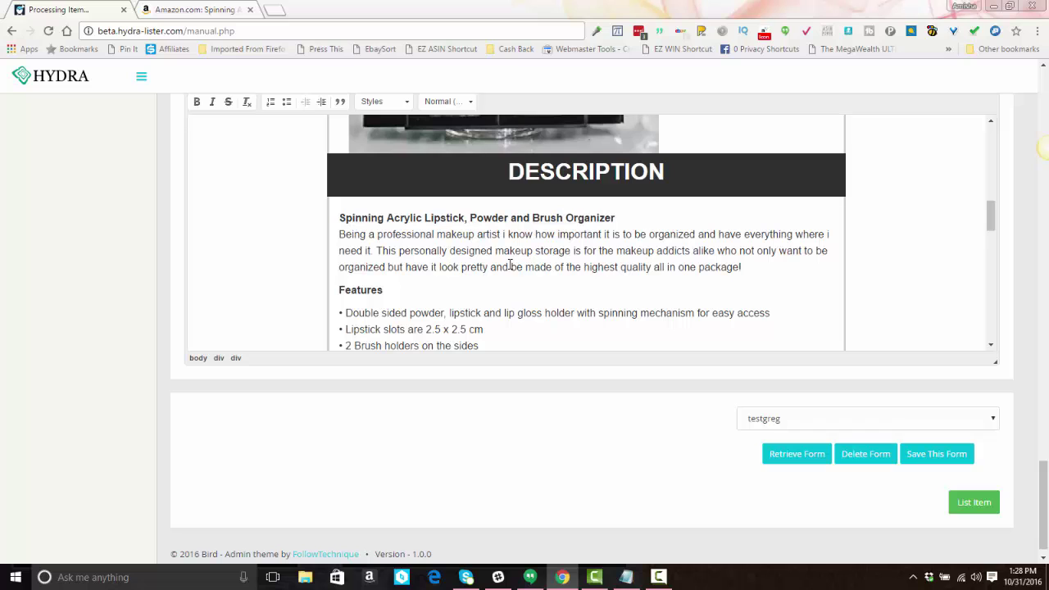
pyautogui.scroll(-3, 509, 265)
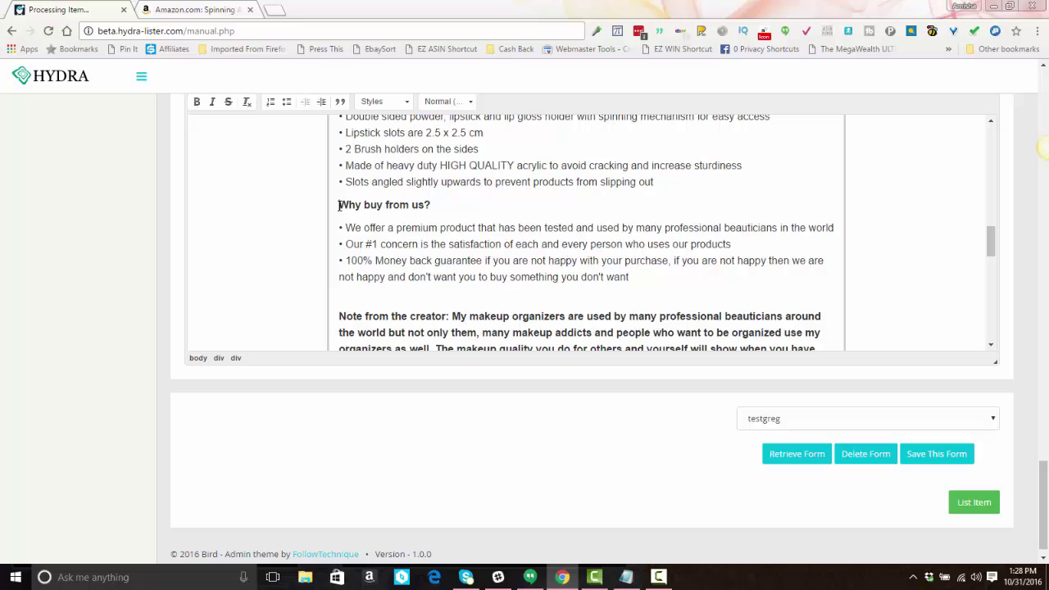
# Step: Delete the "Why buy from us?" section and the bold creator's note with its closing sales pitch from the description
pyautogui.moveTo(339, 205); pyautogui.dragTo(649, 290)
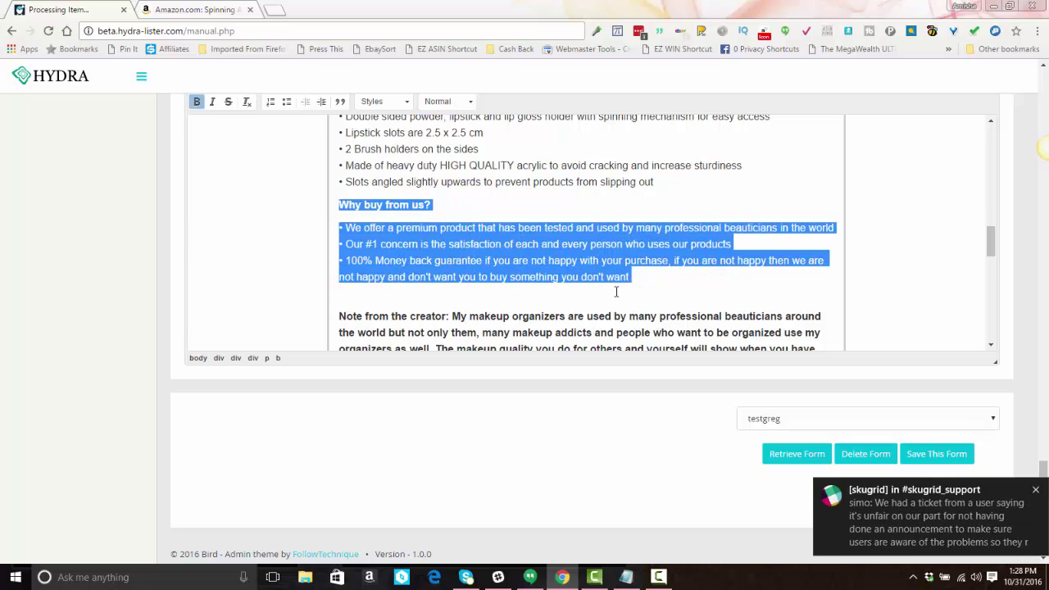
pyautogui.press('Delete')
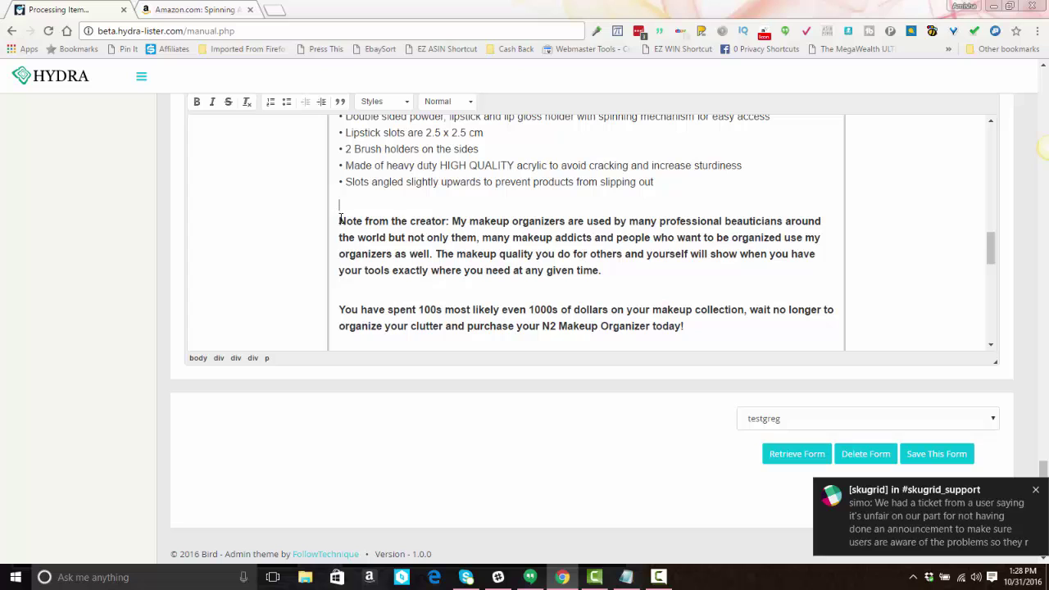
pyautogui.moveTo(350, 220); pyautogui.dragTo(697, 330)
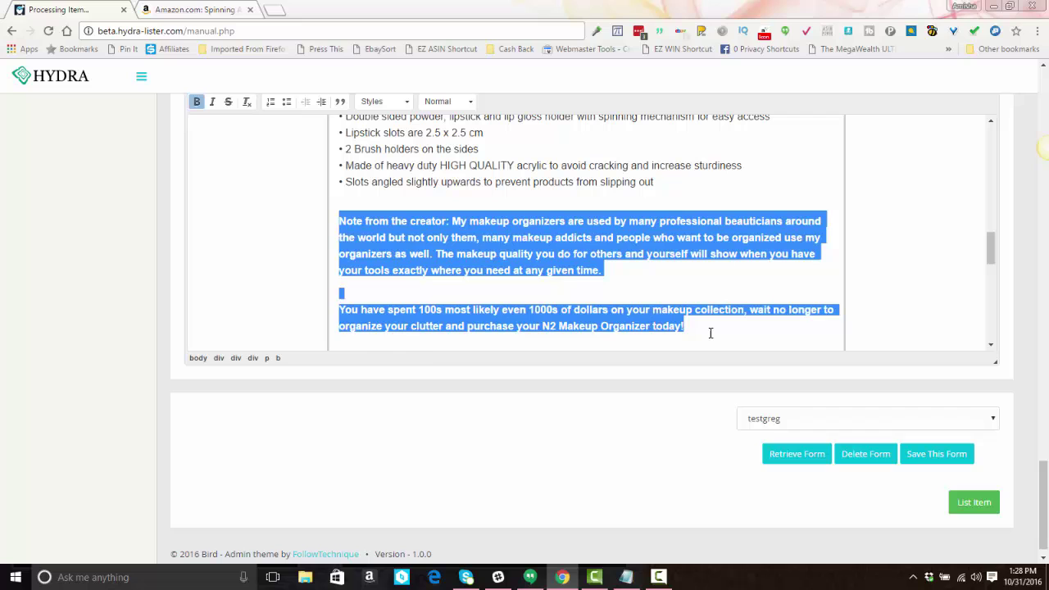
pyautogui.press('Delete')
pyautogui.press('Delete')
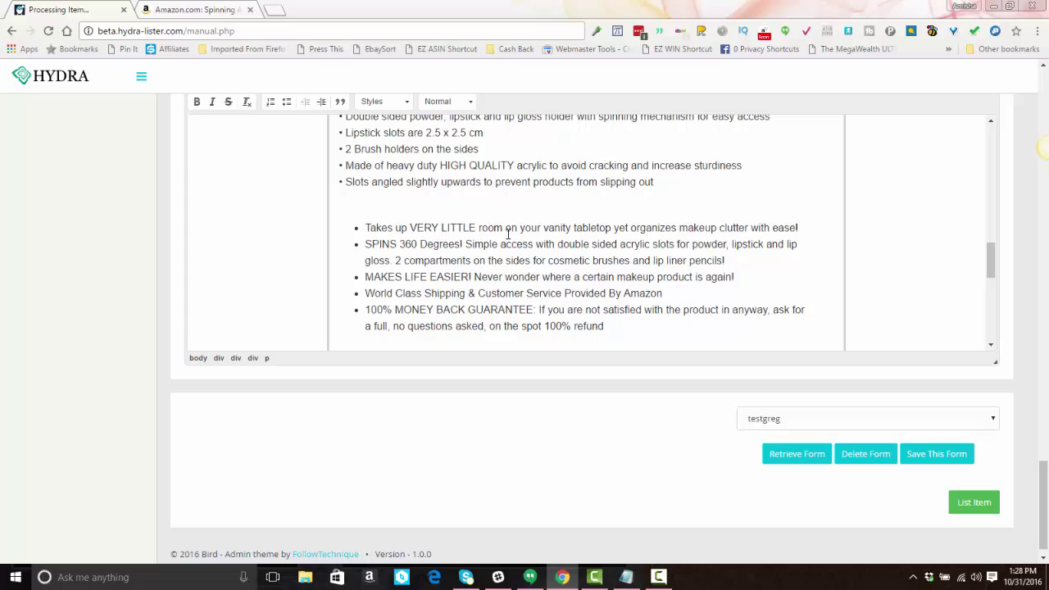
# Step: Remove the "World Class Shipping & Customer Service Provided By Amazon" bullet from the description's feature list
pyautogui.tripleClick(625, 293)
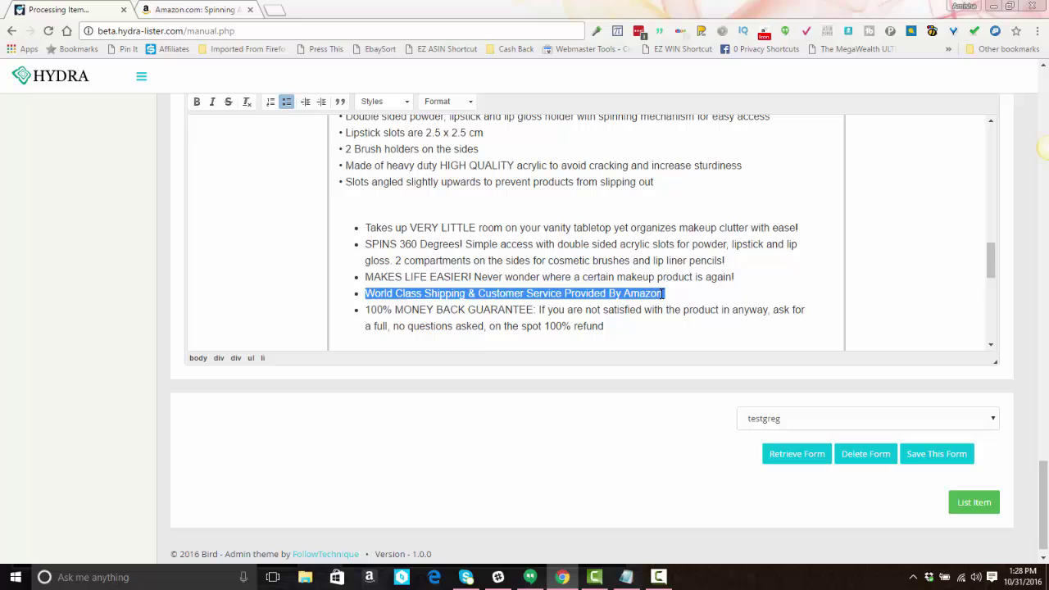
pyautogui.press('BackSpace')
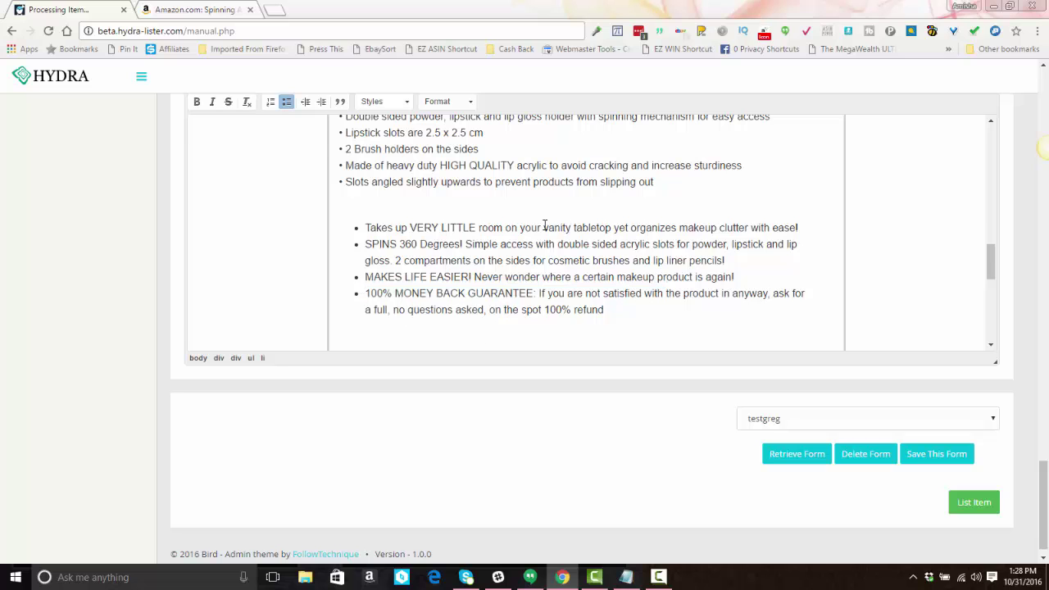
# Step: Check the rest of the description down to its footer and submit the item for listing on eBay
pyautogui.scroll(-5, 606, 227)
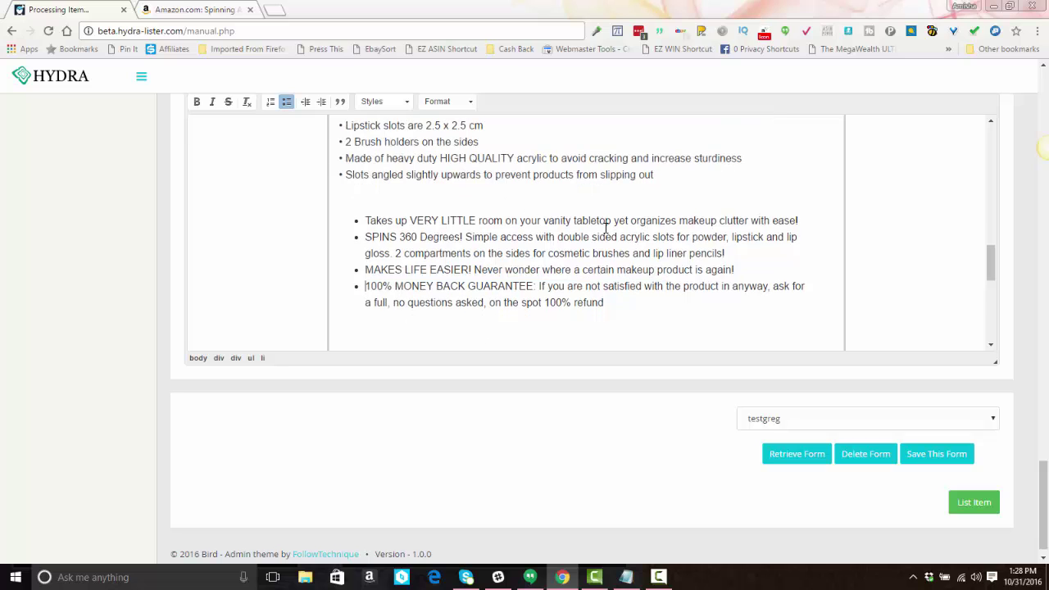
pyautogui.scroll(-3, 626, 236)
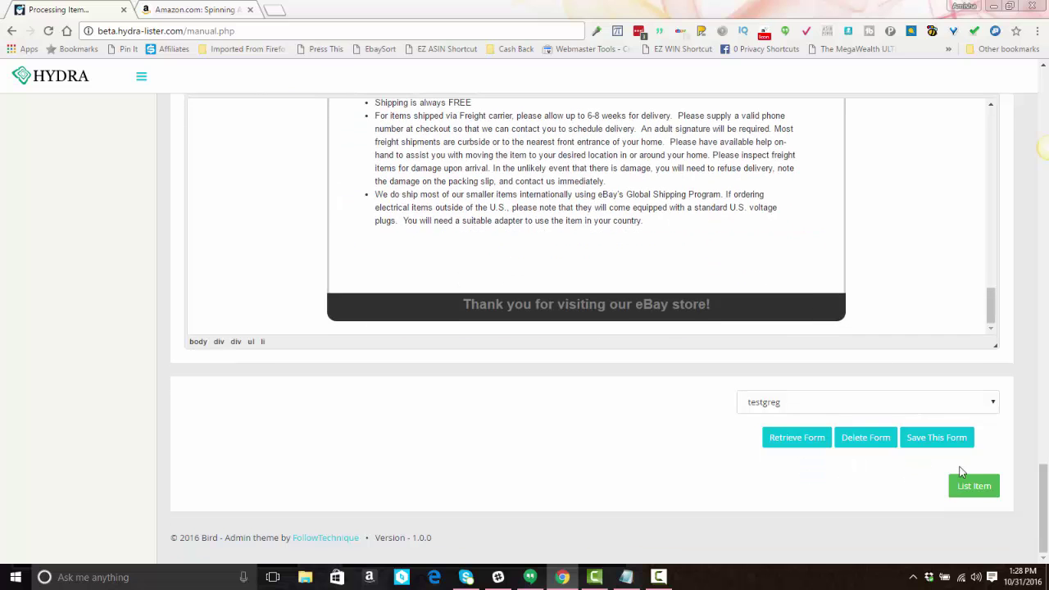
pyautogui.click(974, 487)
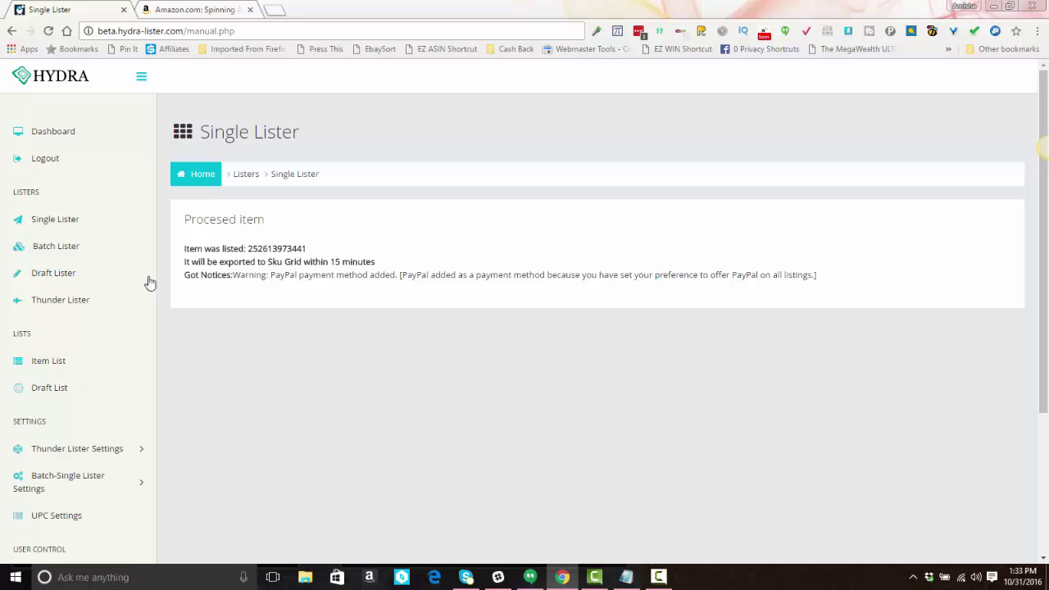
# Step: Open the list of listed items and expand the full Amazon link of the spinning makeup organizer entry
pyautogui.click(49, 362)
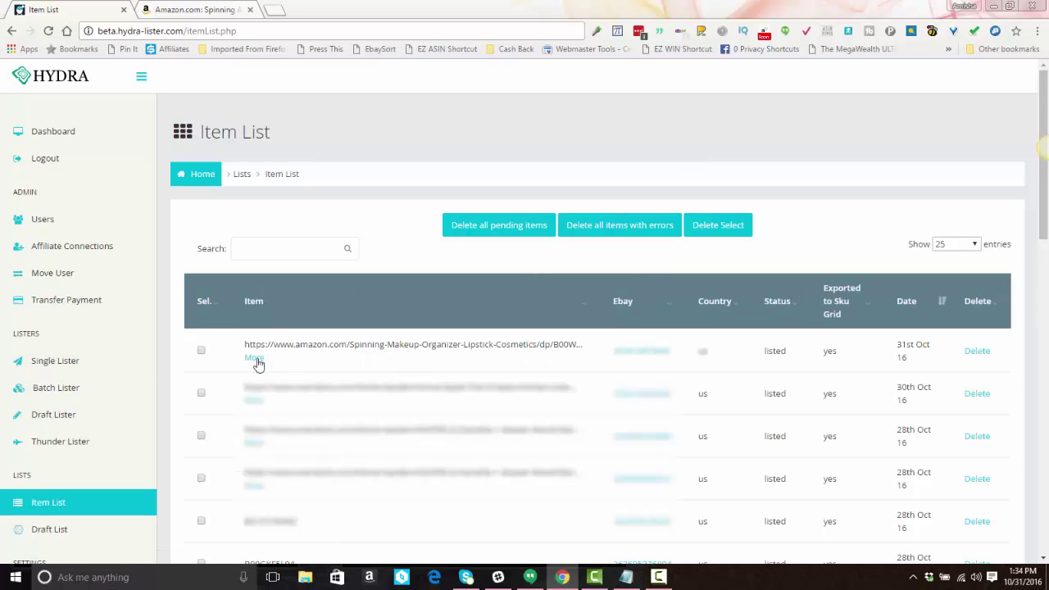
pyautogui.click(256, 359)
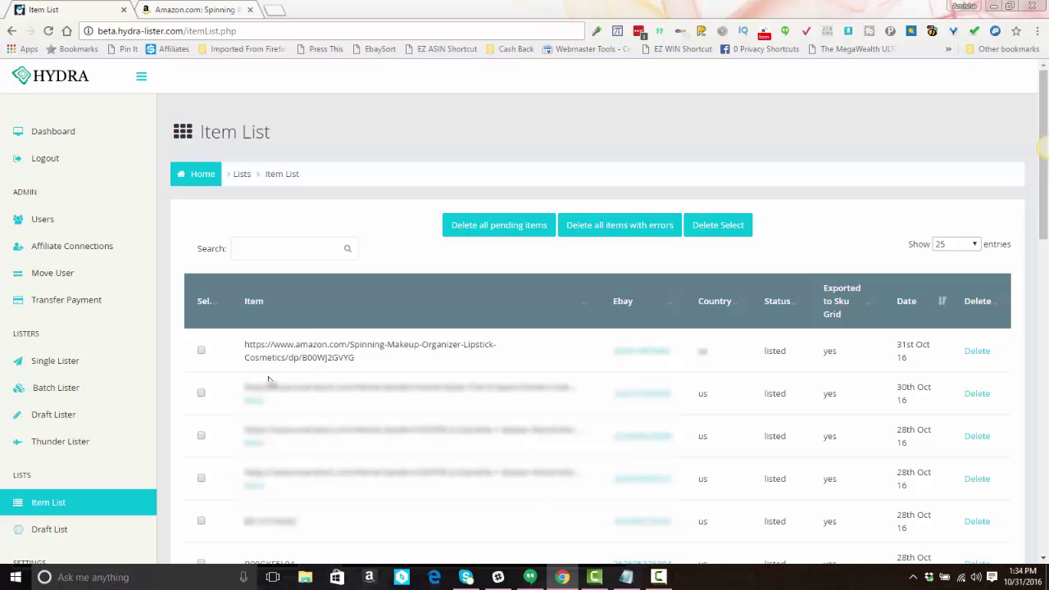
pyautogui.tripleClick(368, 372)
pyautogui.click(264, 362)
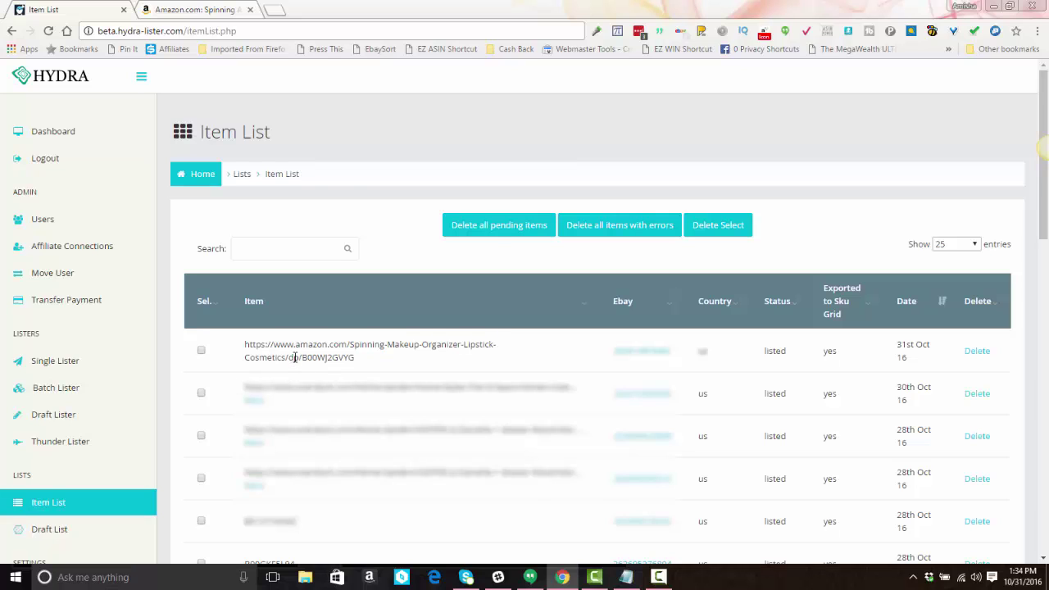